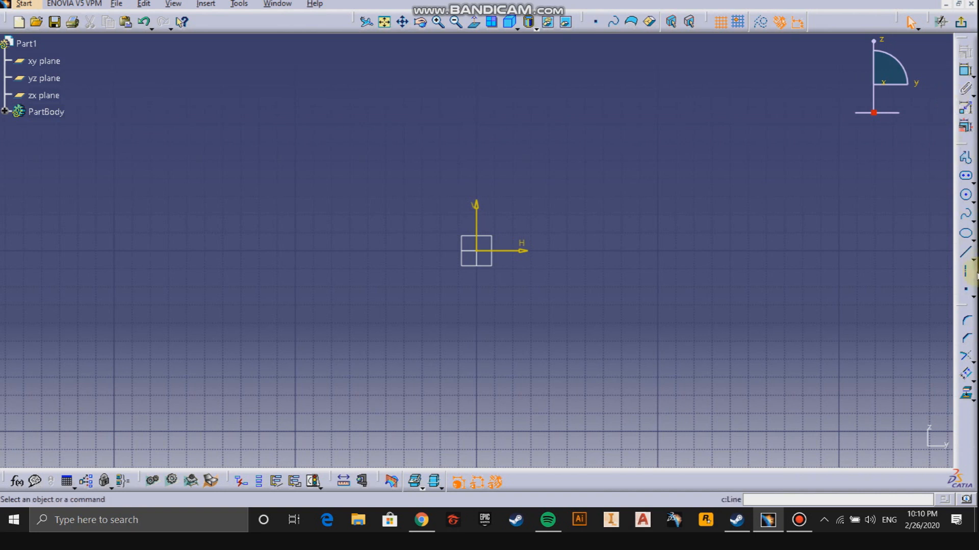
Sketch a profile of a horizontal line from the origin followed by an outward-slanting line rising from its end.
click(967, 158)
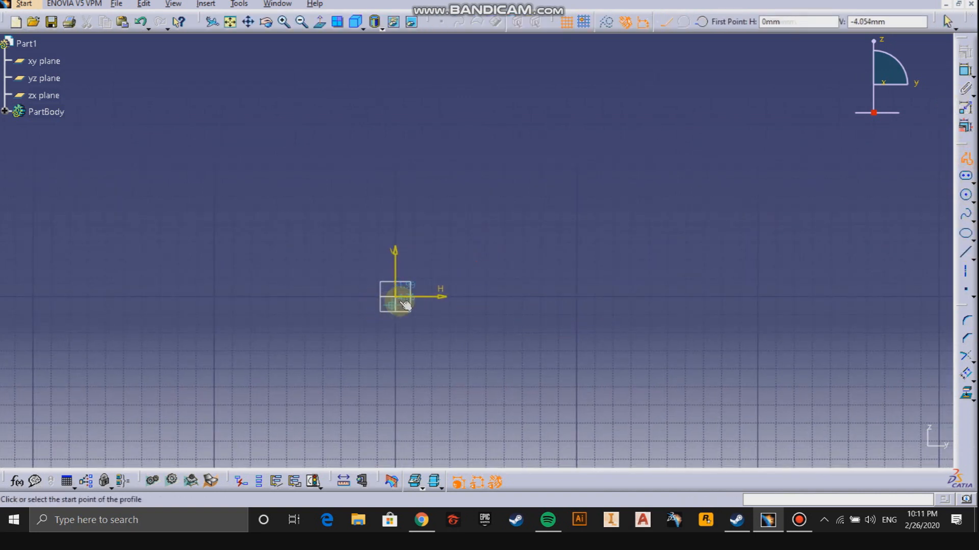
click(395, 296)
click(555, 297)
click(587, 171)
key(Escape)
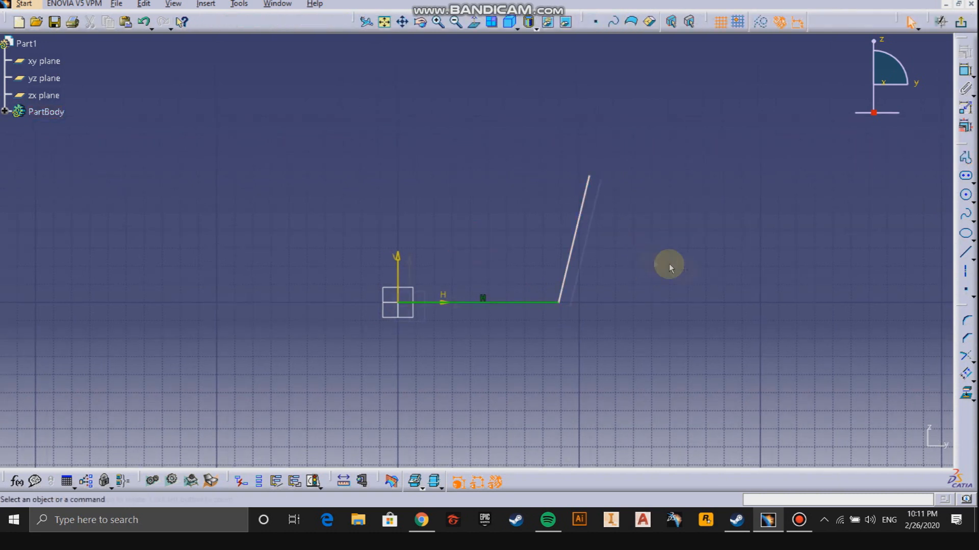
Dimension the horizontal base line and set its length to 102 mm.
click(963, 70)
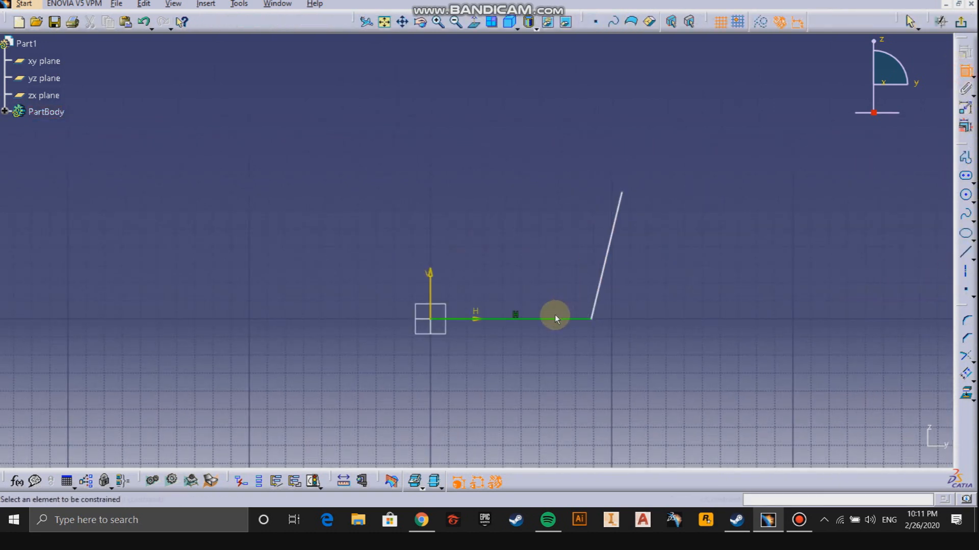
double_click(552, 353)
text(102)
key(Return)
click(642, 395)
middle_drag(673, 329, 688, 304)
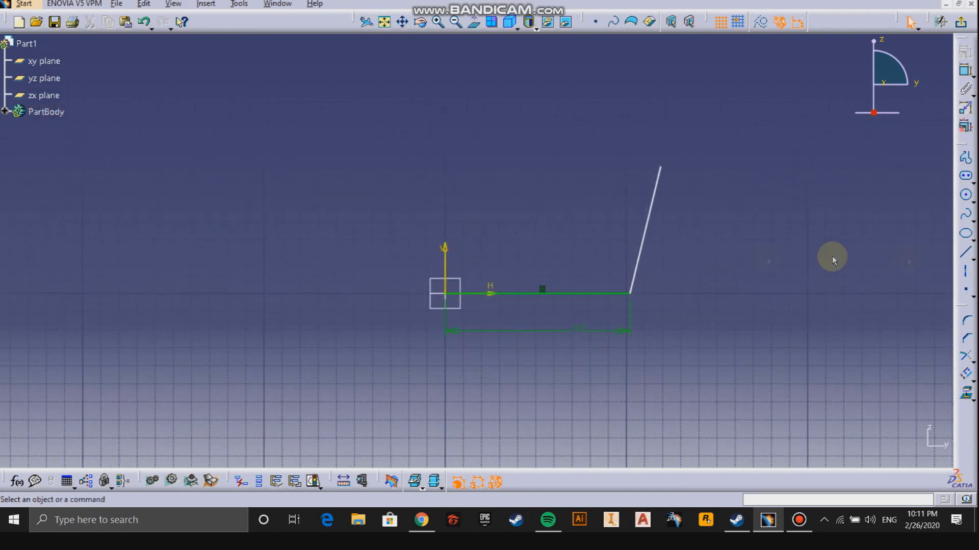
Constrain the angle between the slanted line and the vertical axis to 5 degrees.
click(965, 71)
click(639, 253)
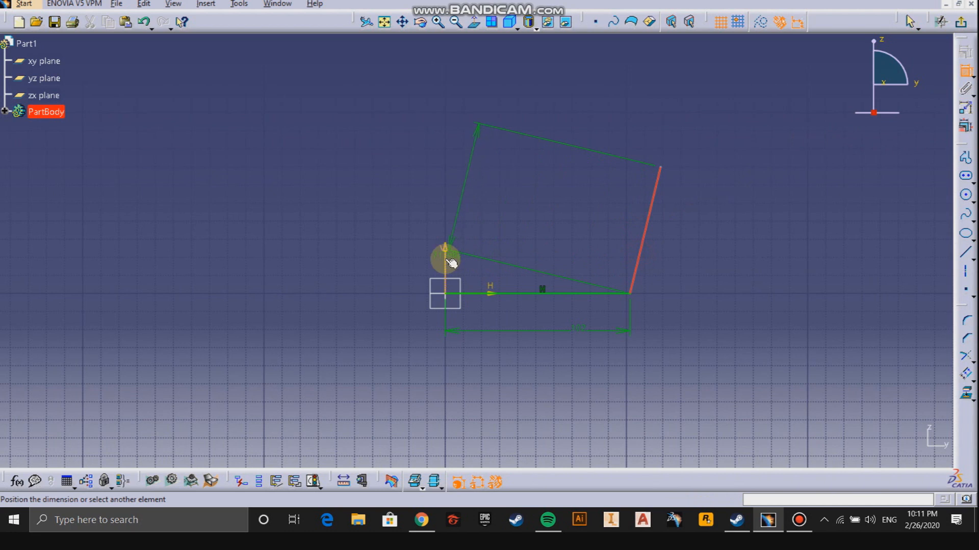
click(449, 260)
double_click(507, 191)
text(5)
key(Return)
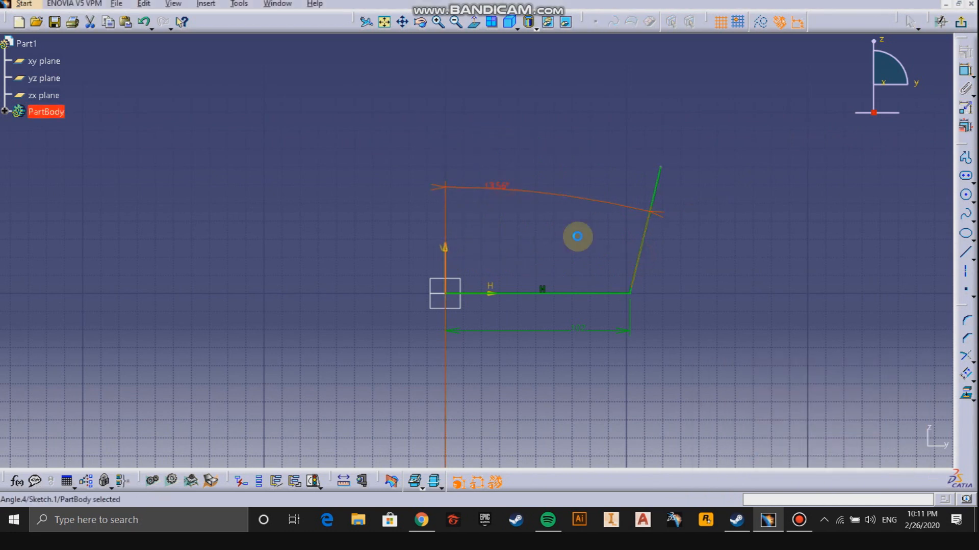
click(780, 286)
middle_drag(780, 286, 752, 299)
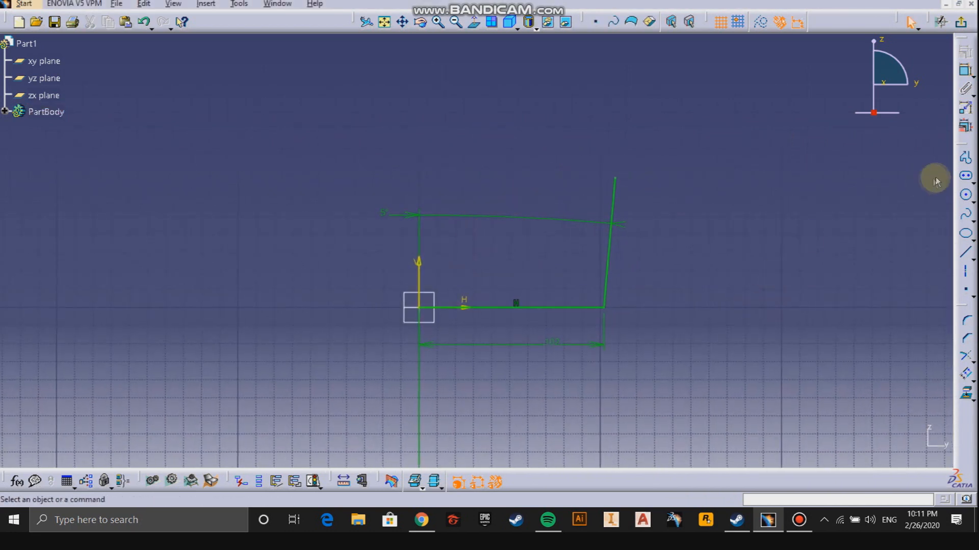
Dimension the height from the base line to the slanted line's upper endpoint and set it to 200 mm.
click(965, 70)
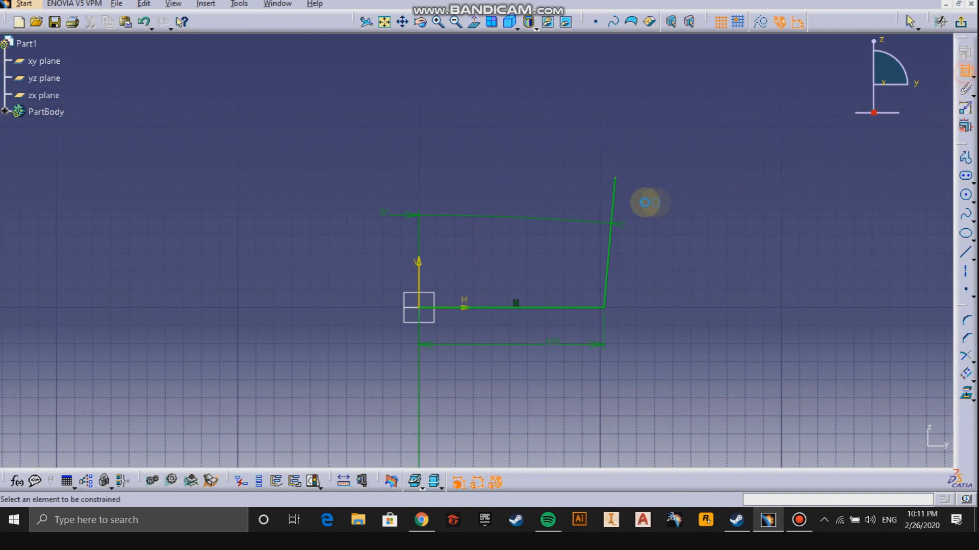
click(584, 308)
click(693, 252)
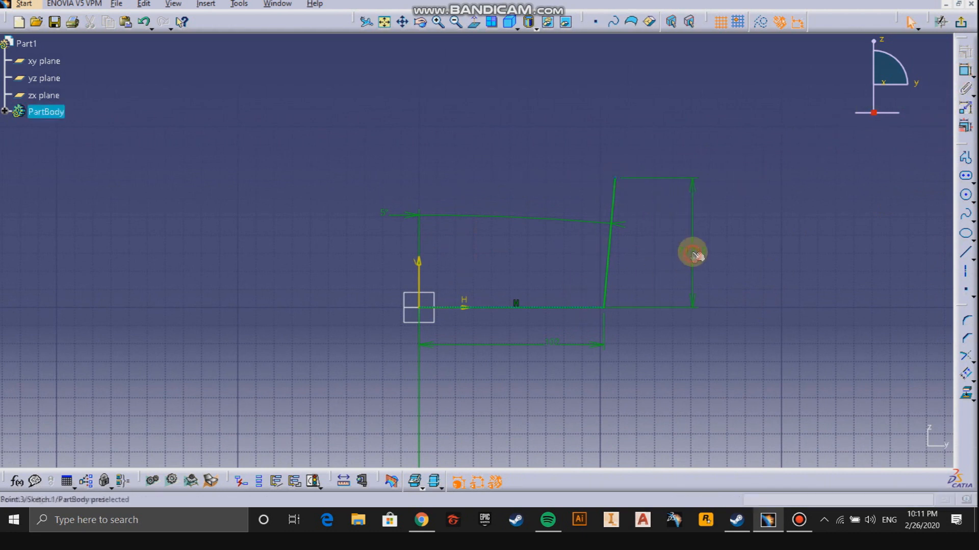
double_click(692, 252)
text(20)
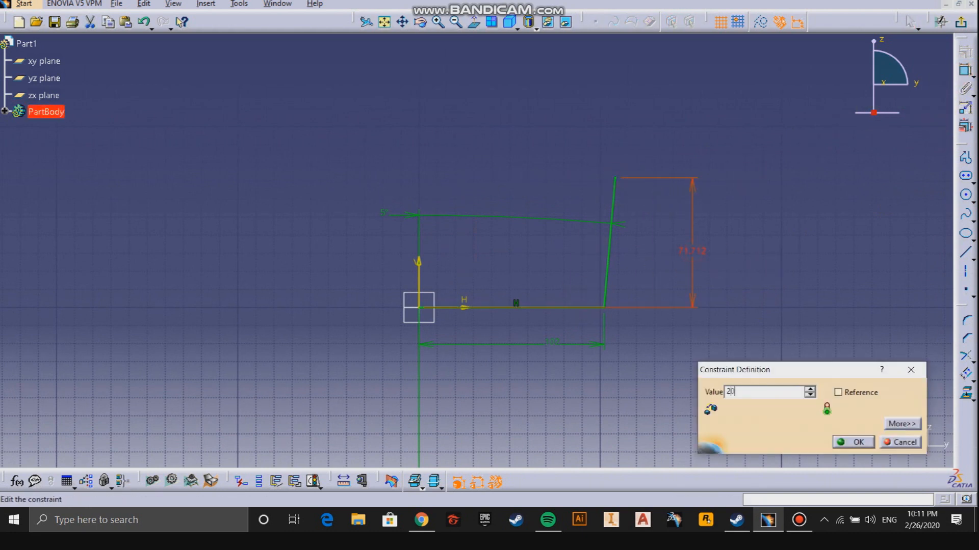
text(0)
key(Return)
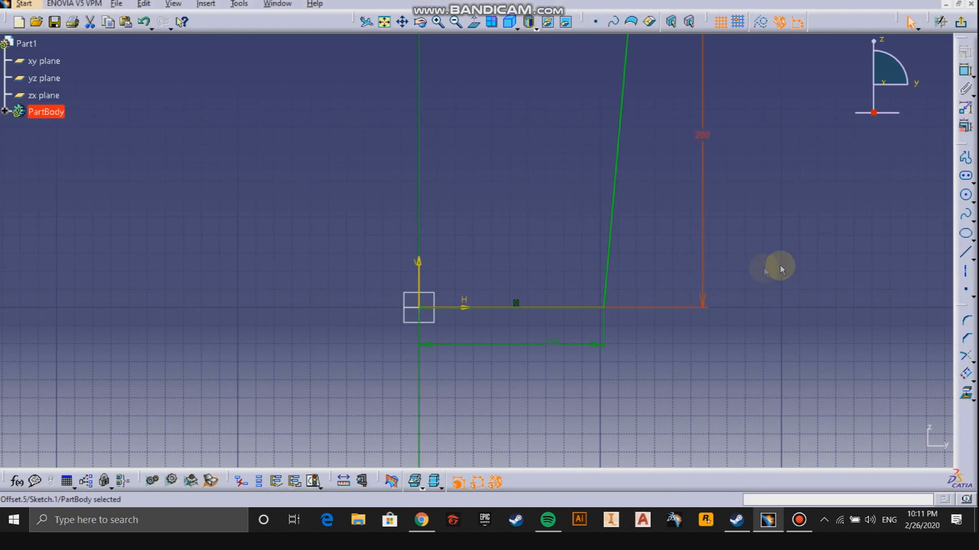
Set the slanted line's height dimension to 100 mm.
mouse_move(729, 333)
middle_down()
mouse_move(671, 372)
mouse_move(676, 391)
middle_up()
click(641, 262)
middle_drag(616, 212, 616, 247)
double_click(604, 229)
text(100)
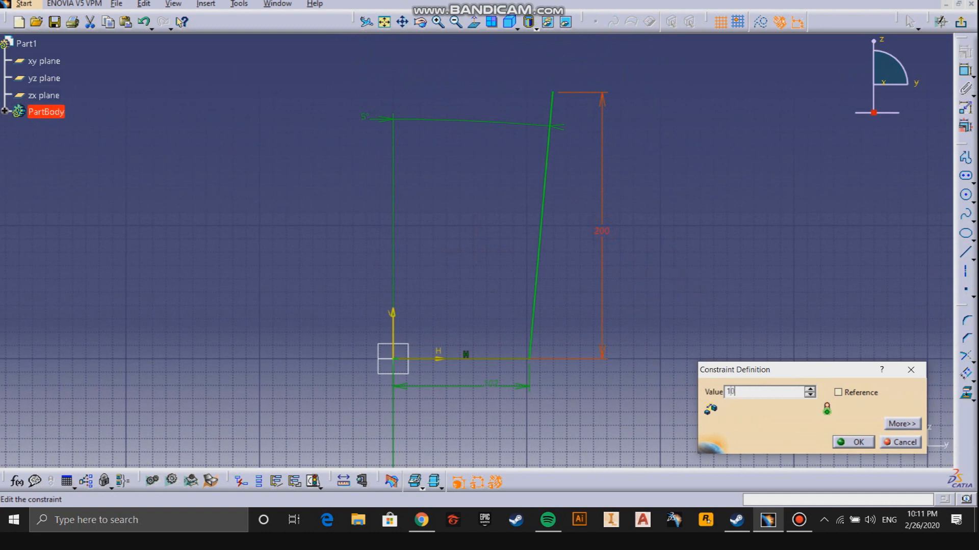
key(Return)
click(688, 281)
Offset the slanted line inward to create a parallel inner wall line.
mouse_move(513, 306)
middle_down()
mouse_move(610, 265)
mouse_move(551, 259)
middle_up()
click(835, 266)
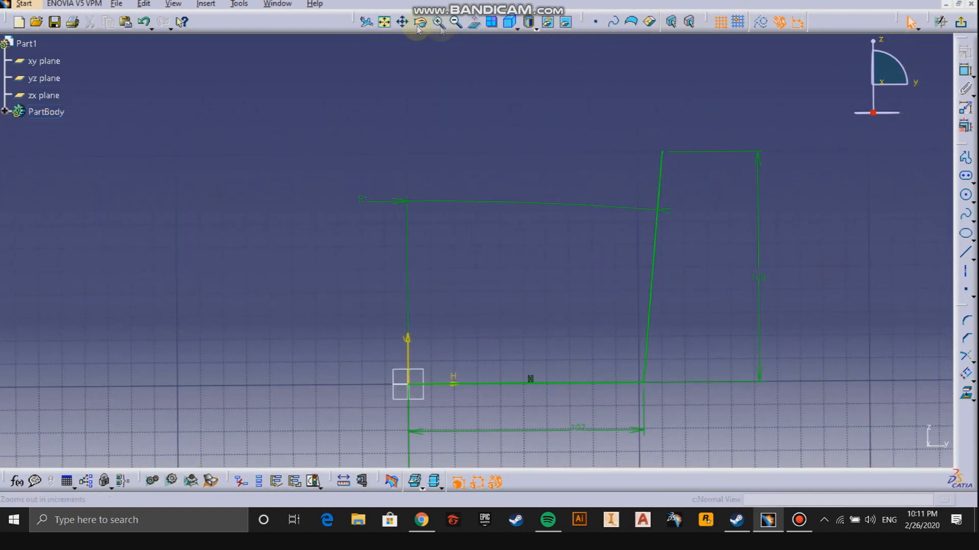
click(475, 23)
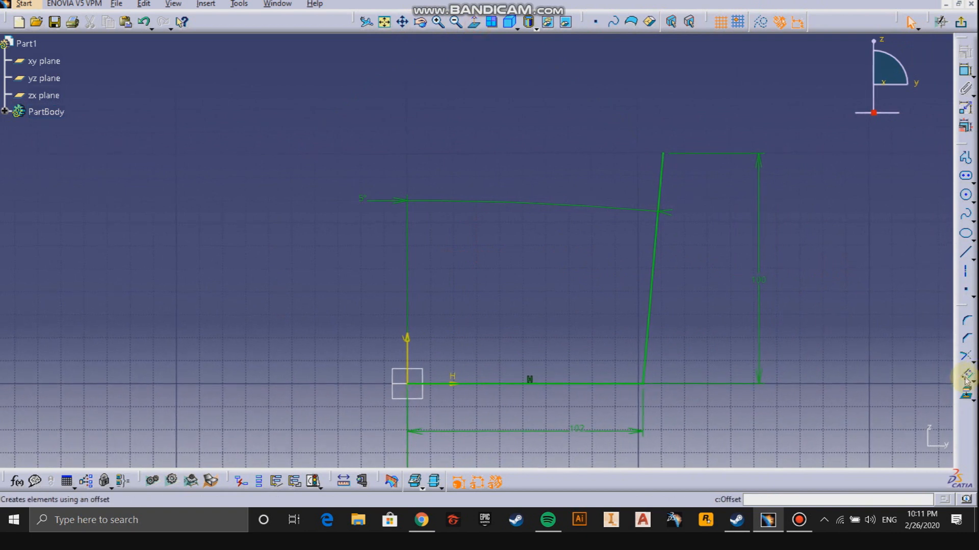
mouse_move(689, 374)
middle_down()
mouse_move(699, 349)
mouse_move(737, 344)
mouse_move(710, 343)
mouse_move(559, 260)
middle_up()
click(733, 345)
click(697, 334)
click(557, 305)
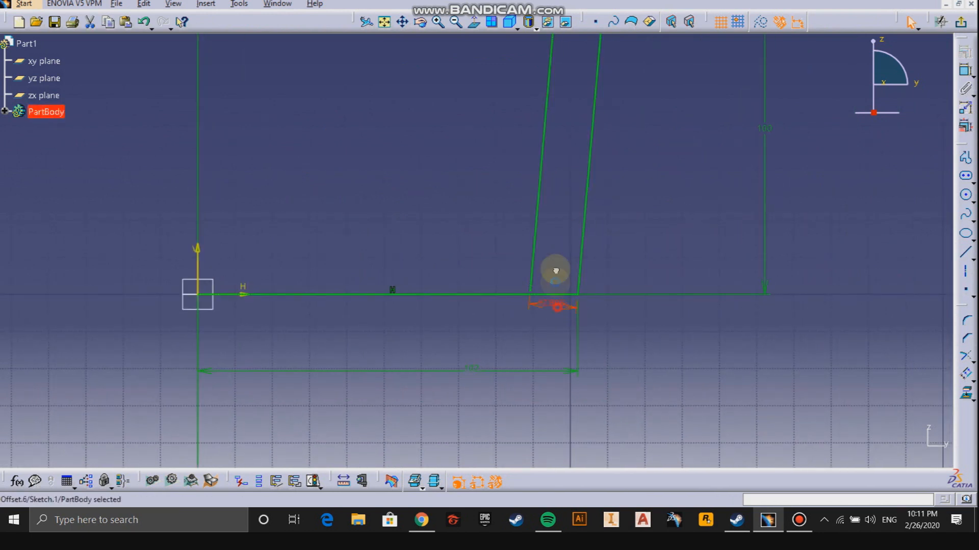
Move the wall offset dimension between the two slanted lines and set it to 2 mm.
drag(531, 302, 563, 222)
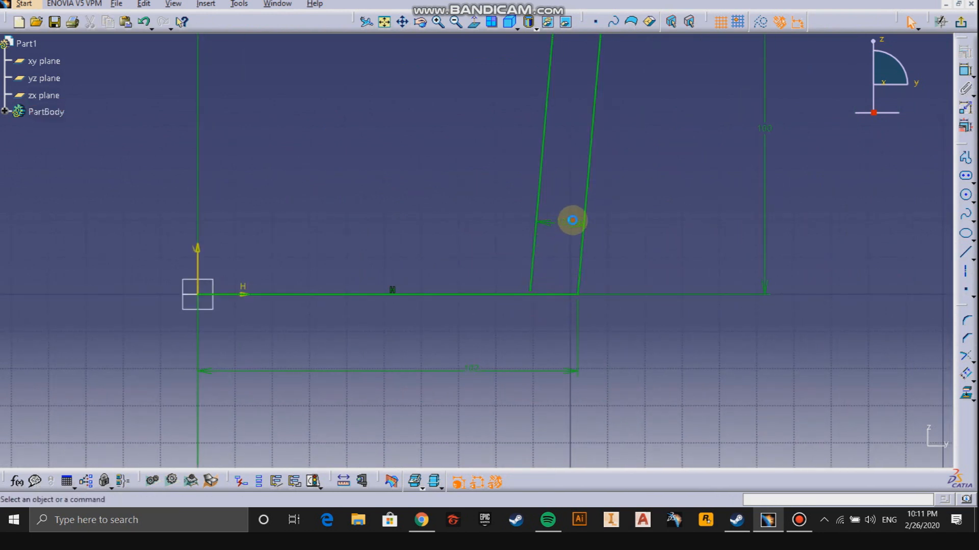
double_click(573, 221)
click(842, 441)
Offset the base line upward and set the offset distance to match the slanted wall's thickness.
mouse_move(667, 228)
middle_down()
mouse_move(644, 365)
mouse_move(596, 297)
mouse_move(513, 320)
middle_up()
middle_drag(773, 408, 746, 368)
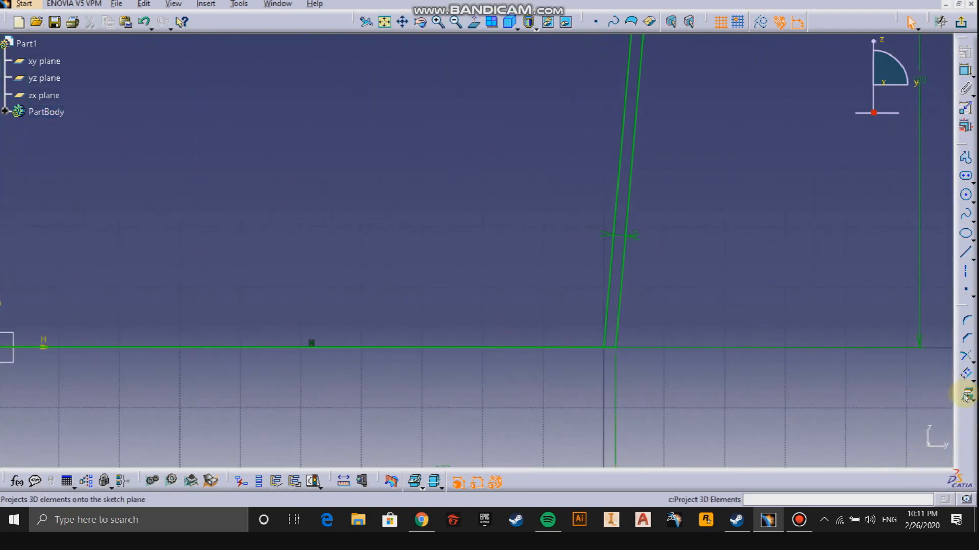
click(552, 349)
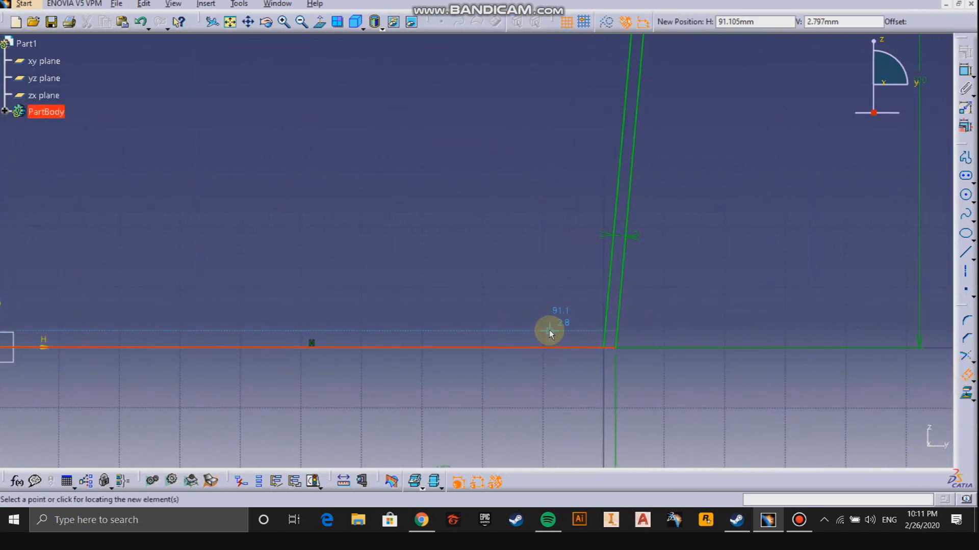
click(551, 332)
middle_drag(117, 352, 491, 342)
click(365, 334)
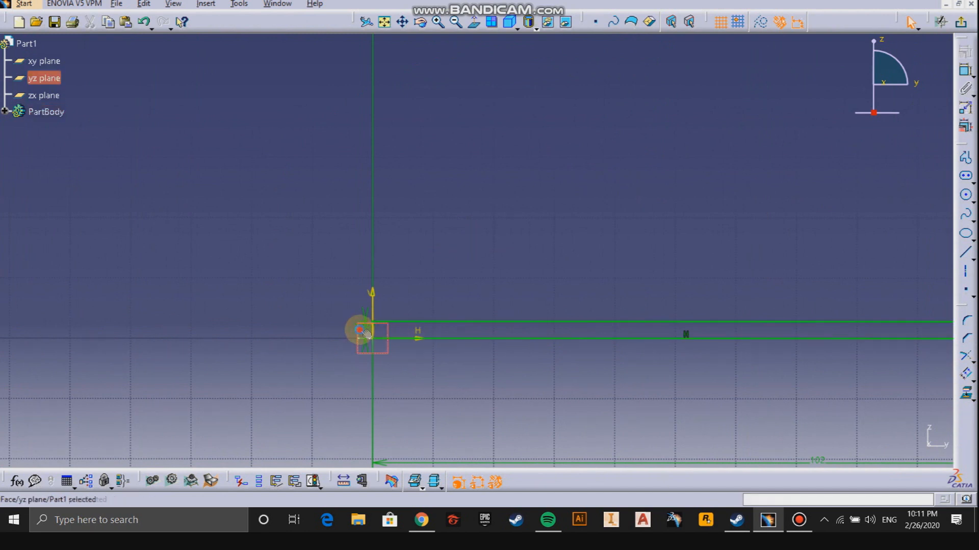
double_click(365, 333)
click(861, 442)
Trim the inner base line and the inner slanted line to each other at their corner.
mouse_move(533, 342)
middle_down()
mouse_move(300, 325)
mouse_move(253, 354)
middle_up()
mouse_move(581, 404)
middle_down()
mouse_move(616, 231)
mouse_move(630, 227)
middle_up()
click(827, 309)
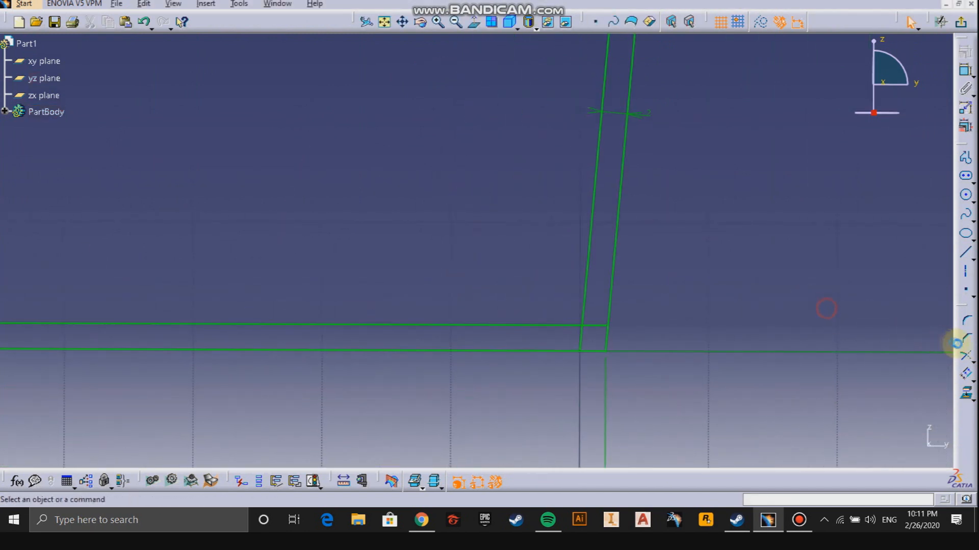
click(966, 363)
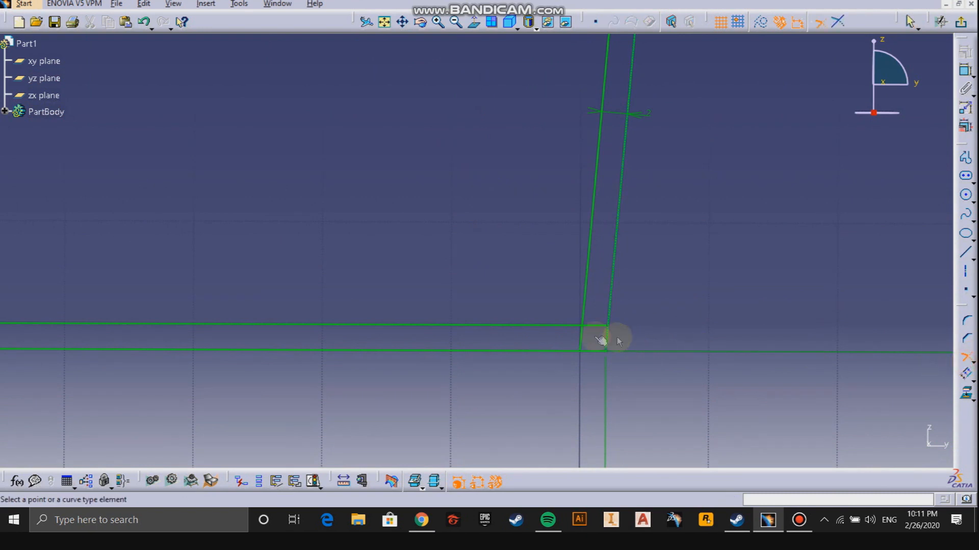
click(569, 326)
click(584, 310)
middle_drag(540, 276, 507, 259)
middle_drag(526, 115, 515, 321)
mouse_move(543, 77)
middle_down()
mouse_move(531, 338)
mouse_move(509, 288)
mouse_move(608, 328)
mouse_move(485, 131)
mouse_move(456, 45)
middle_up()
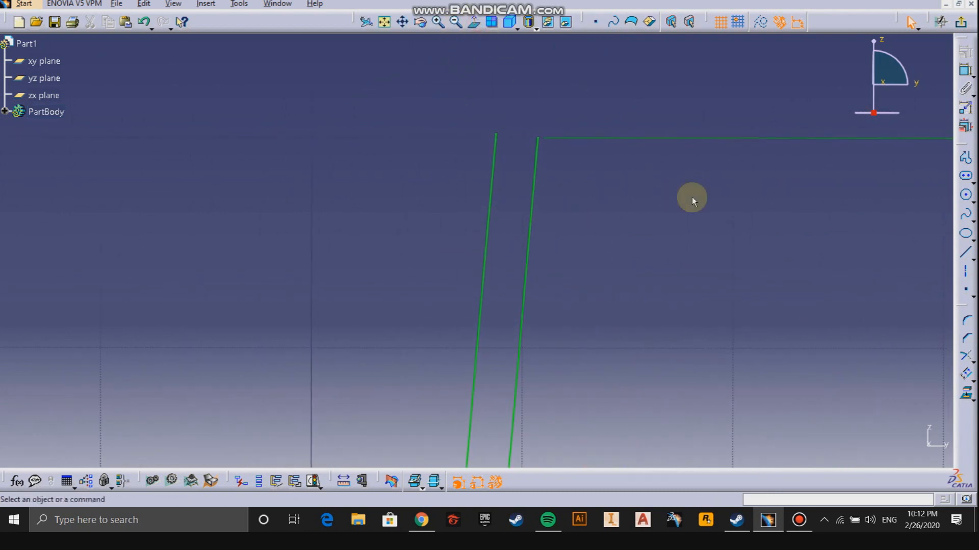
click(538, 137)
click(413, 133)
mouse_move(477, 168)
middle_down()
mouse_move(498, 163)
mouse_move(560, 225)
middle_up()
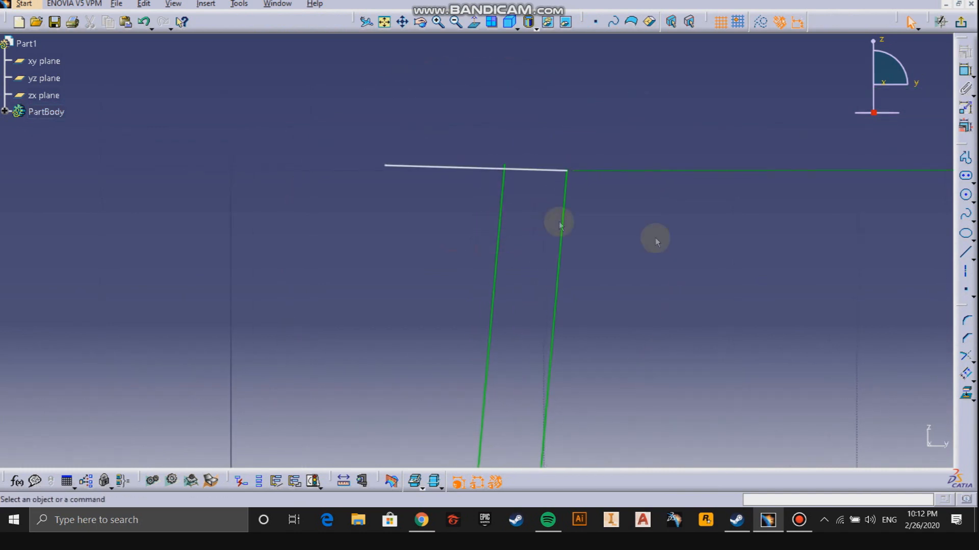
key(ctrl+z)
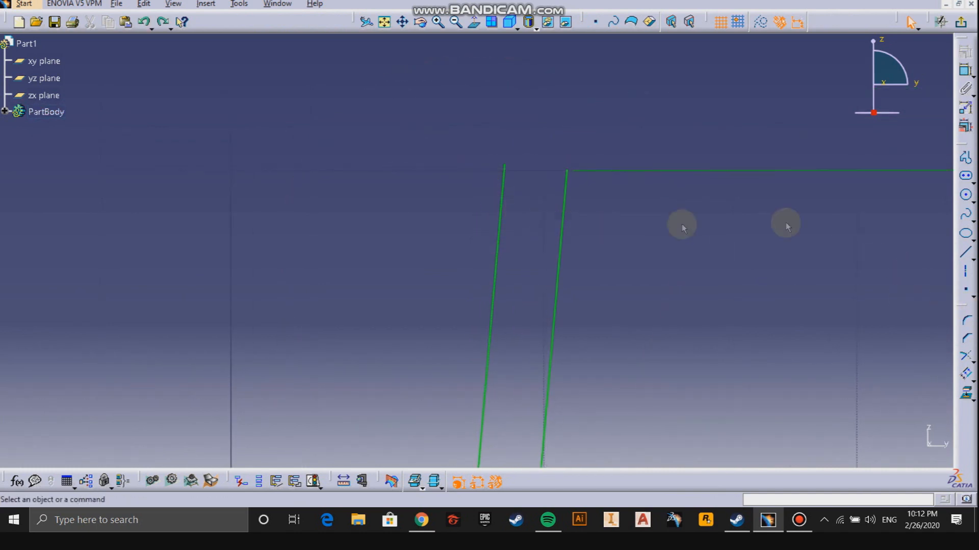
Draw a horizontal line from the outer wall's upper endpoint past the inner wall, and trim it against the inner wall line.
click(964, 254)
click(568, 171)
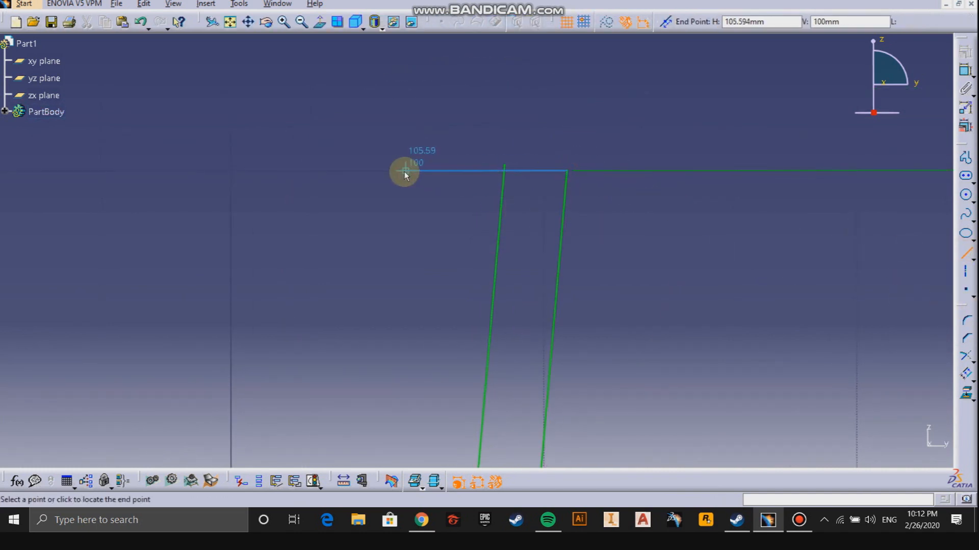
click(403, 171)
click(964, 359)
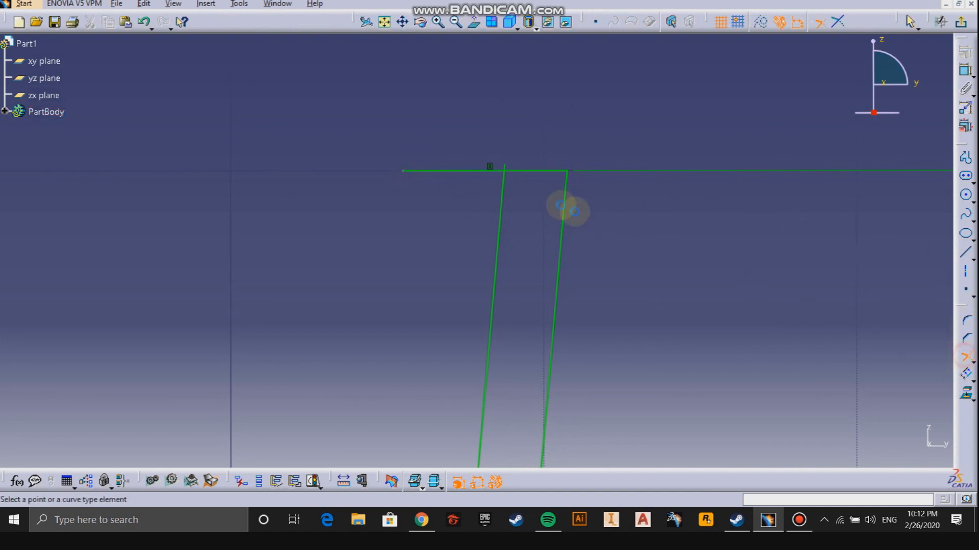
click(502, 188)
click(521, 171)
Close the profile at the vertical axis with a line from the inner base line's end down to the origin.
middle_drag(487, 179, 449, 332)
mouse_move(448, 331)
middle_down()
mouse_move(665, 86)
mouse_move(686, 37)
middle_up()
middle_drag(566, 230, 788, 46)
mouse_move(431, 190)
middle_down()
mouse_move(651, 107)
mouse_move(515, 222)
mouse_move(579, 209)
middle_up()
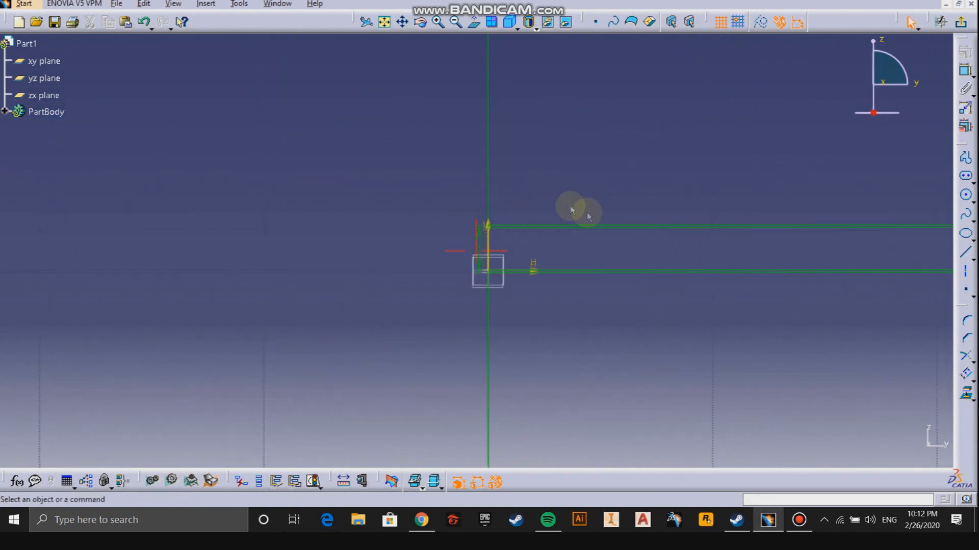
click(965, 259)
click(491, 234)
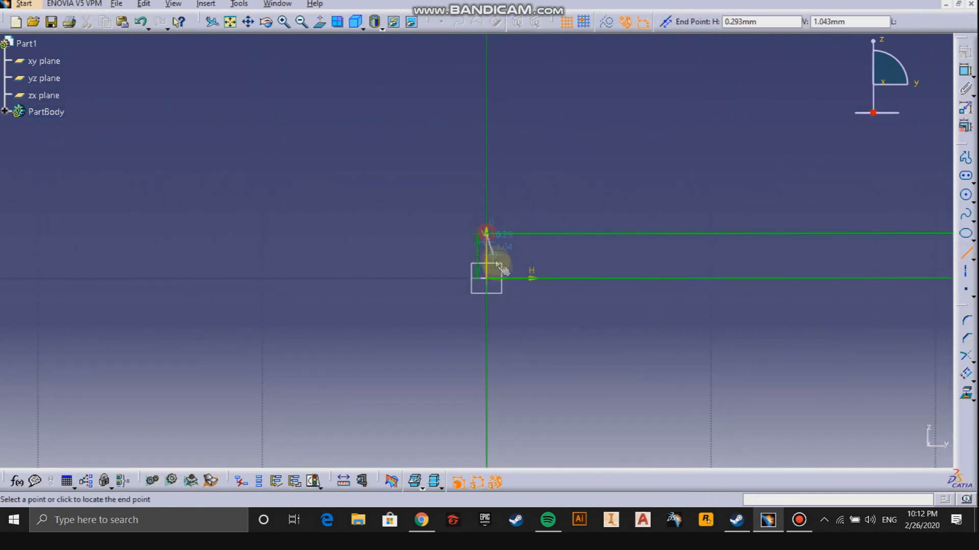
click(487, 280)
Exit the sketch and revolve the closed profile 360 degrees about the vertical axis with Shaft.
middle_drag(528, 158, 564, 323)
mouse_move(619, 128)
middle_down()
mouse_move(448, 236)
mouse_move(446, 288)
middle_up()
middle_drag(530, 196, 539, 263)
click(960, 22)
middle_drag(505, 389, 495, 179)
click(844, 313)
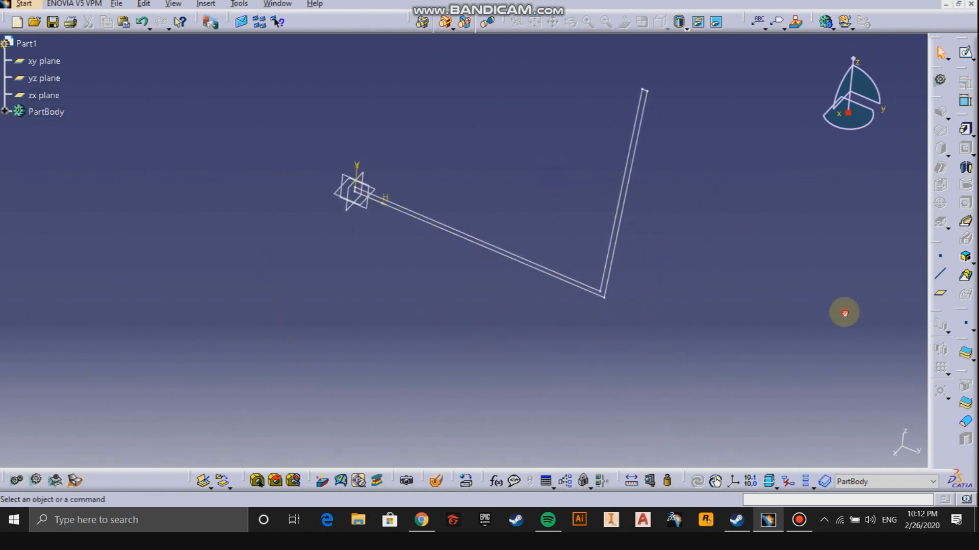
click(965, 171)
click(625, 206)
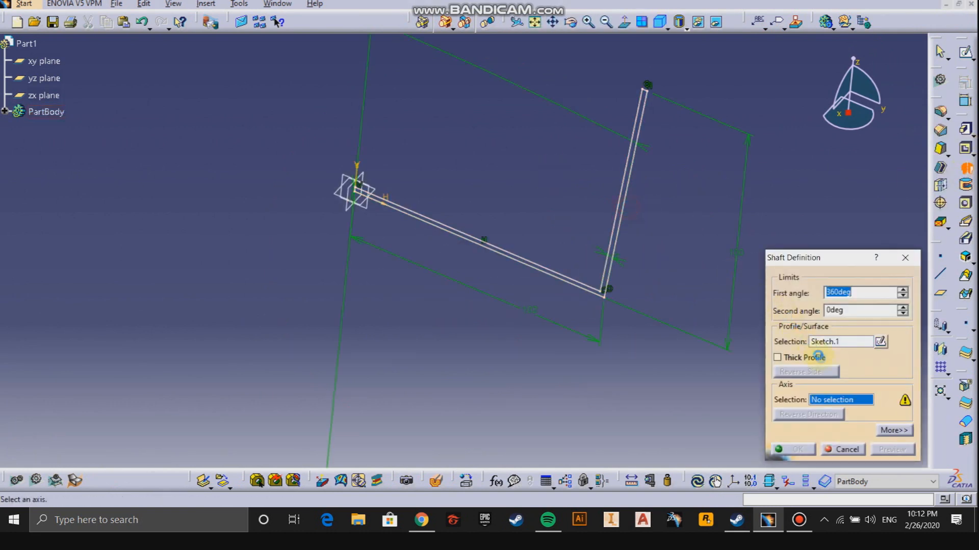
right_click(841, 399)
click(861, 453)
click(808, 451)
Start a new sketch on the yz plane and cut the part display by the sketch plane.
middle_drag(630, 319, 649, 415)
click(714, 290)
click(429, 252)
click(960, 55)
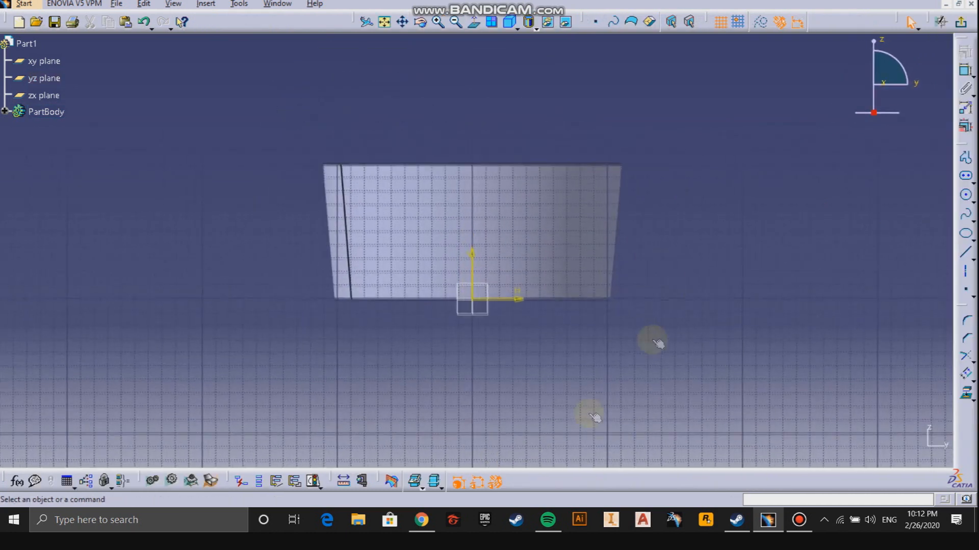
click(392, 482)
mouse_move(589, 315)
middle_down()
mouse_move(583, 332)
mouse_move(459, 176)
middle_up()
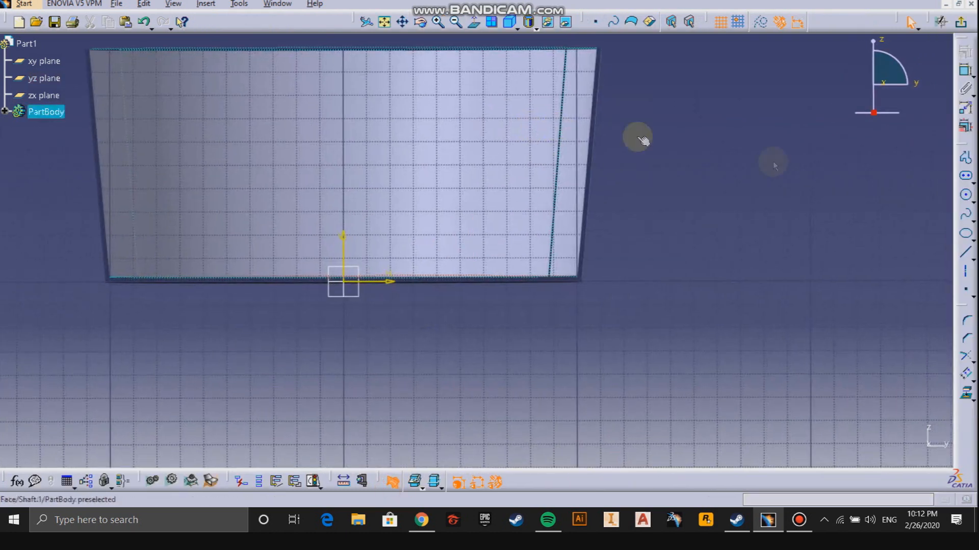
Sketch a horizontal line about 115 mm long from the origin along the bowl's base, followed by an outward-slanting line.
click(960, 161)
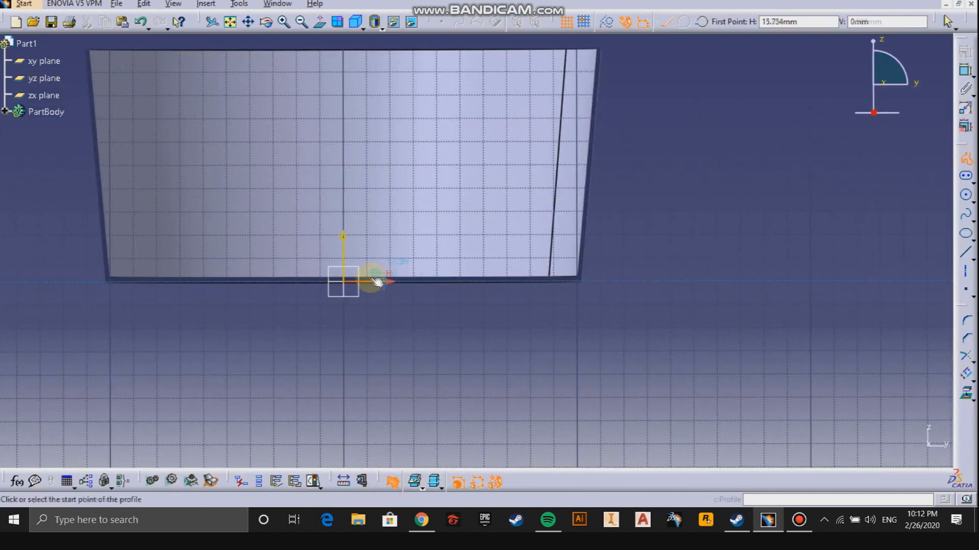
click(346, 282)
click(611, 281)
middle_drag(639, 188, 732, 245)
click(656, 131)
key(Escape)
key(Escape)
Dimension the horizontal base line's length and set it to 100 mm.
click(963, 127)
click(651, 356)
click(654, 392)
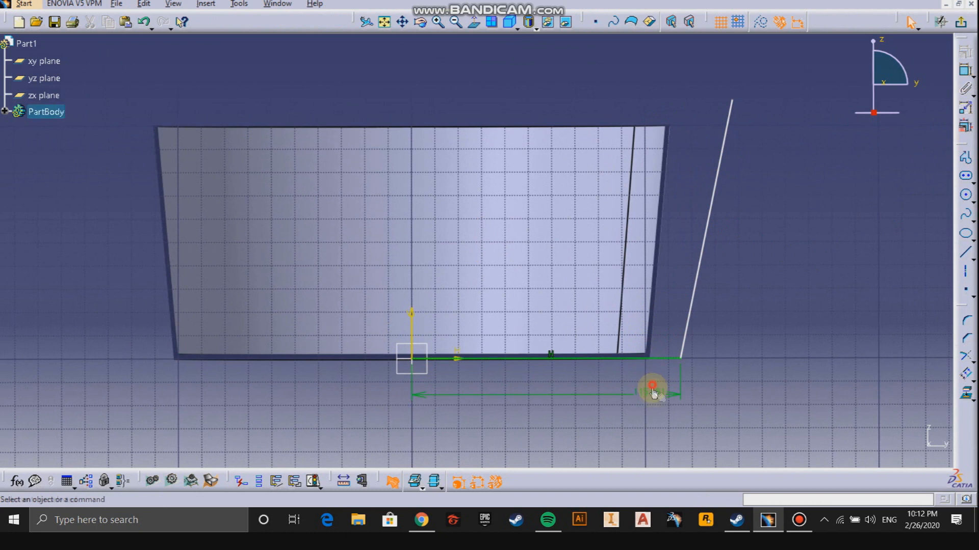
double_click(653, 392)
text(100mm)
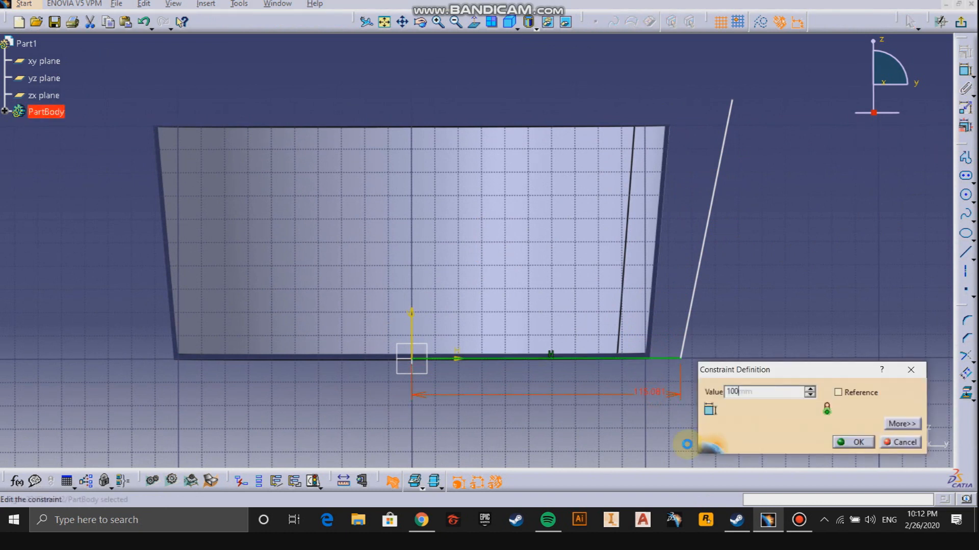
key(Return)
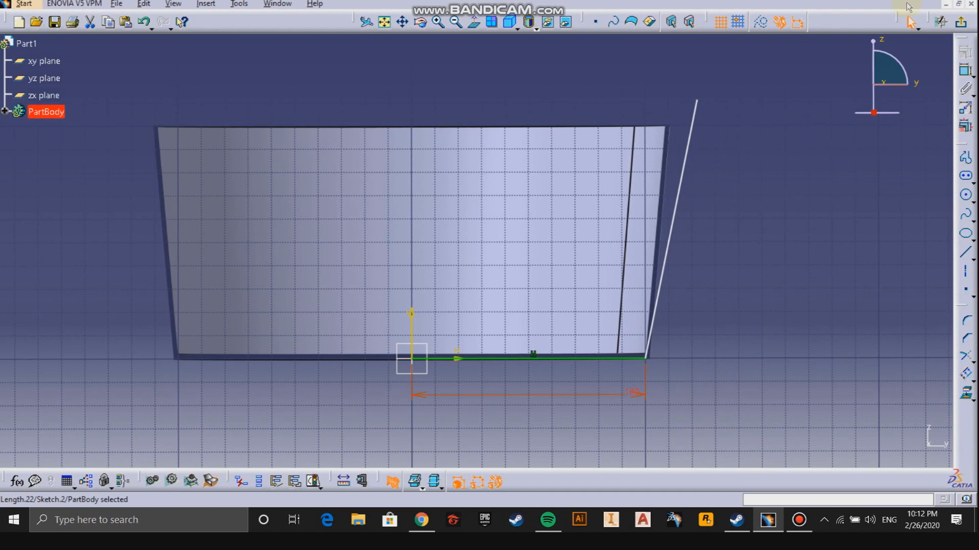
Dimension the angle between the outward-slanting line and the vertical axis and set it to 5 degrees.
click(965, 212)
click(668, 245)
click(411, 325)
click(495, 197)
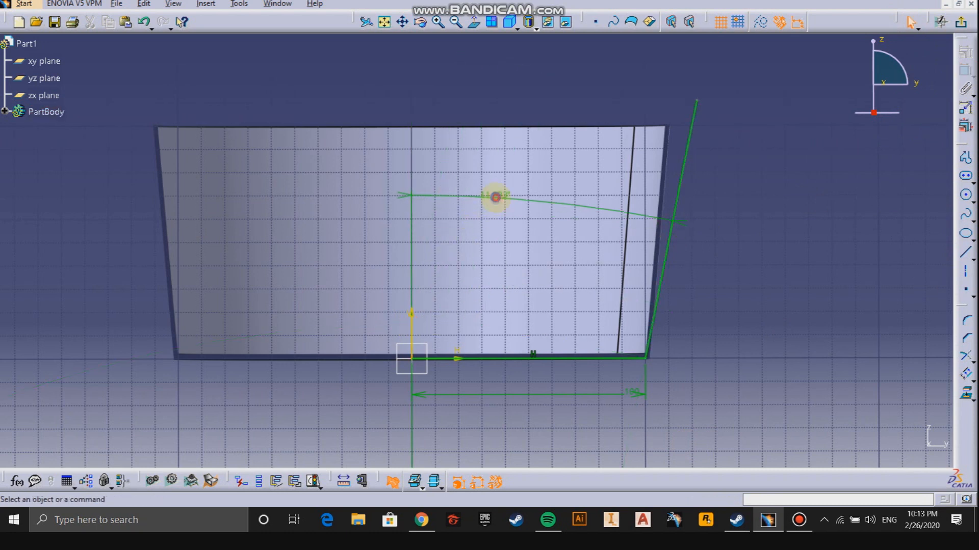
double_click(495, 197)
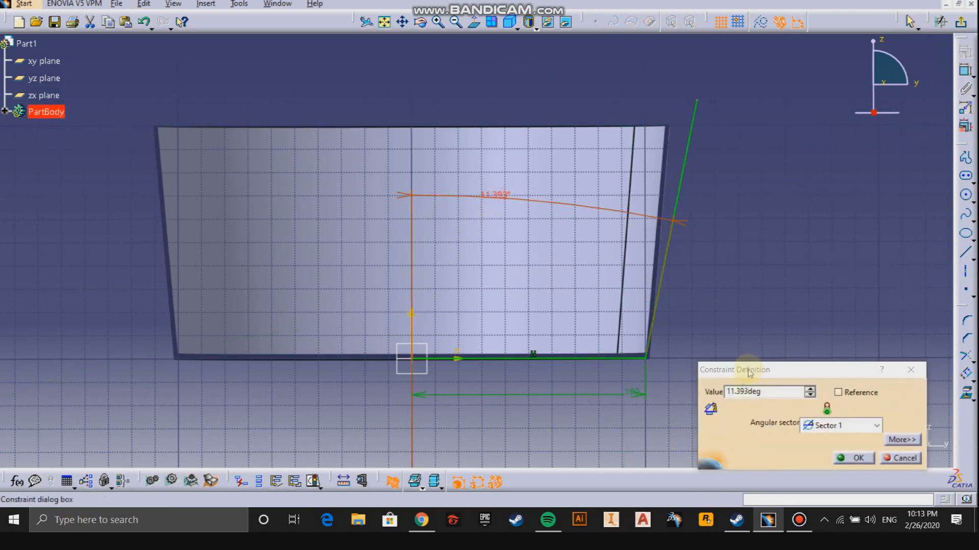
double_click(758, 392)
text(5)
key(Return)
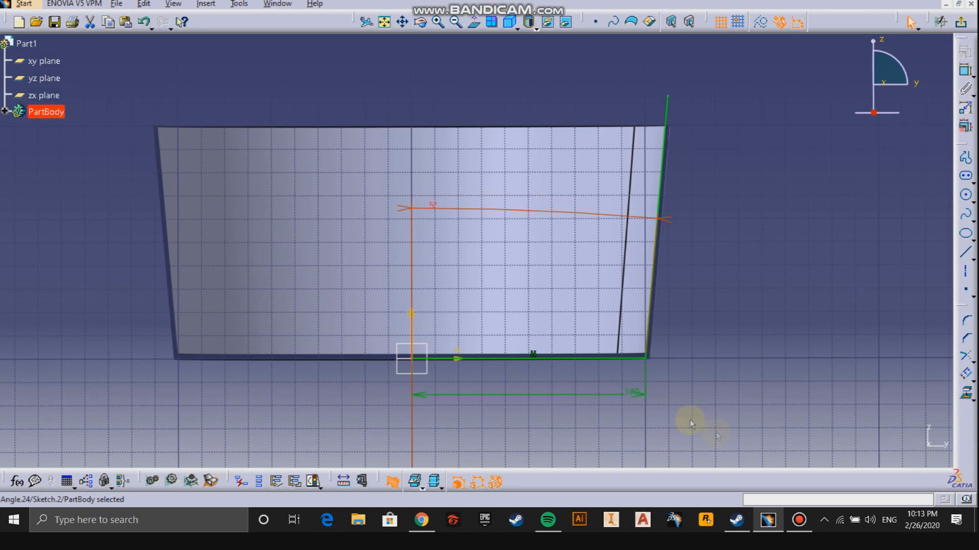
click(741, 345)
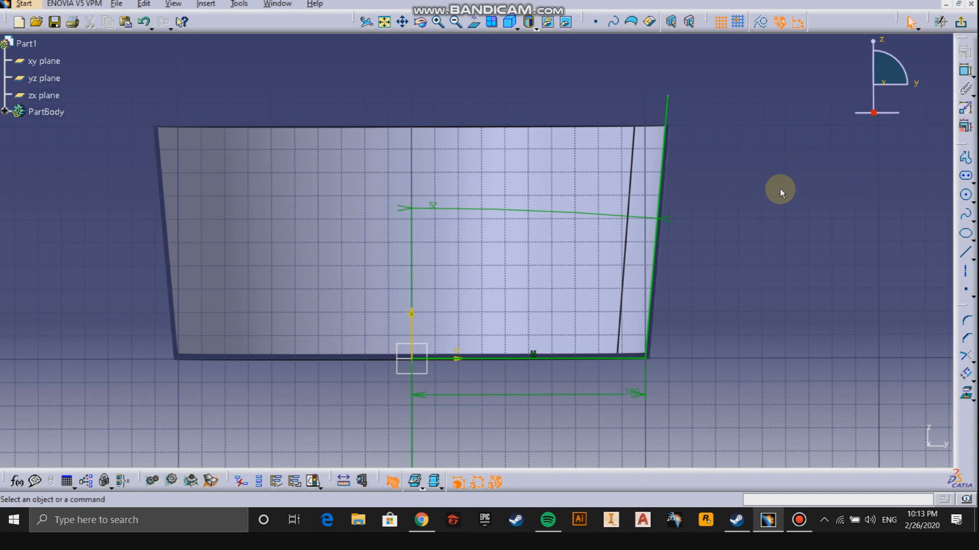
Lengthen the base line slightly through its dimension so that the slanted line follows the bowl's outer wall.
double_click(635, 393)
key(Return)
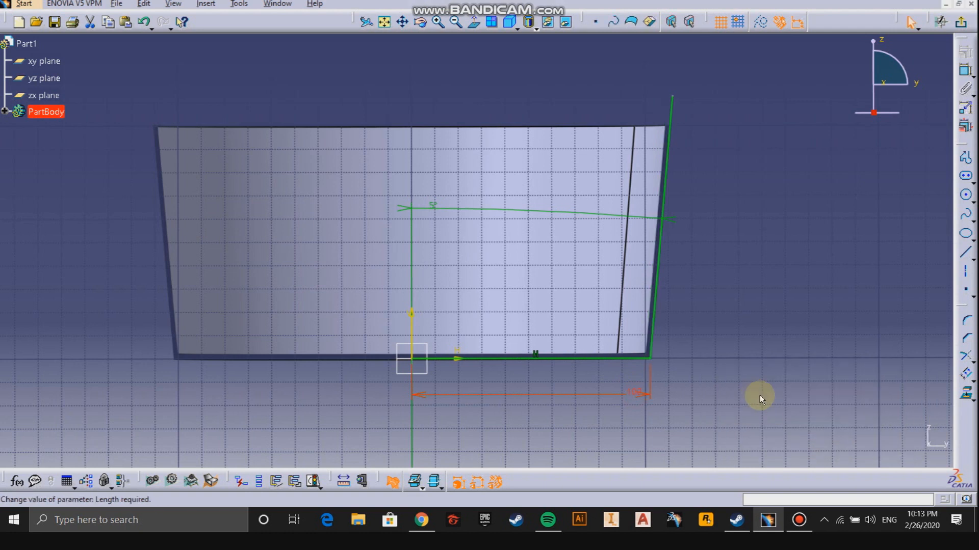
click(728, 254)
Dimension the height of the slanted line's upper end above the base line and set it to 250 mm.
mouse_move(736, 151)
middle_down()
mouse_move(615, 243)
mouse_move(612, 328)
middle_up()
right_click(615, 247)
mouse_move(587, 250)
middle_down()
mouse_move(635, 243)
mouse_move(655, 227)
middle_up()
click(965, 72)
click(576, 209)
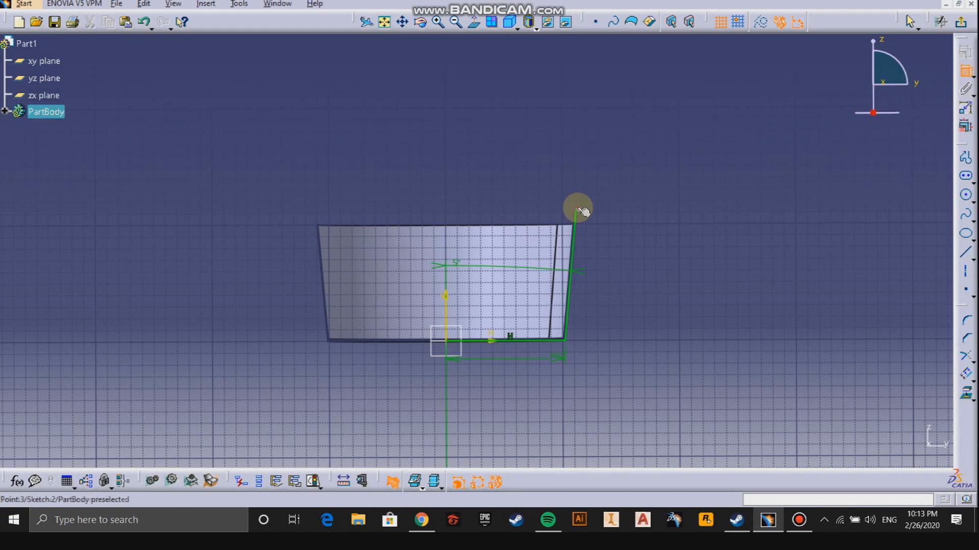
click(544, 345)
click(648, 284)
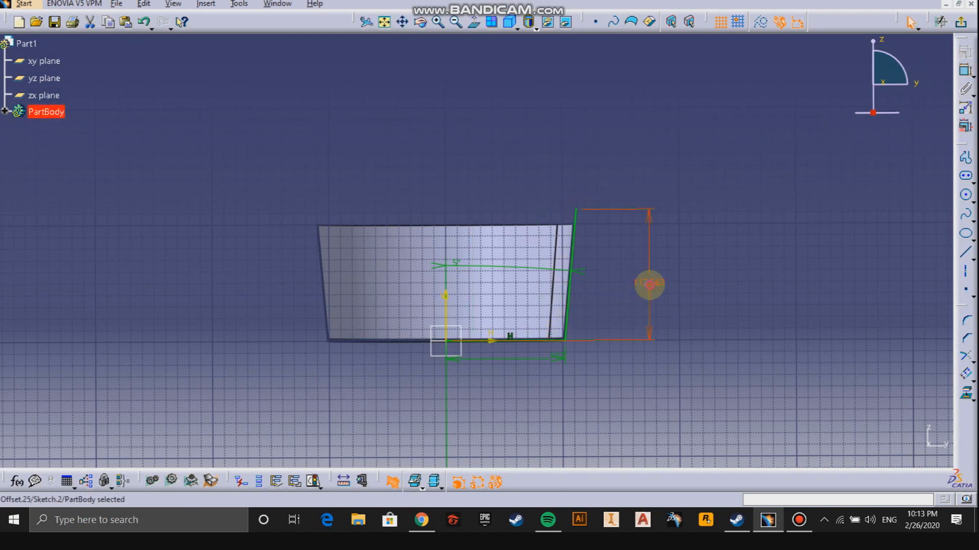
double_click(650, 284)
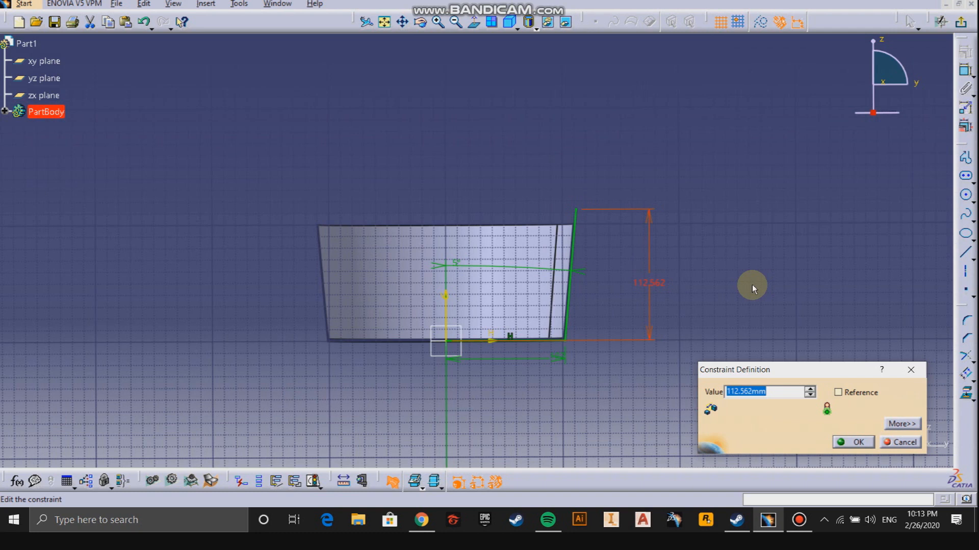
text(250)
click(751, 285)
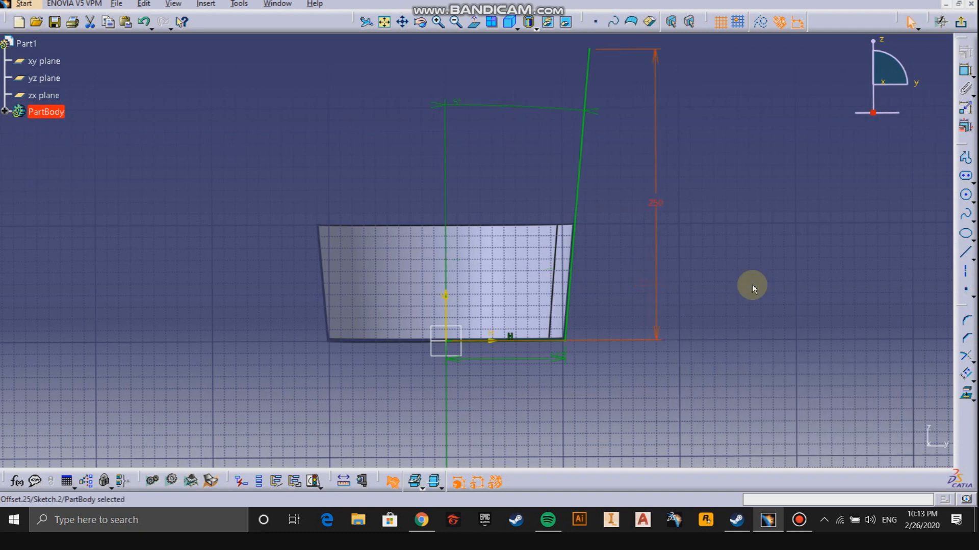
Convert the slanted line and the horizontal base line to construction elements.
click(584, 152)
ctrl+click(530, 340)
click(753, 33)
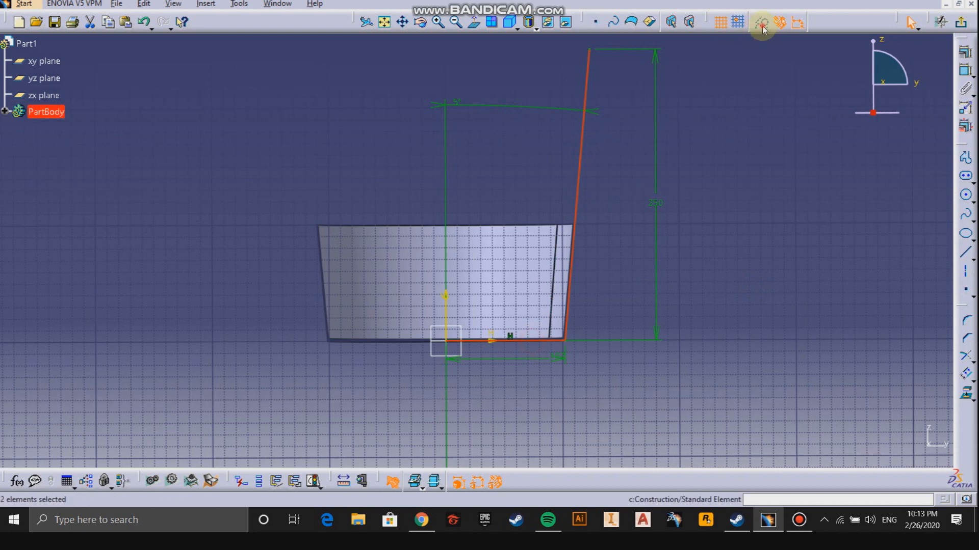
click(762, 25)
click(640, 159)
Draw a standard-element circle centred on the slanted construction line above the rim, at about H 114 mm, V 127 mm.
middle_drag(588, 324, 660, 232)
middle_drag(660, 232, 287, 320)
click(571, 267)
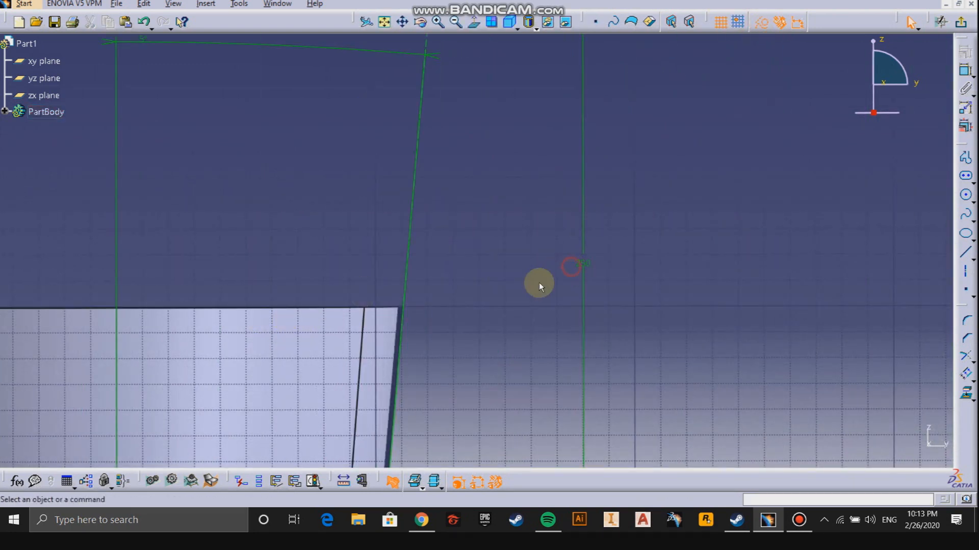
right_click(544, 291)
middle_drag(495, 272, 502, 216)
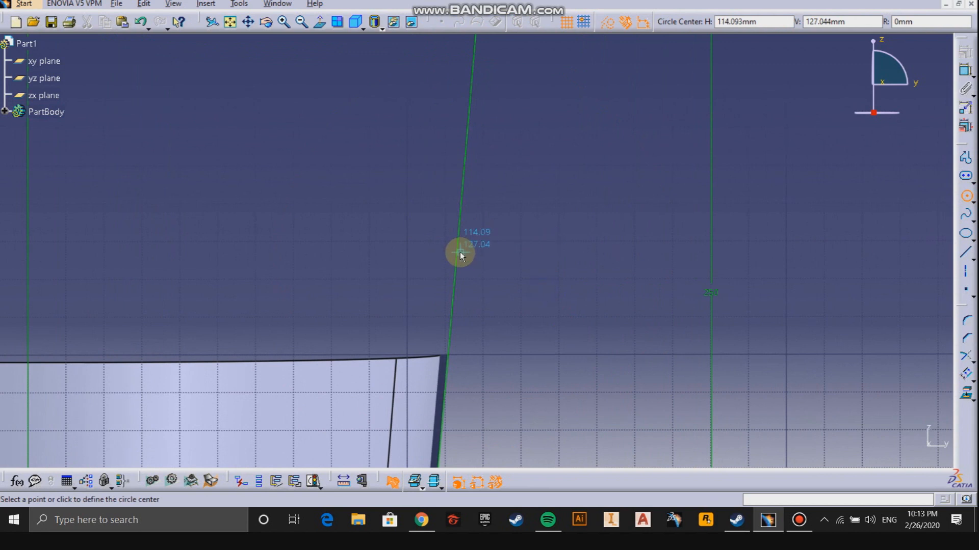
click(458, 252)
click(477, 234)
click(762, 23)
Copy the circle on the slanted construction line and paste two copies of it into the sketch.
click(481, 241)
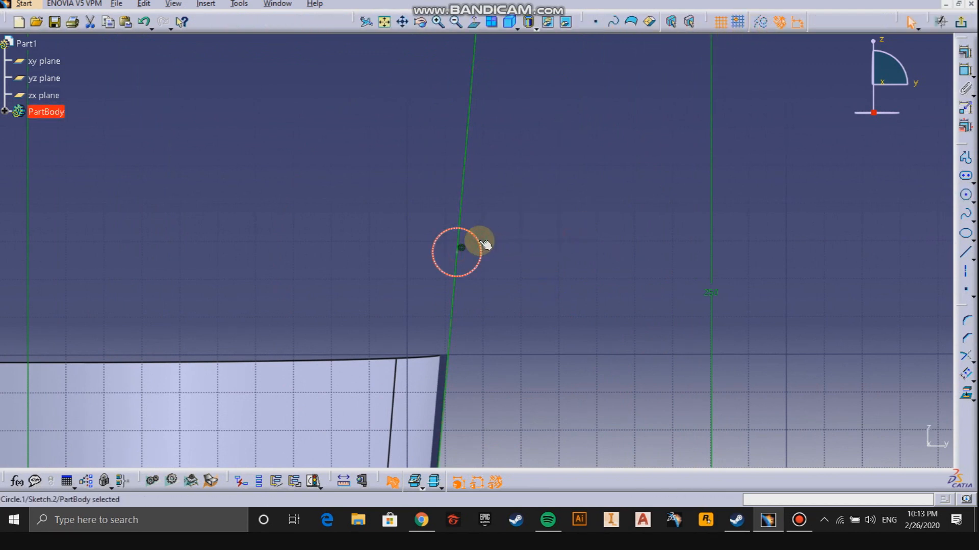
right_click(481, 244)
click(507, 362)
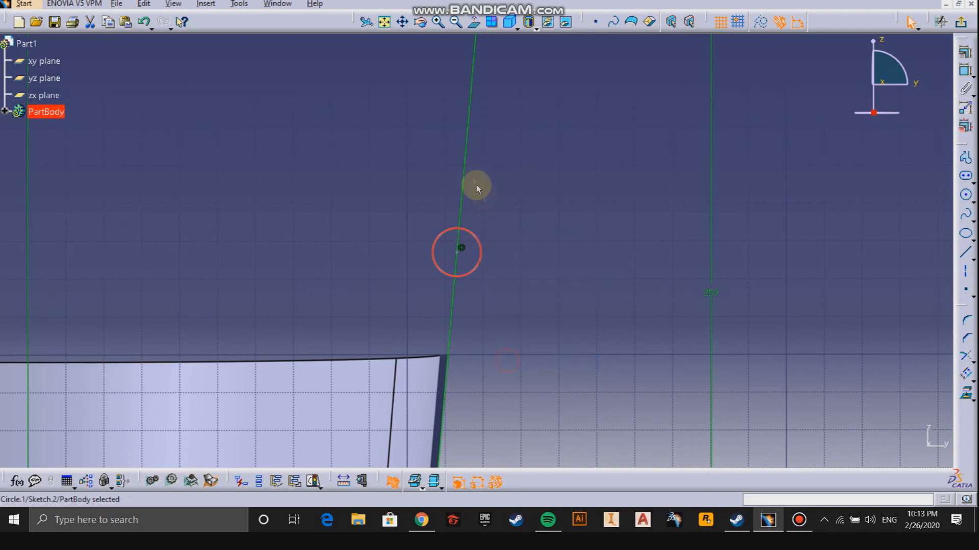
right_click(465, 163)
click(475, 153)
right_click(469, 152)
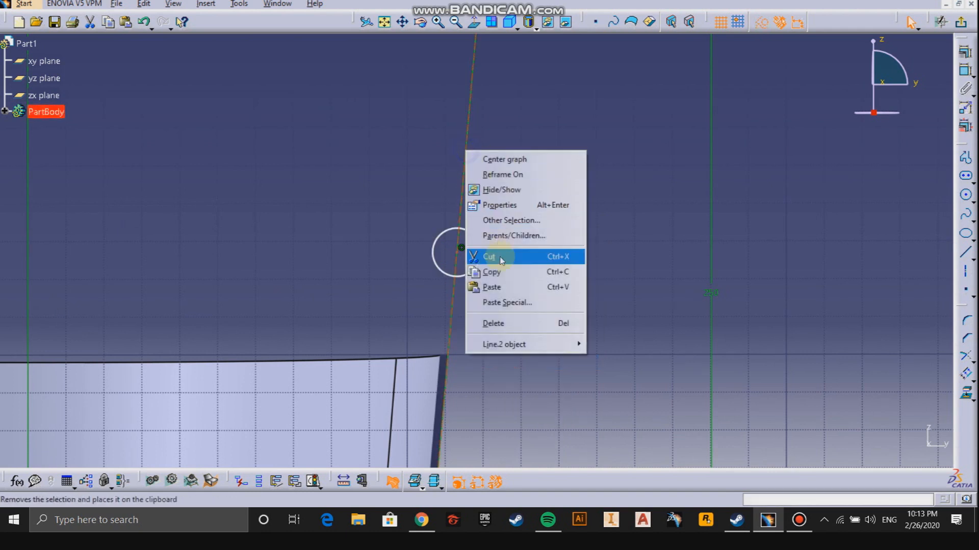
click(492, 284)
middle_drag(500, 201, 505, 345)
drag(481, 335, 505, 258)
key(ctrl+z)
key(ctrl+y)
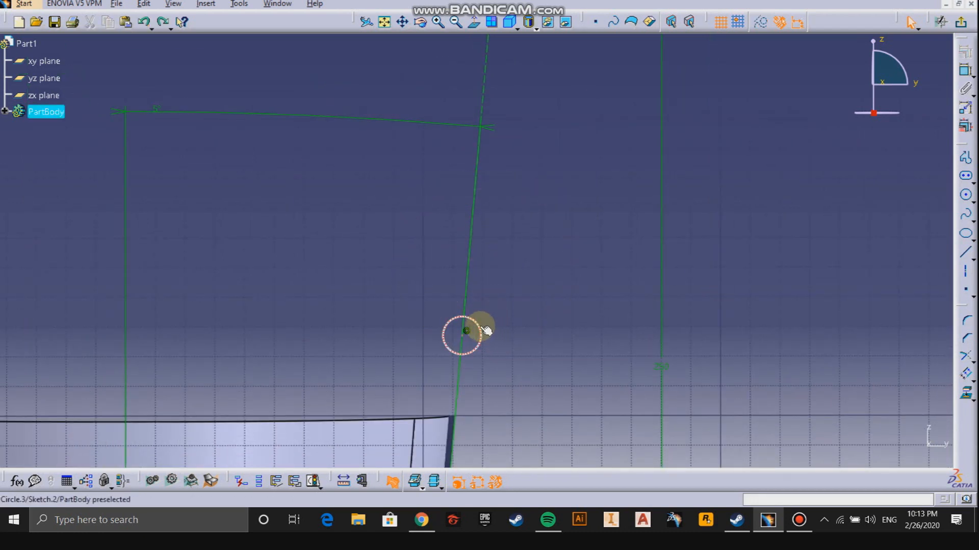
Move the two pasted circles clear of the original, to the outer side of the slanted construction line.
drag(474, 365, 542, 316)
drag(480, 338, 545, 322)
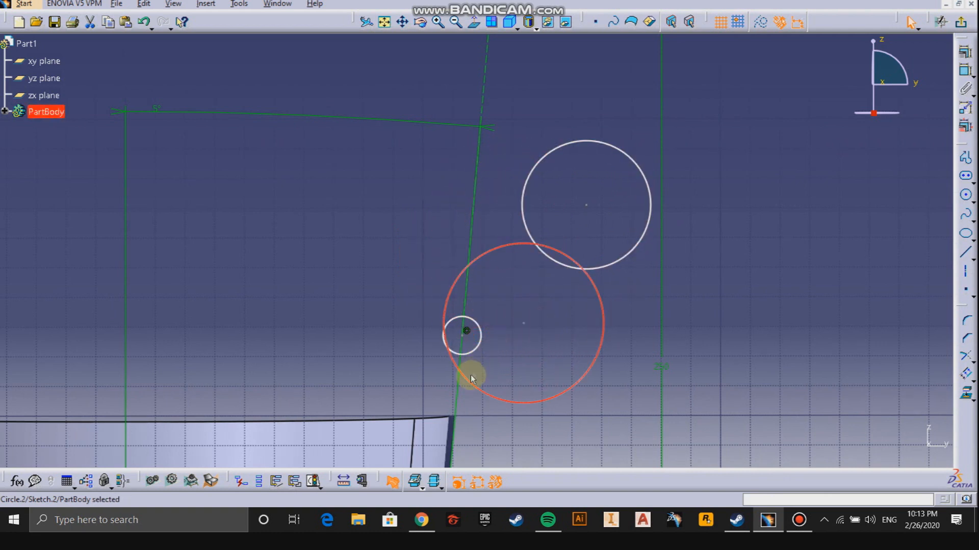
key(ctrl+z)
drag(472, 352, 494, 357)
middle_drag(537, 373, 515, 365)
click(518, 363)
Make the lower pasted circle's centre coincident with the slanted construction line.
click(555, 299)
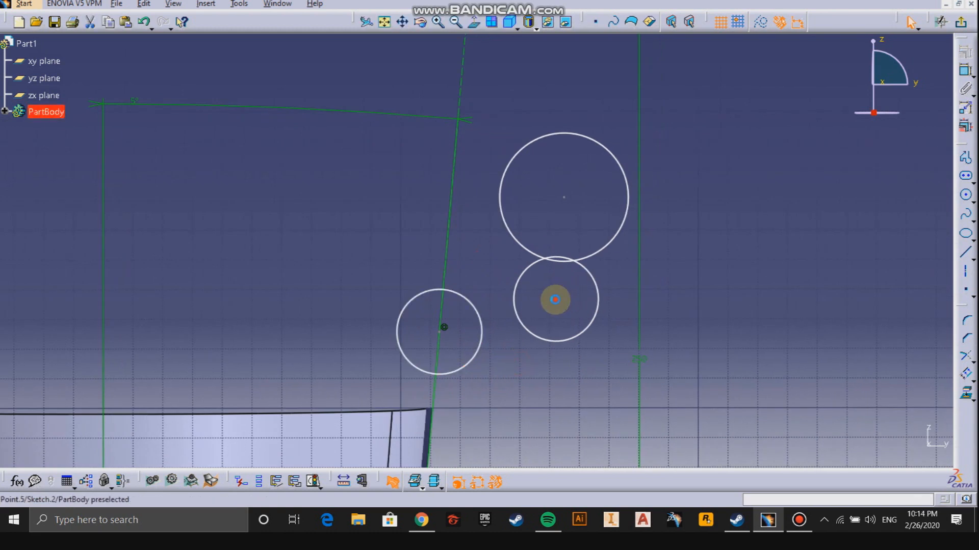
ctrl+click(446, 243)
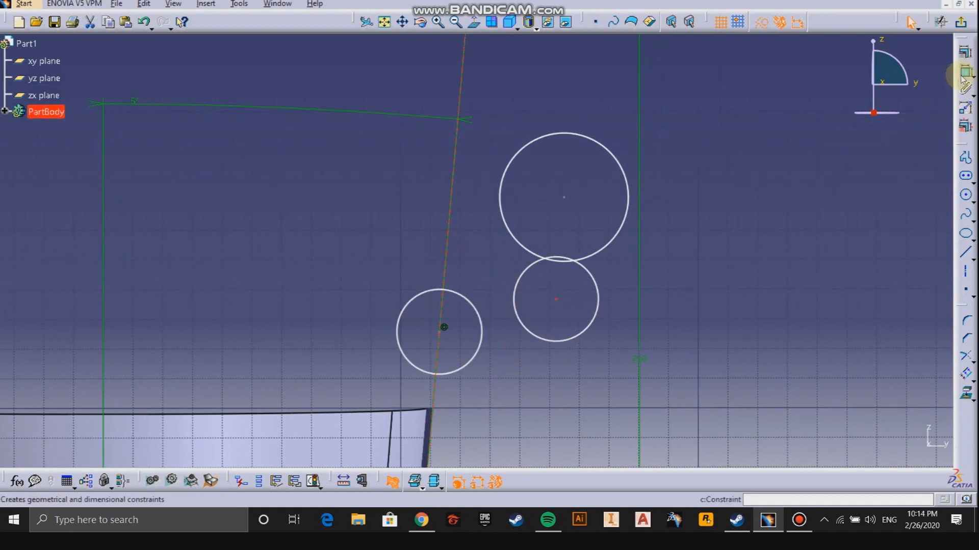
click(964, 51)
click(900, 329)
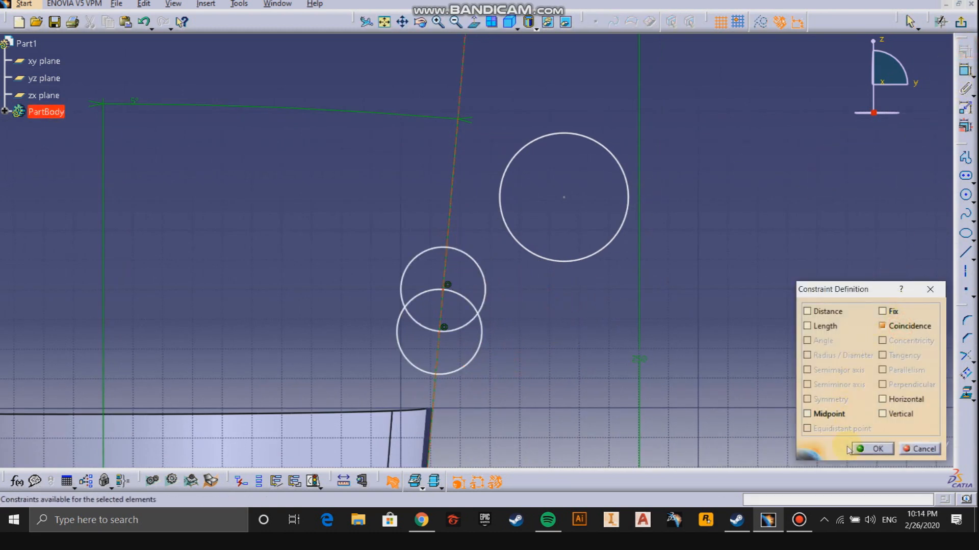
click(872, 448)
Make the upper, larger circle's centre coincident with the slanted construction line.
click(564, 198)
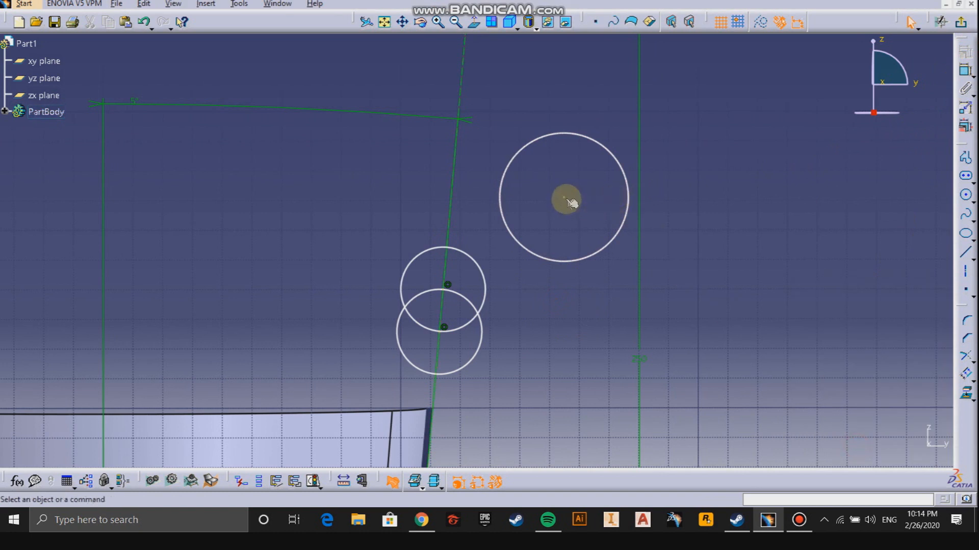
ctrl+click(453, 182)
click(964, 51)
click(895, 325)
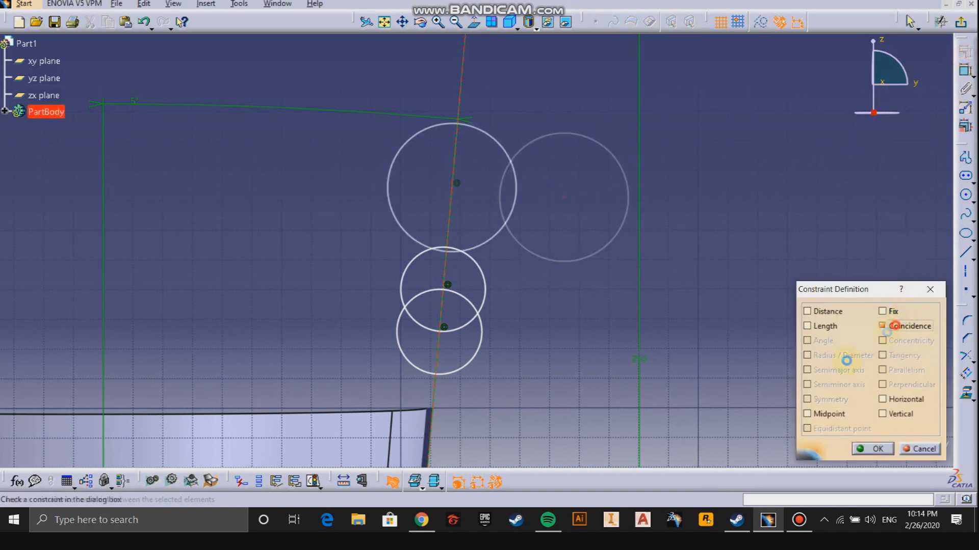
click(869, 449)
Dimension the lowest circle's diameter and set it to 6 mm.
mouse_move(466, 338)
middle_down()
mouse_move(510, 280)
mouse_move(601, 292)
middle_up()
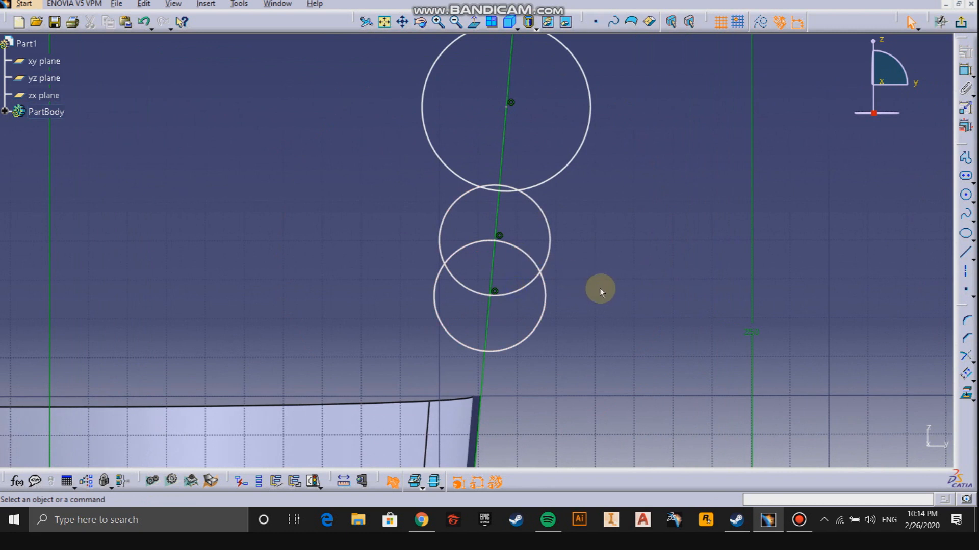
click(964, 70)
click(537, 299)
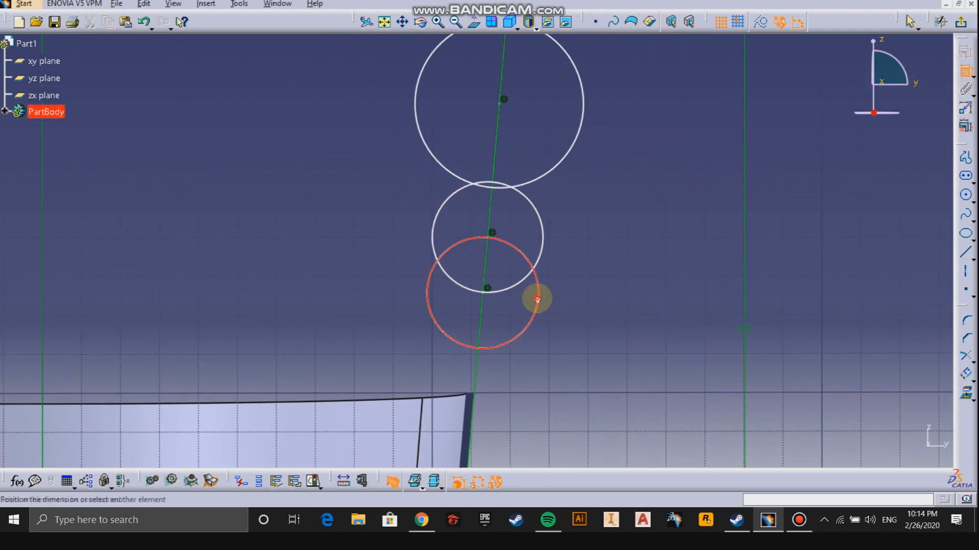
double_click(586, 302)
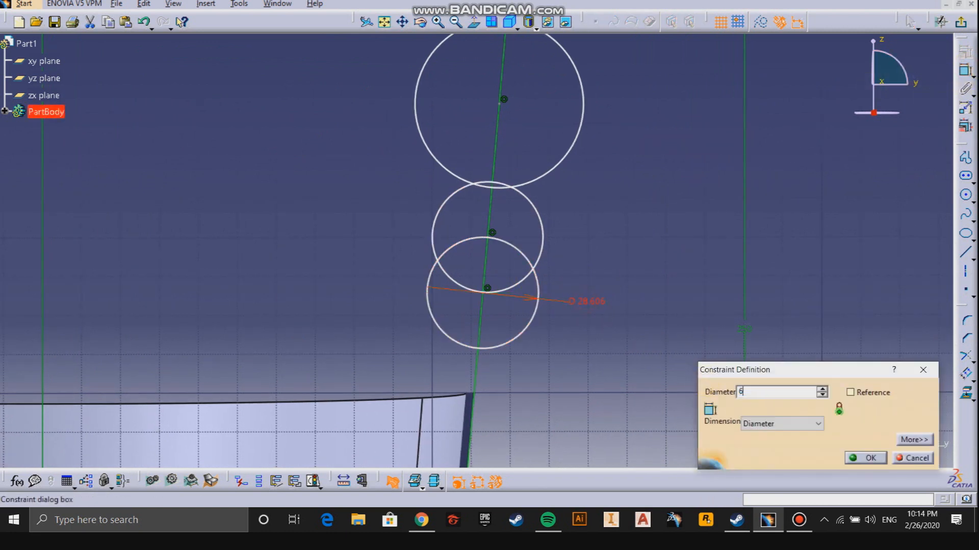
key(Return)
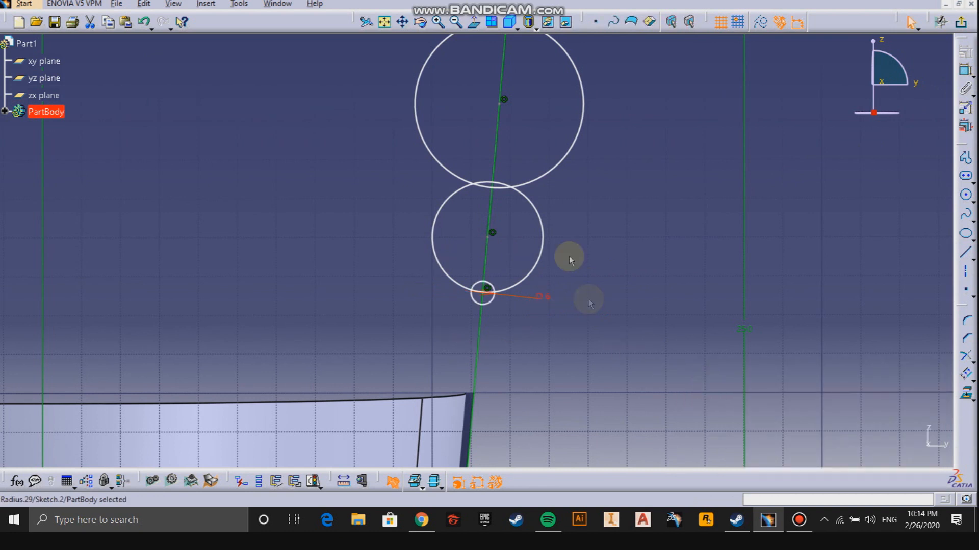
Dimension the middle circle's diameter and set it to 6 mm.
middle_drag(568, 258, 568, 320)
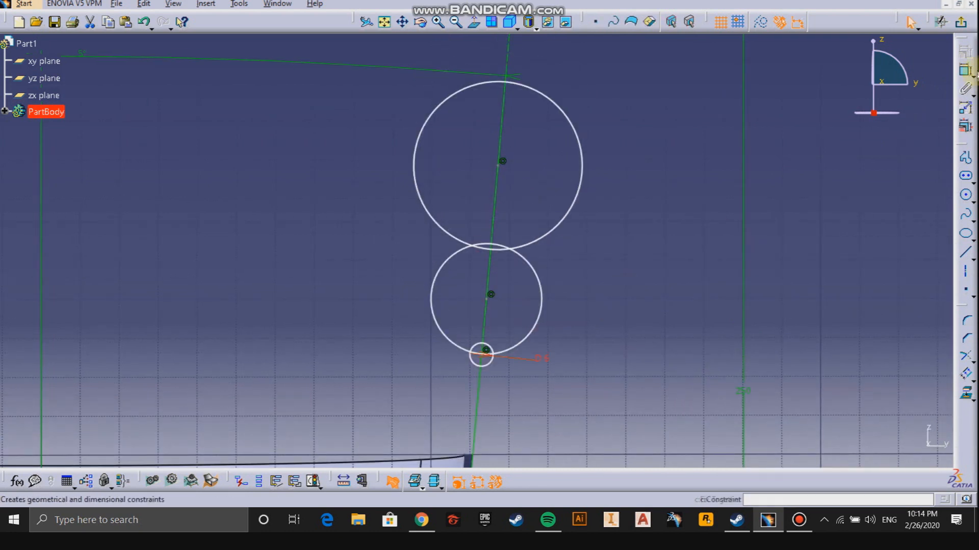
click(539, 286)
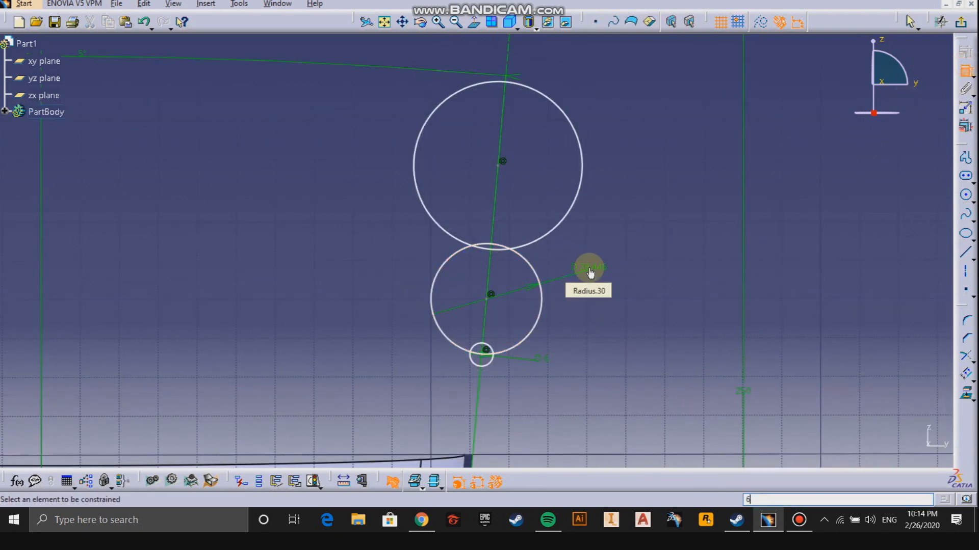
double_click(589, 270)
text(6.)
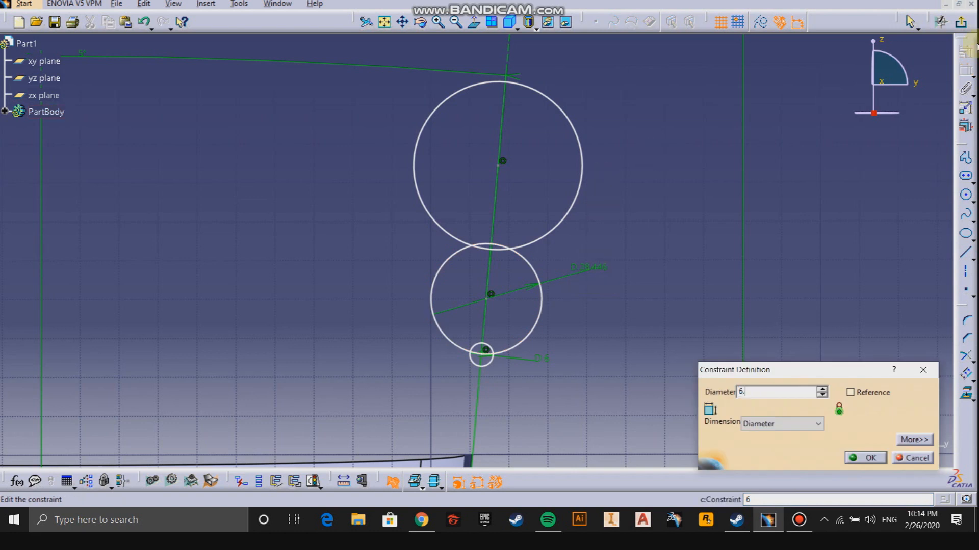
key(Return)
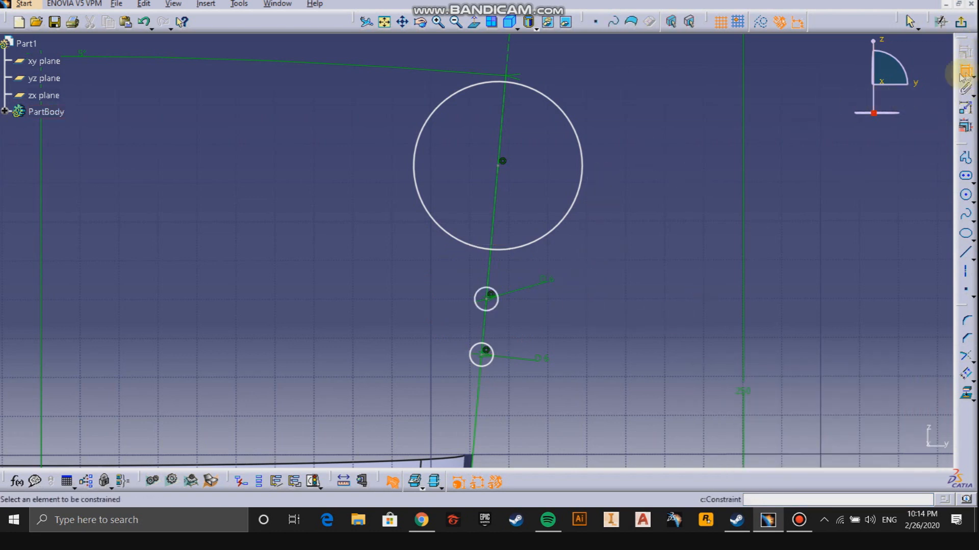
Dimension the uppermost circle's diameter and set it to 6 mm.
click(582, 178)
double_click(629, 159)
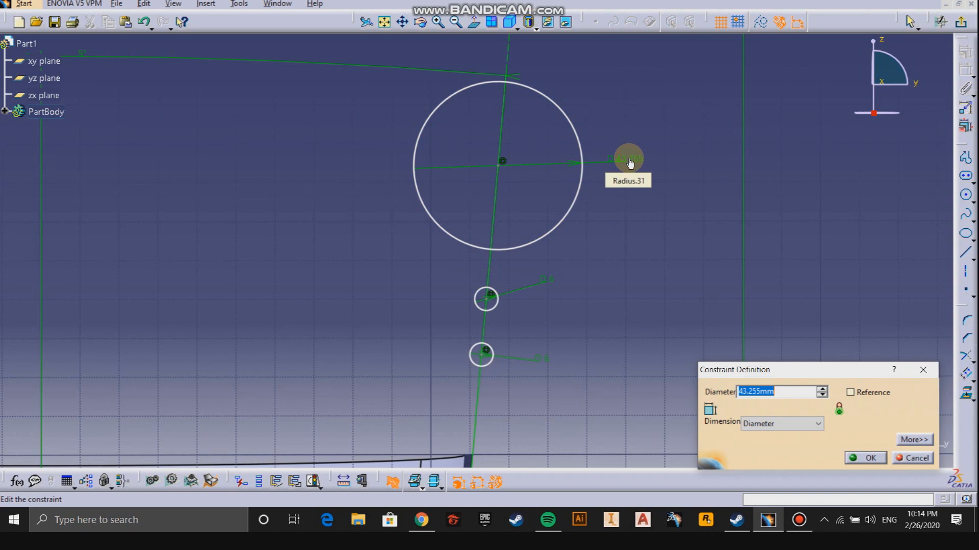
text(6)
key(Return)
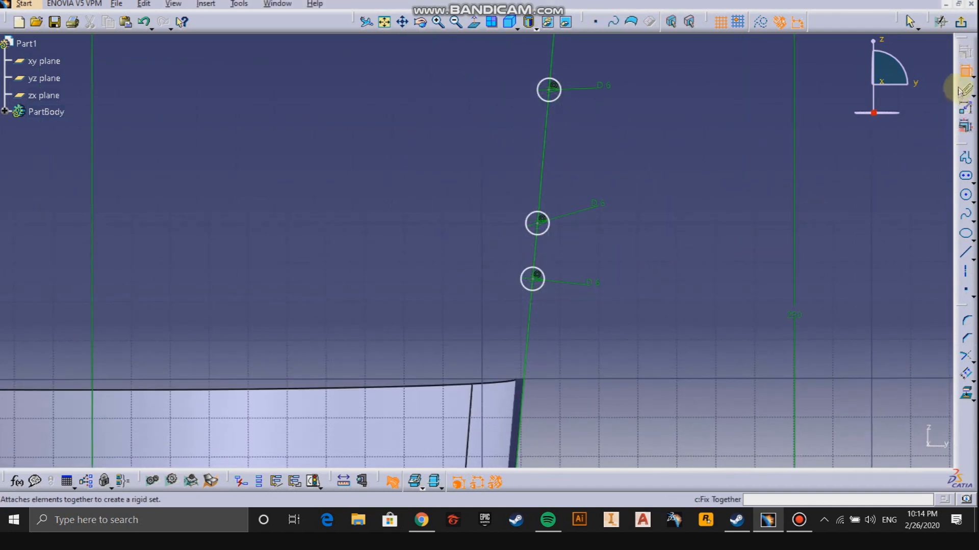
Dimension the lowest circle's height above the horizontal base line and set it to 130 mm.
click(532, 279)
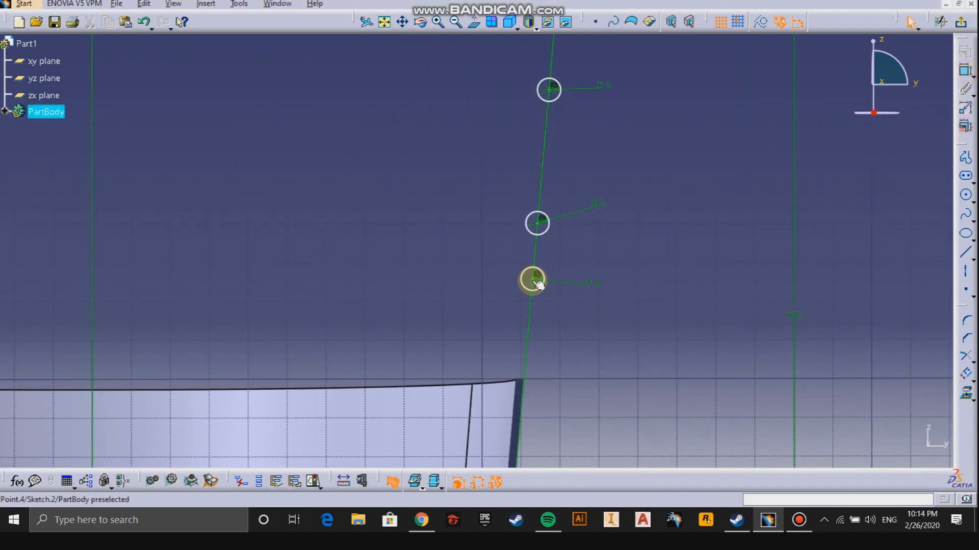
mouse_move(669, 273)
ctrl+middle_down()
mouse_move(634, 351)
mouse_move(675, 158)
ctrl+middle_up()
click(964, 70)
click(485, 355)
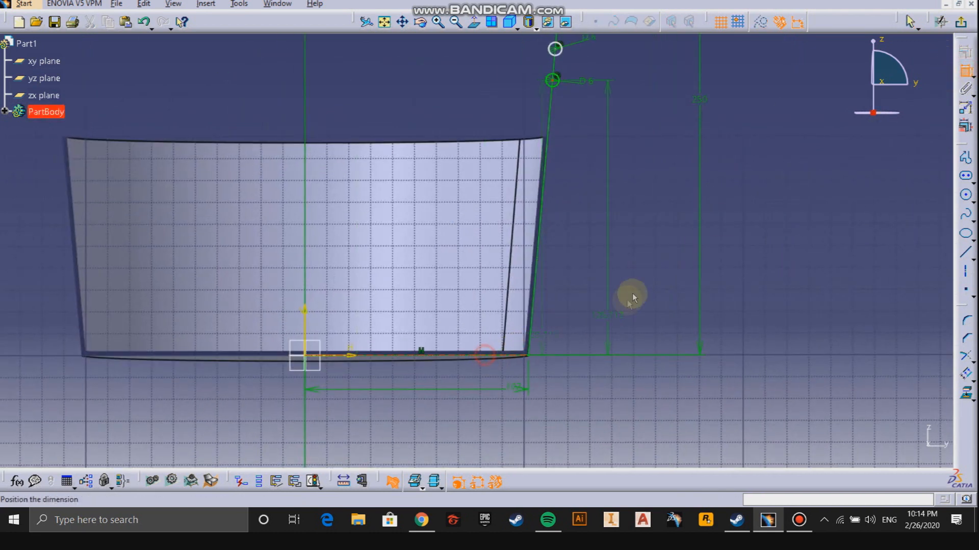
click(643, 278)
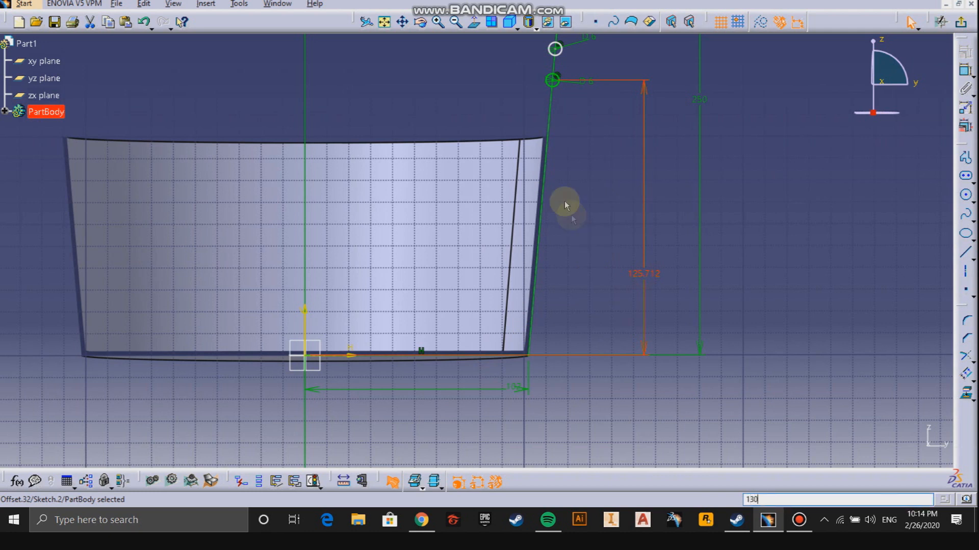
double_click(632, 277)
text(130)
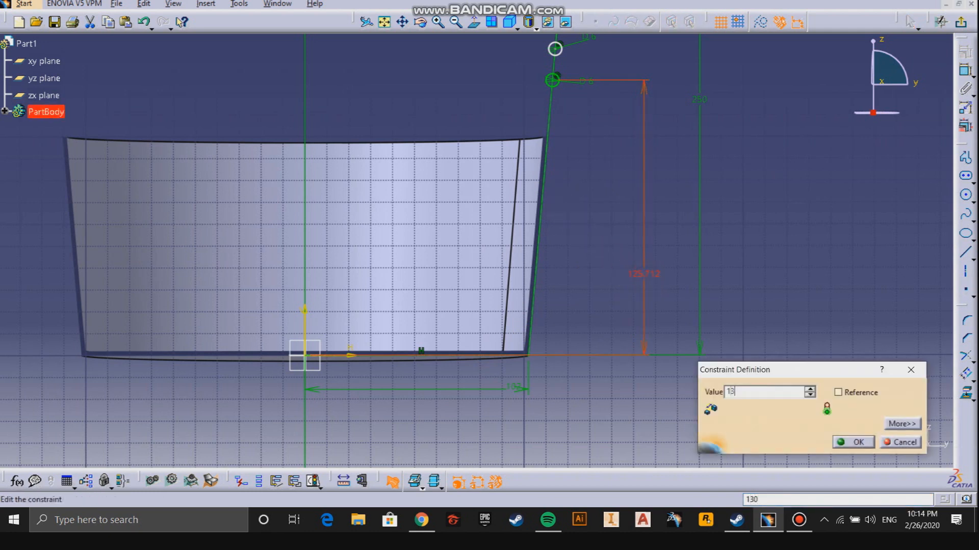
key(Return)
Dimension the middle circle's height above the horizontal base line and set it to 160 mm.
mouse_move(672, 291)
middle_down()
mouse_move(599, 317)
mouse_move(592, 206)
mouse_move(817, 170)
middle_up()
click(966, 73)
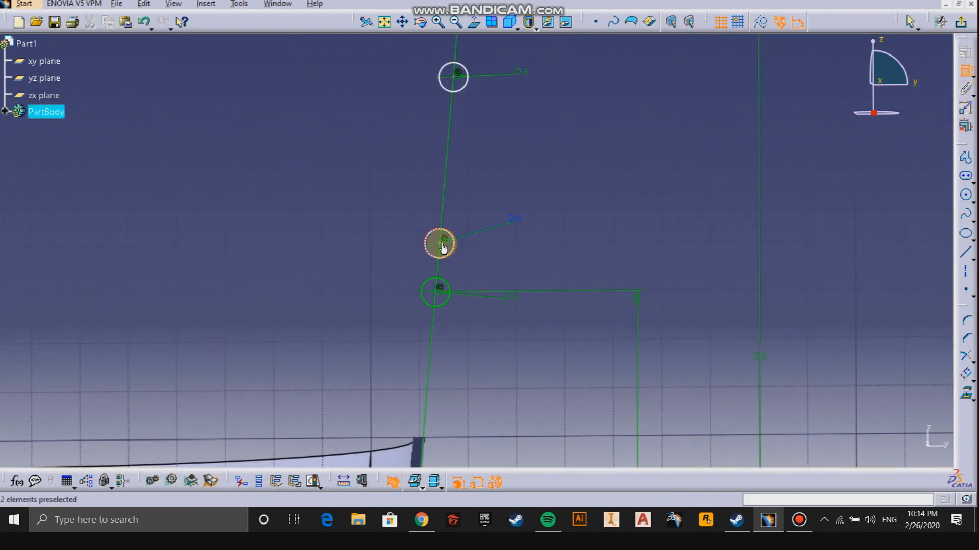
mouse_move(445, 246)
middle_down()
mouse_move(491, 249)
mouse_move(537, 277)
mouse_move(479, 322)
middle_up()
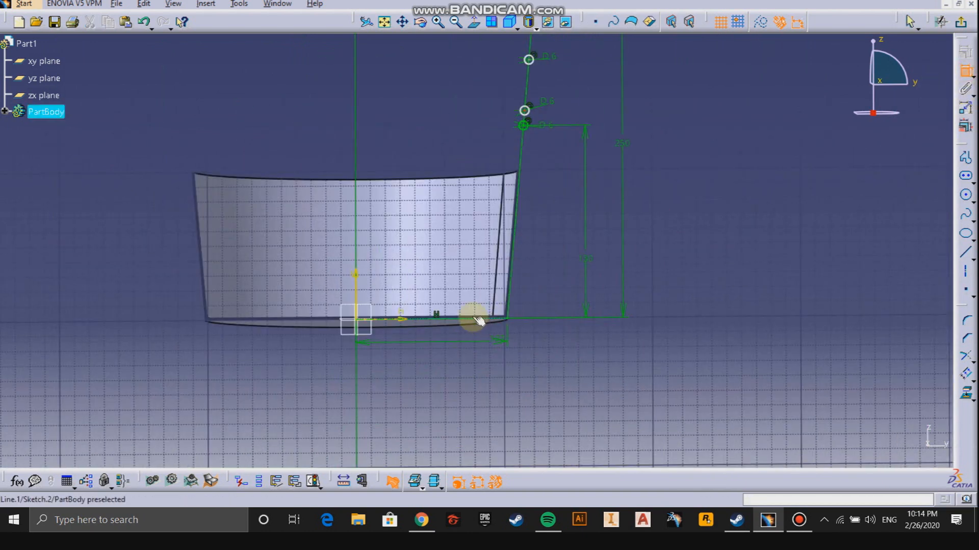
click(478, 322)
click(602, 256)
double_click(606, 251)
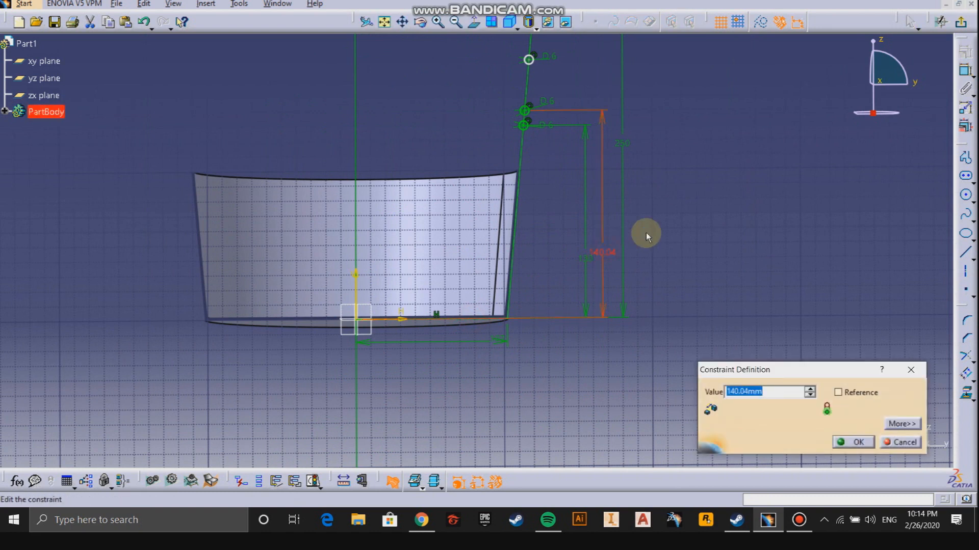
text(150)
key(Return)
Dimension the uppermost circle's height above the horizontal base line and set it to 190 mm.
mouse_move(531, 131)
middle_down()
mouse_move(529, 160)
mouse_move(550, 142)
mouse_move(529, 234)
middle_up()
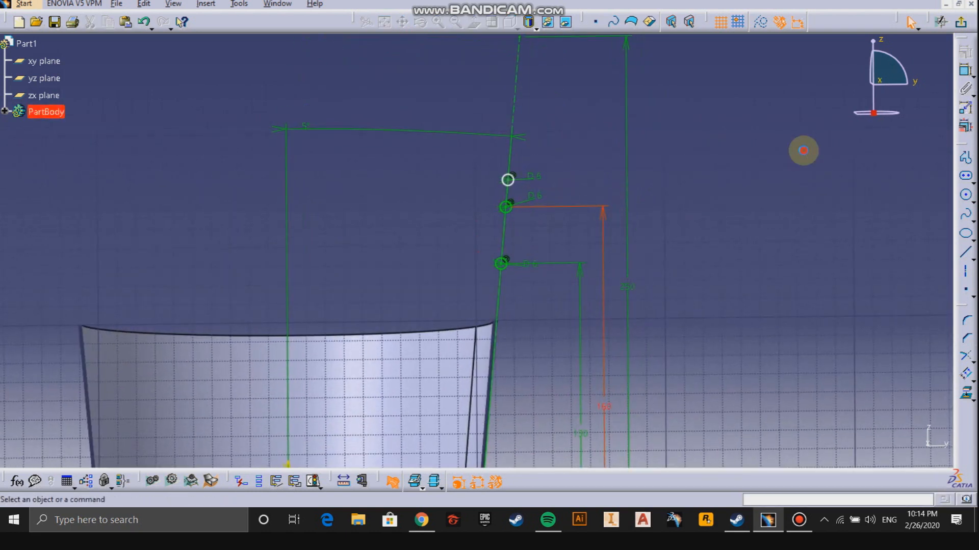
click(804, 151)
click(964, 74)
click(508, 180)
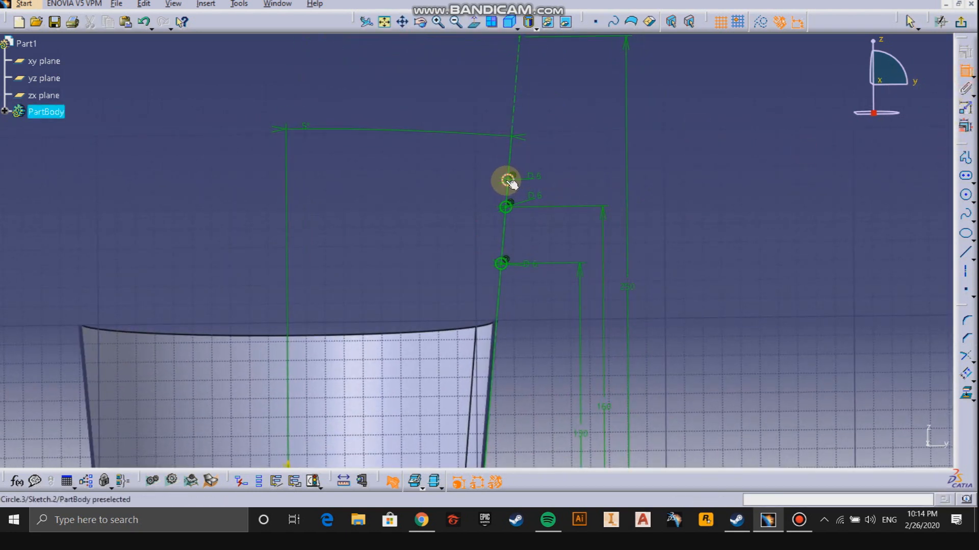
click(508, 180)
middle_drag(452, 461, 450, 316)
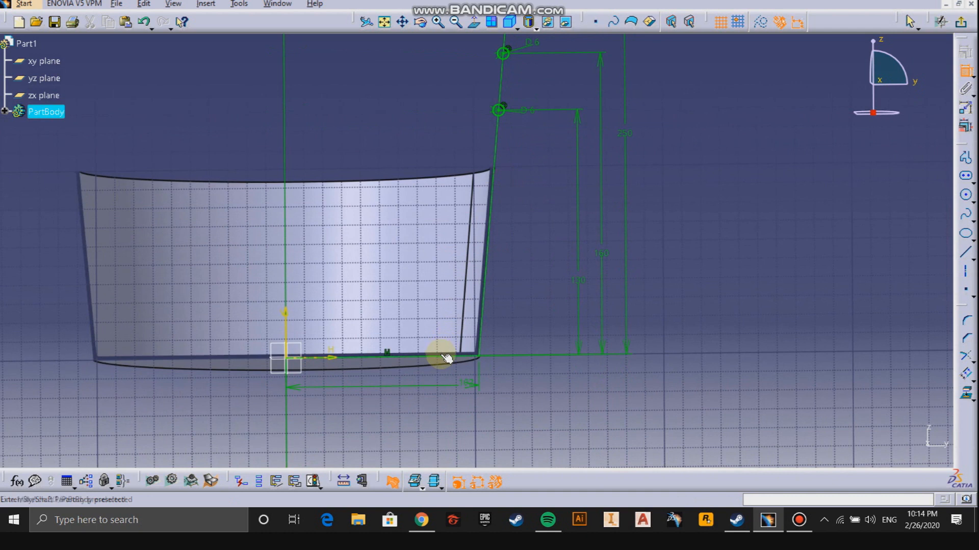
click(446, 358)
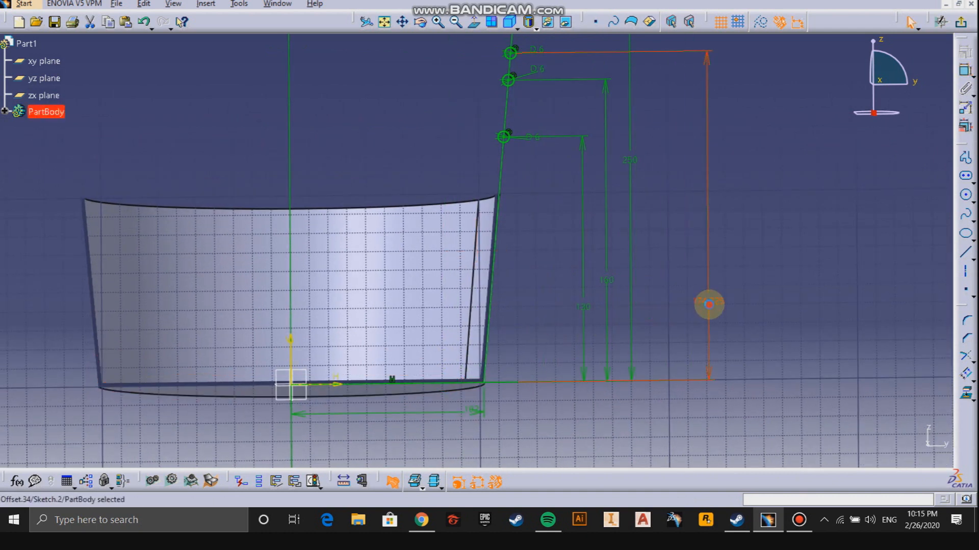
double_click(708, 304)
text(190)
key(Return)
click(777, 302)
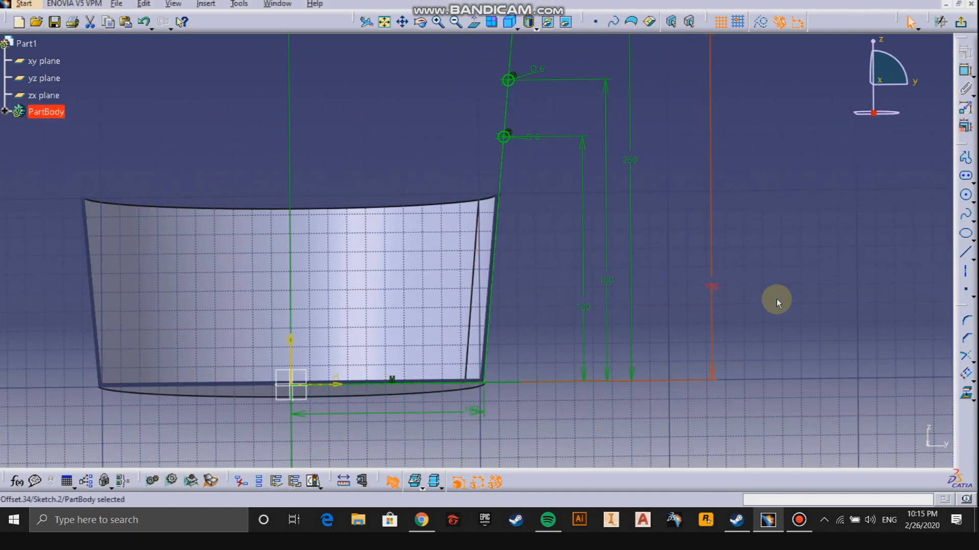
Duplicate the uppermost circle and place the copy above it, just beside the slanted construction line.
mouse_move(555, 135)
middle_down()
mouse_move(547, 278)
mouse_move(527, 224)
mouse_move(557, 261)
mouse_move(465, 199)
middle_up()
click(658, 172)
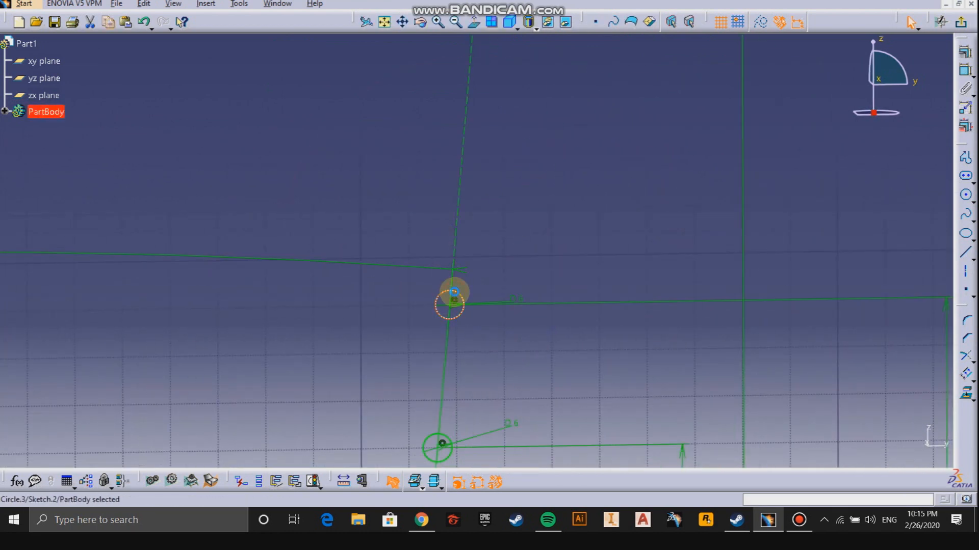
click(479, 168)
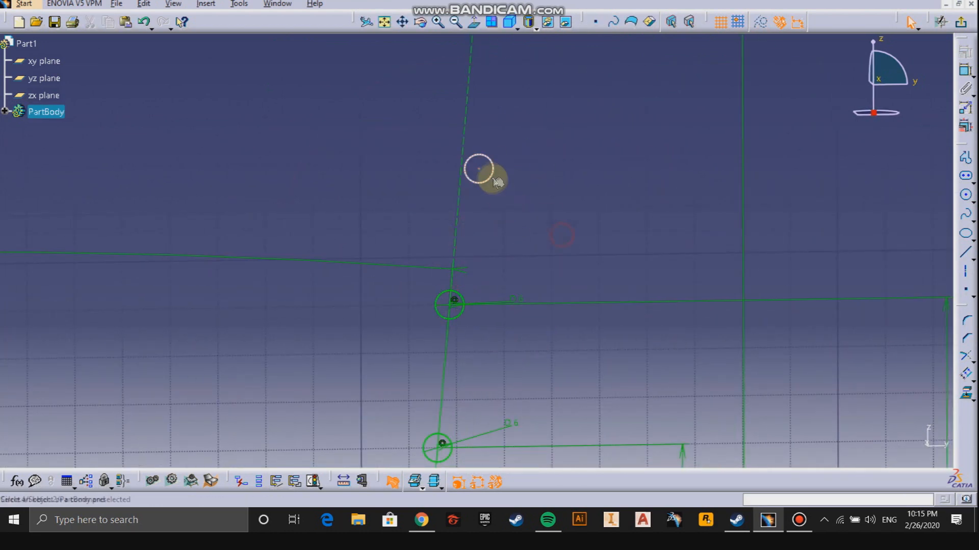
Make the copied circle's centre coincident with the slanted construction line.
click(479, 169)
ctrl+click(459, 114)
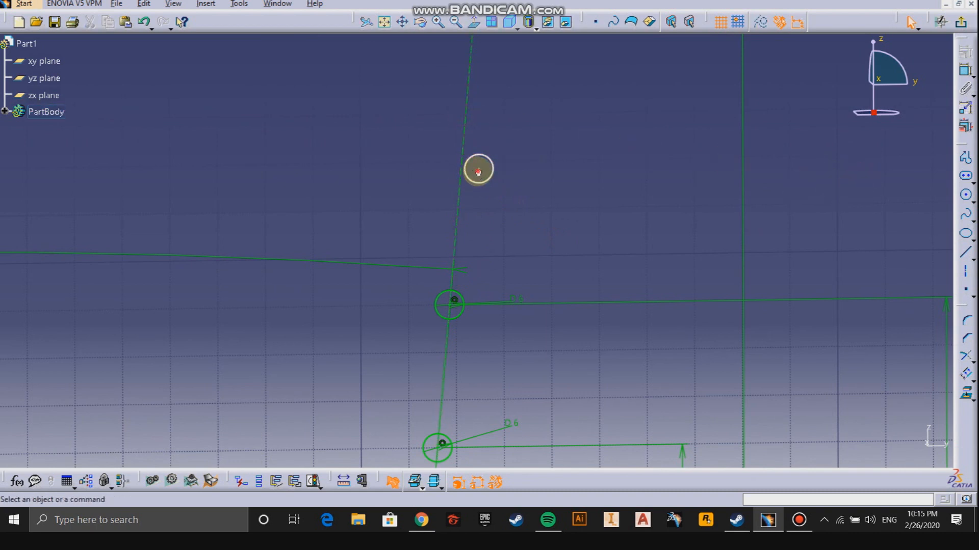
ctrl+click(466, 121)
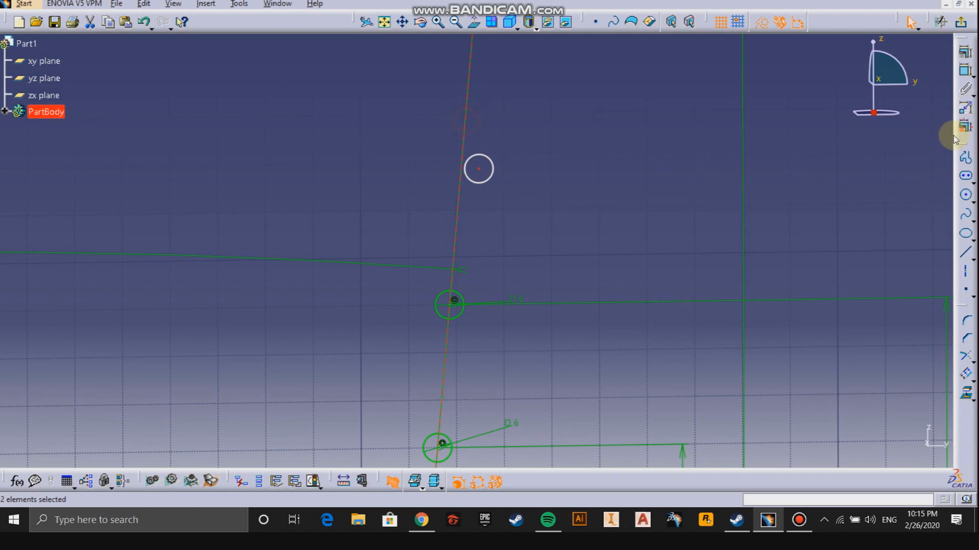
click(965, 57)
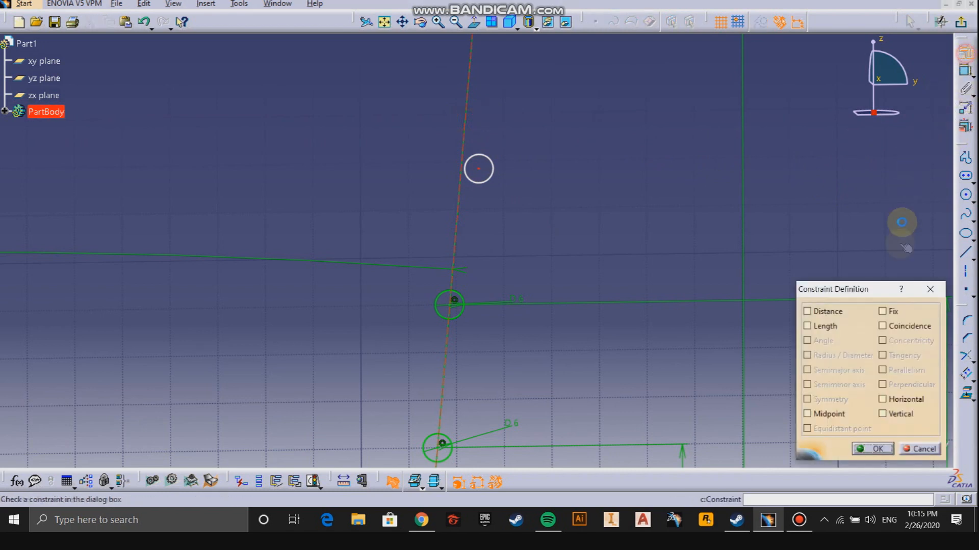
click(869, 447)
Dimension the fourth circle's height above the horizontal base line and set it to 220 mm.
middle_drag(535, 247, 591, 215)
click(966, 72)
mouse_move(607, 339)
middle_down()
mouse_move(587, 315)
mouse_move(576, 265)
middle_up()
mouse_move(576, 265)
middle_down()
mouse_move(583, 378)
mouse_move(571, 254)
middle_up()
middle_drag(522, 352, 532, 276)
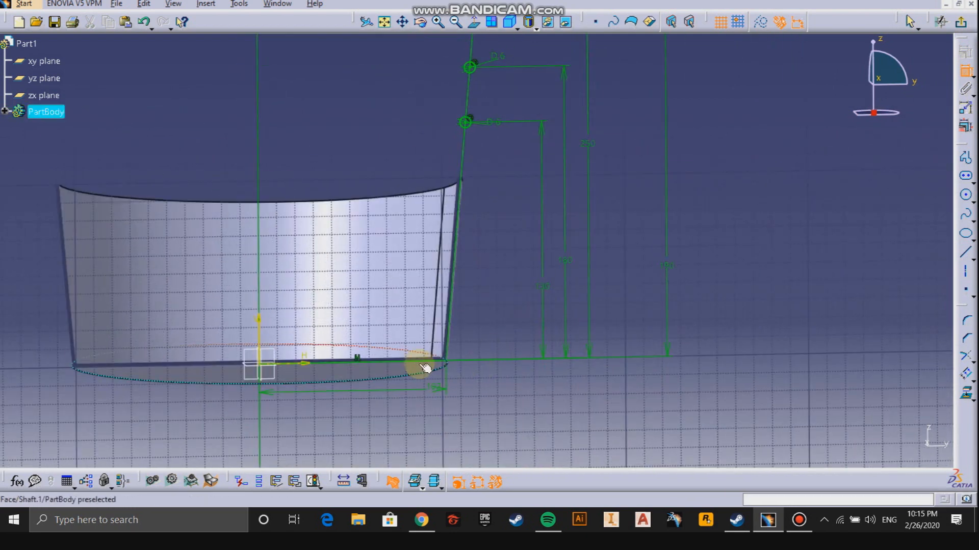
click(422, 362)
double_click(631, 254)
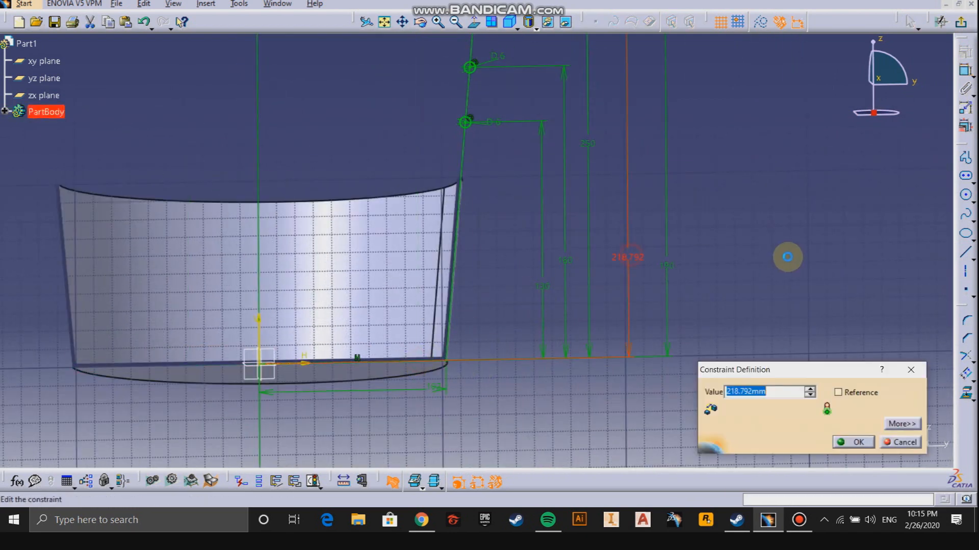
text(220)
key(Return)
Add a diameter dimension to the fourth circle on the slanted construction line.
mouse_move(299, 190)
middle_down()
mouse_move(315, 222)
mouse_move(336, 458)
middle_up()
mouse_move(476, 316)
middle_down()
mouse_move(543, 205)
mouse_move(536, 203)
middle_up()
click(966, 74)
click(497, 220)
click(525, 193)
click(612, 174)
Add a fifth circle copy and make its centre coincident with the construction line's upper endpoint.
middle_drag(579, 241, 570, 247)
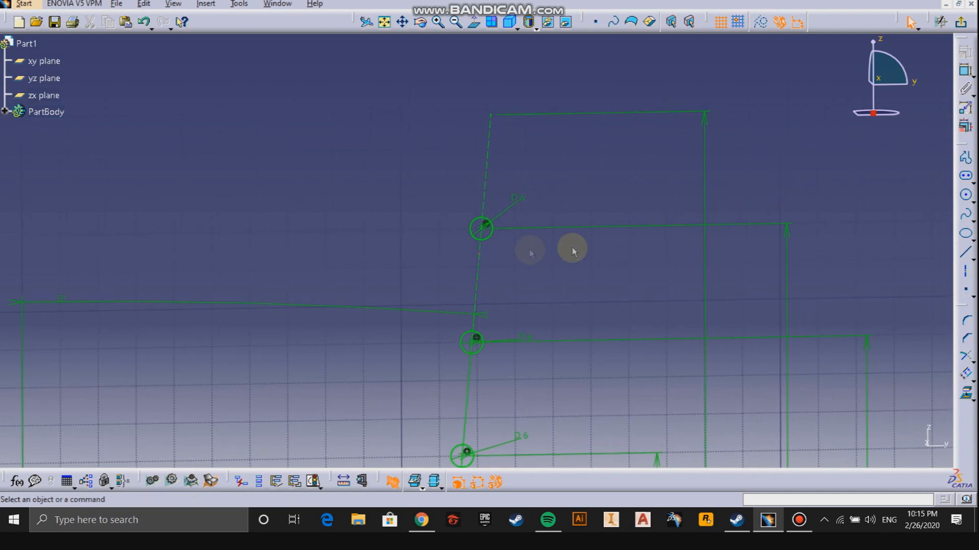
click(459, 116)
click(492, 114)
click(965, 56)
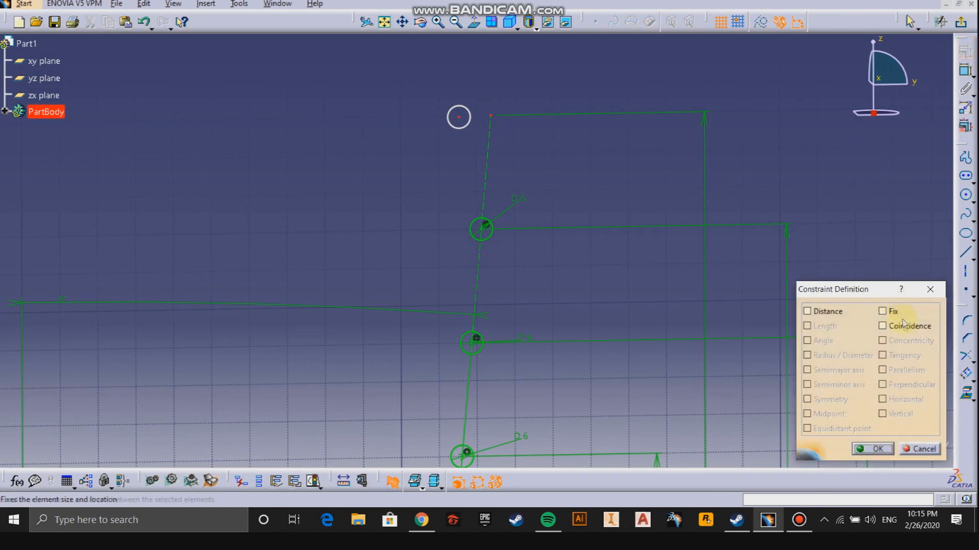
click(860, 452)
click(609, 212)
Exit the sketch and revolve its five circles 360 degrees about the Z axis with the Shaft tool.
mouse_move(519, 204)
middle_down()
mouse_move(503, 187)
mouse_move(504, 132)
middle_up()
middle_drag(504, 132, 525, 257)
mouse_move(572, 188)
middle_down()
mouse_move(618, 380)
mouse_move(495, 257)
mouse_move(404, 323)
mouse_move(581, 258)
middle_up()
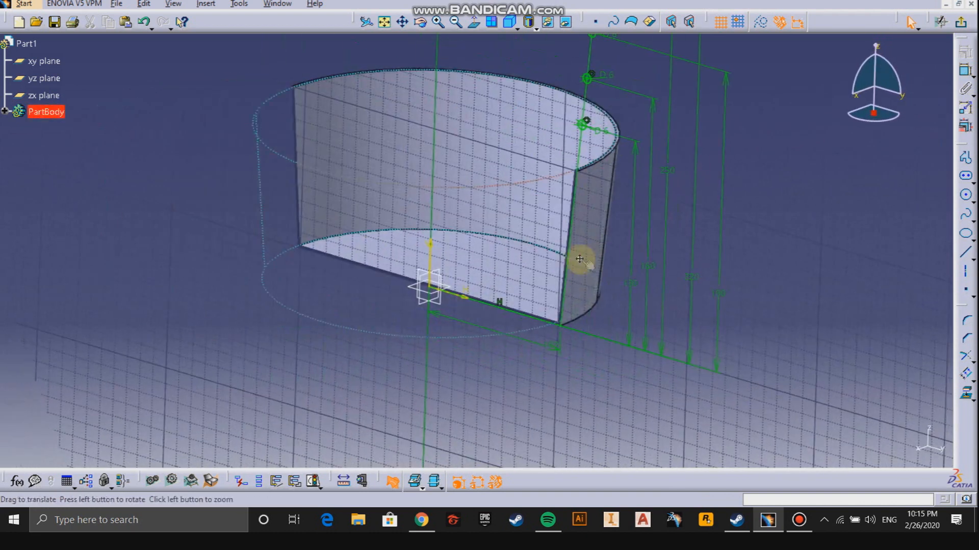
mouse_move(563, 270)
middle_down()
mouse_move(526, 308)
mouse_move(612, 373)
mouse_move(605, 261)
middle_up()
click(715, 287)
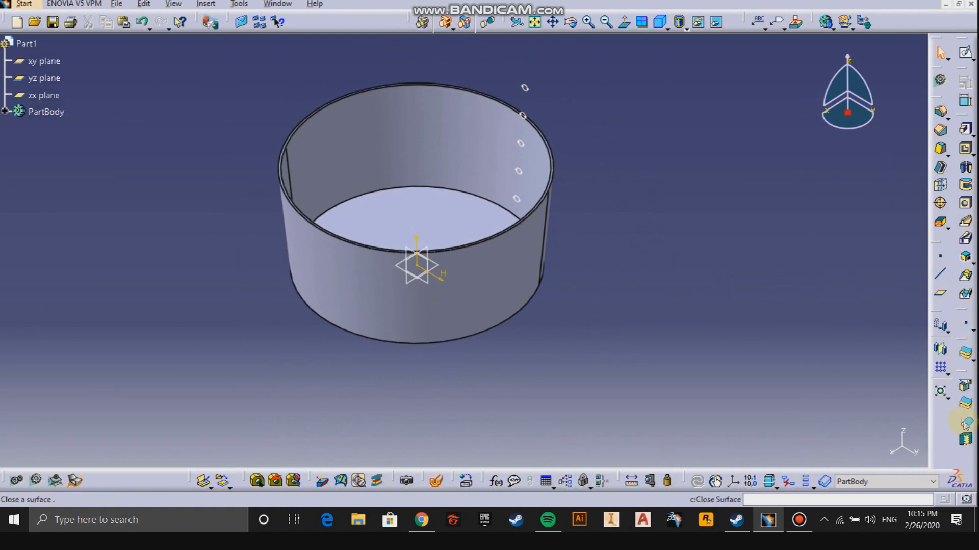
click(965, 169)
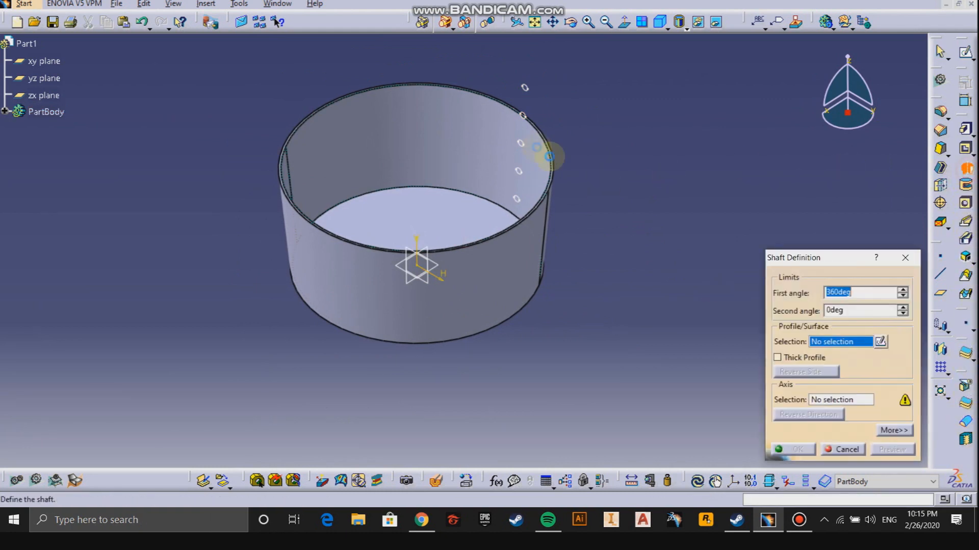
click(526, 87)
right_click(841, 399)
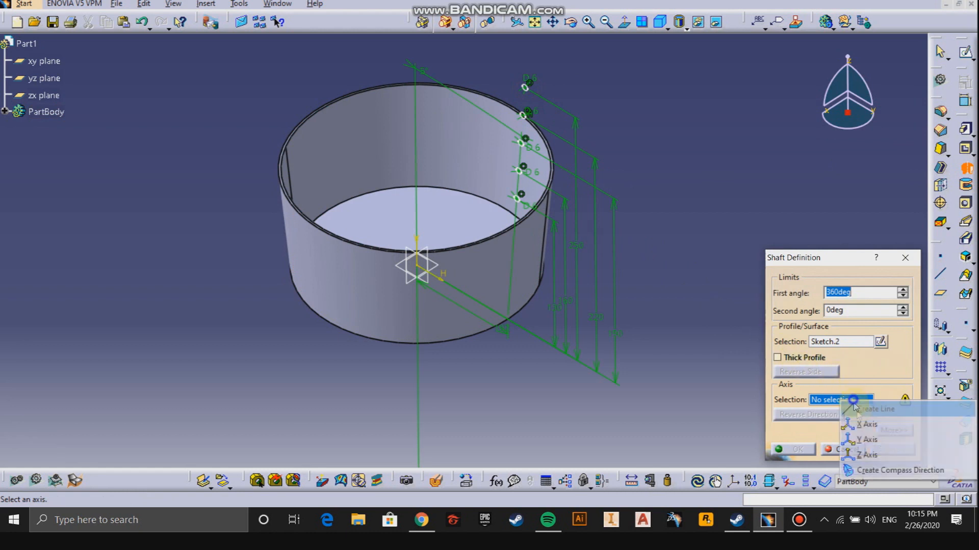
click(879, 452)
click(798, 449)
Start a new sketch on the yz plane and cut the part display by the sketch plane.
middle_drag(459, 357, 437, 371)
click(477, 356)
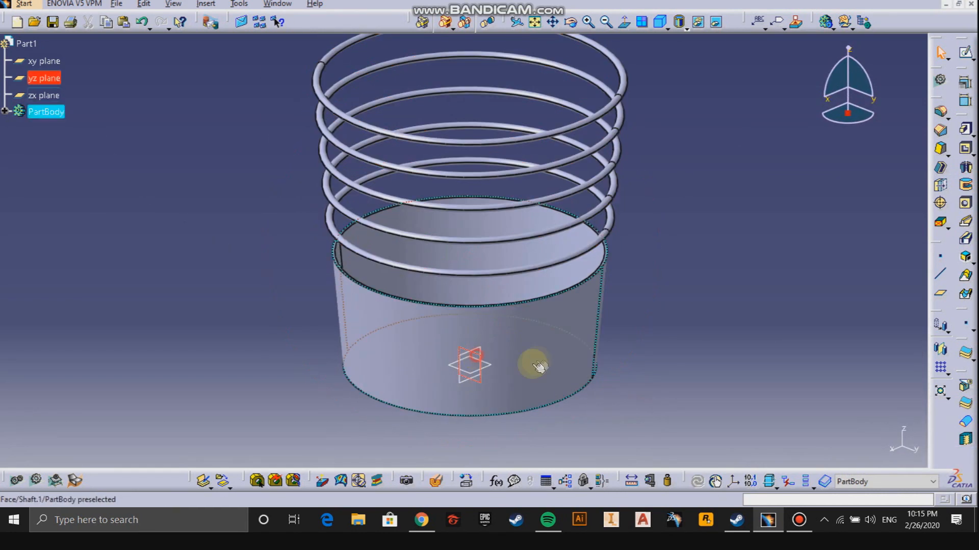
middle_drag(523, 366, 596, 322)
click(963, 54)
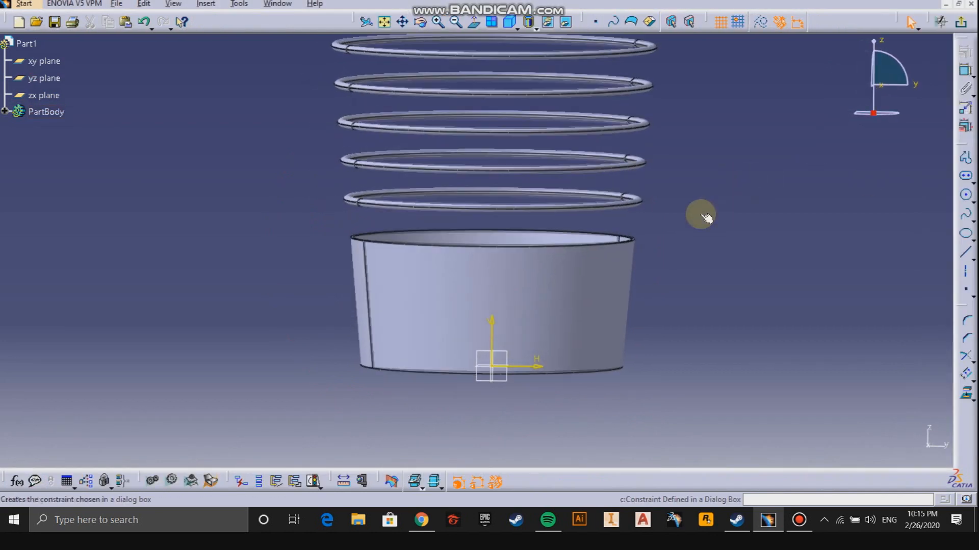
click(395, 483)
middle_drag(702, 221, 629, 290)
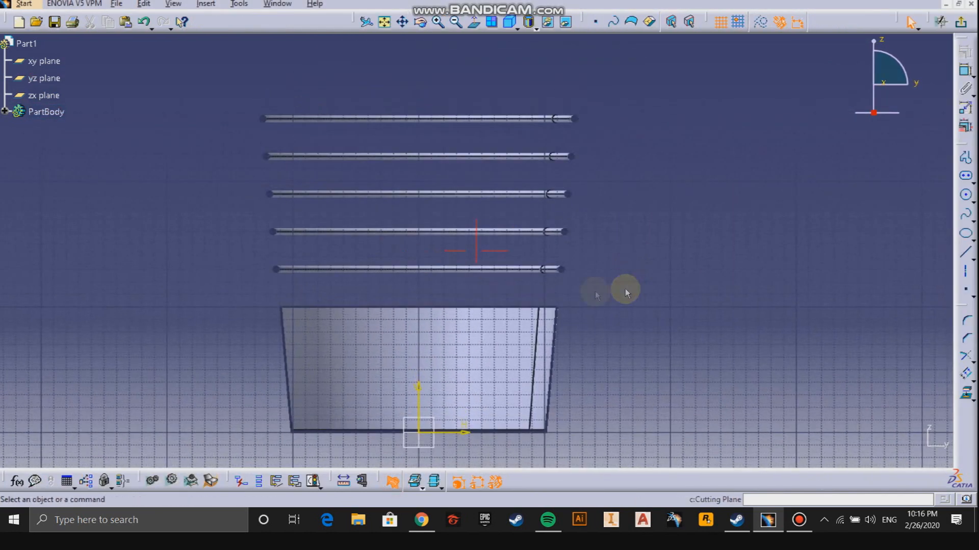
Sketch a profile with a horizontal line about 122 mm long from the origin, continued by a slanted line rising beside the rings.
middle_drag(616, 337, 582, 268)
click(967, 254)
click(962, 159)
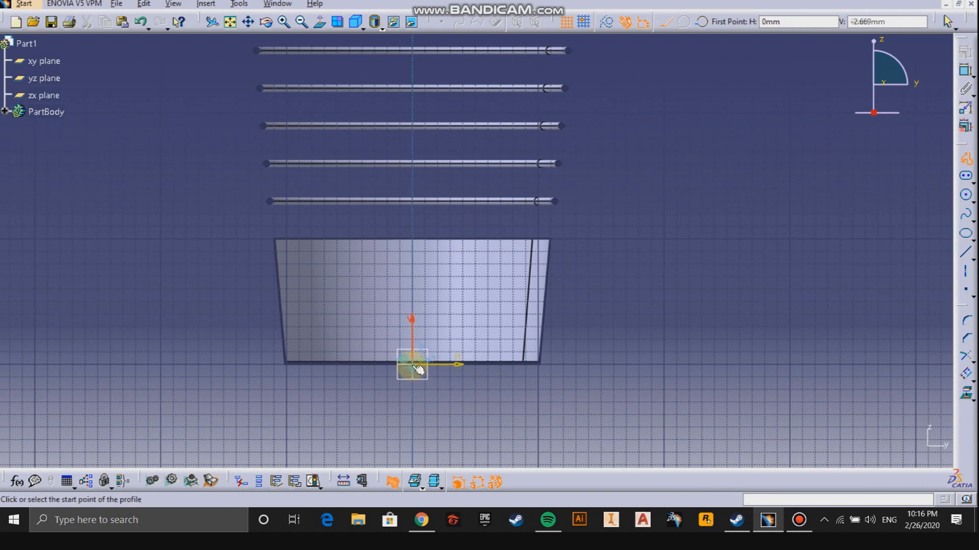
click(566, 364)
middle_drag(610, 250, 585, 381)
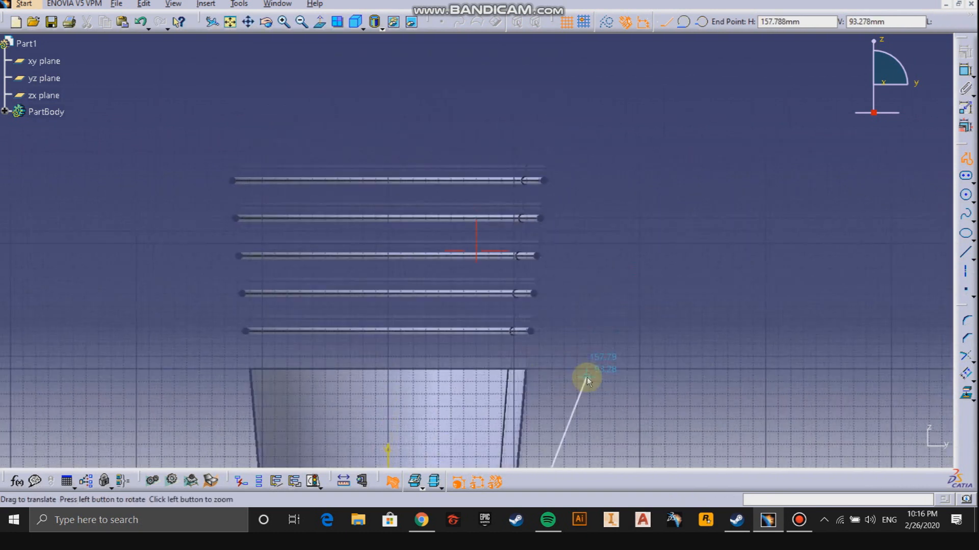
double_click(595, 83)
middle_drag(608, 291, 620, 195)
click(627, 201)
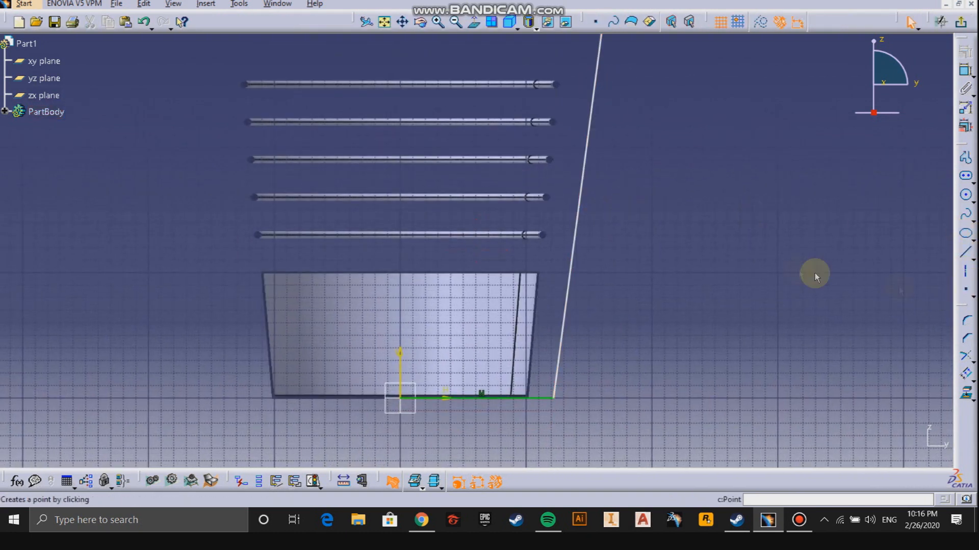
Dimension the horizontal profile line's length and set it to 102 mm.
middle_drag(815, 275, 867, 154)
click(551, 277)
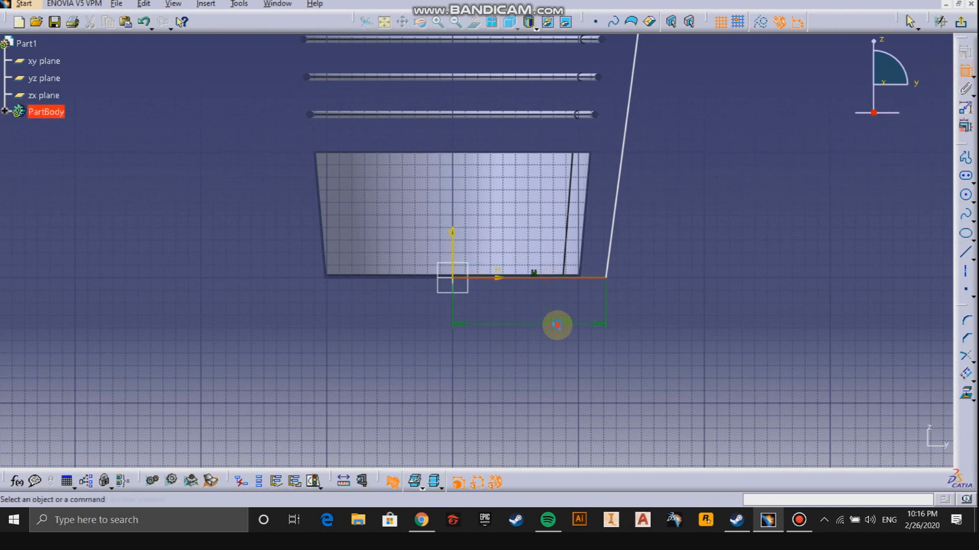
double_click(559, 321)
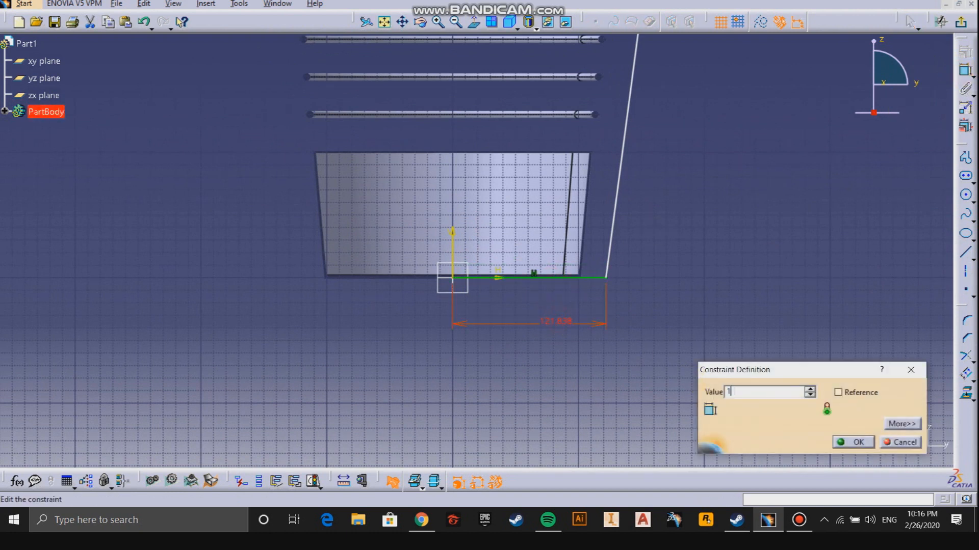
text(100)
key(Return)
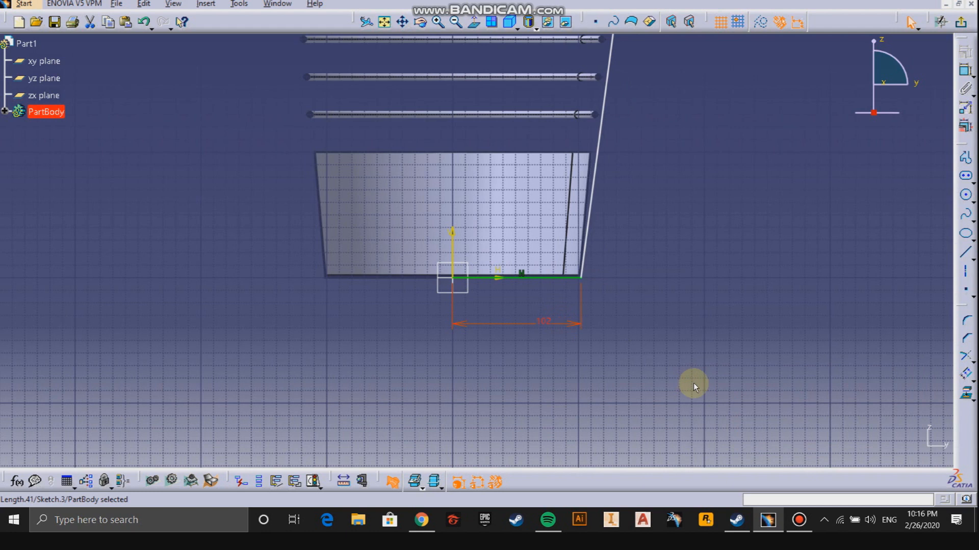
click(681, 248)
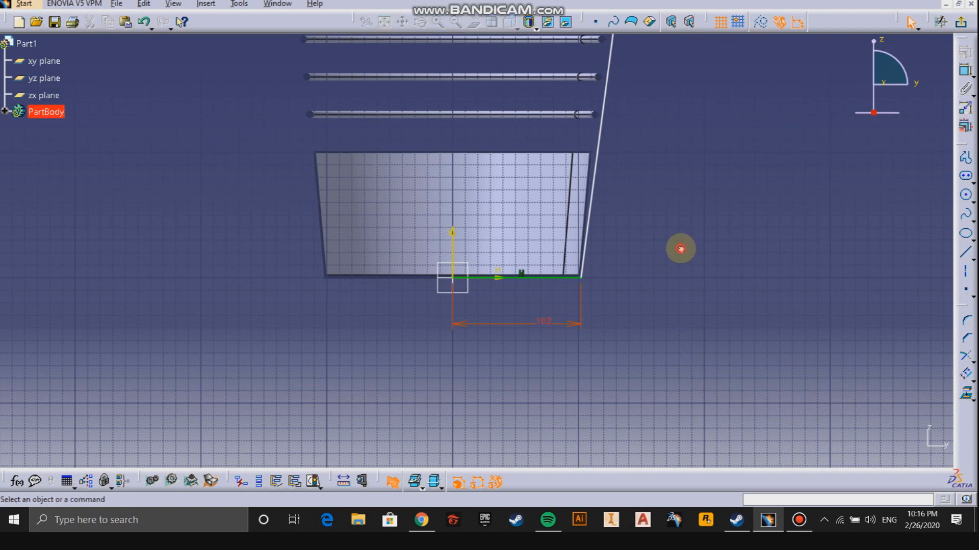
Set the length of the horizontal profile line from the origin to 100 mm.
double_click(549, 321)
text(100)
key(Return)
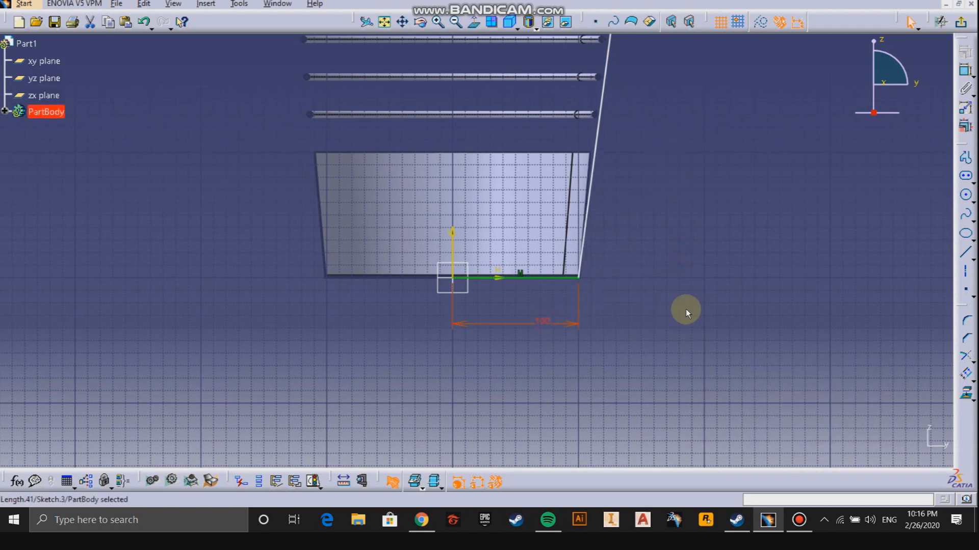
Dimension the angle between the vertical axis and the slanted profile line and set it to 5 degrees.
middle_drag(643, 145, 588, 392)
click(967, 73)
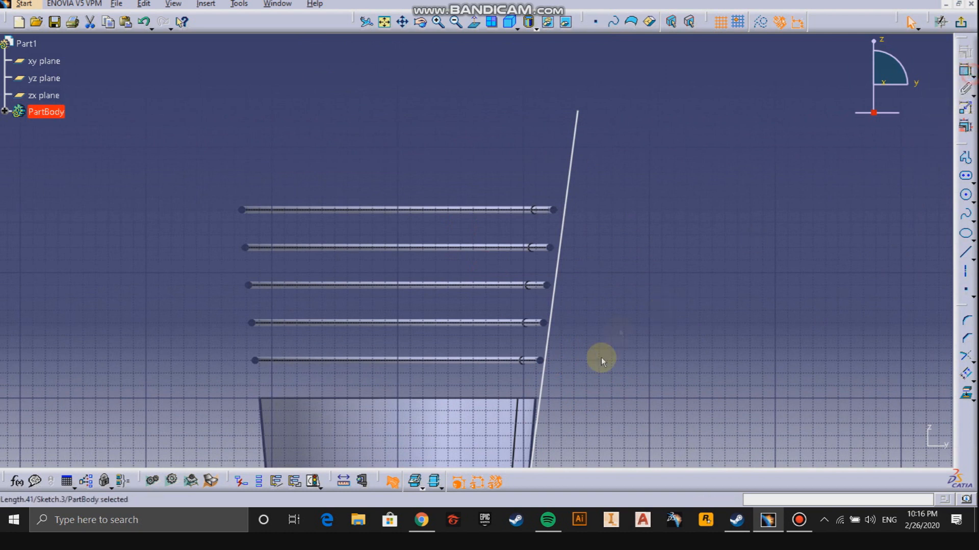
middle_drag(490, 386, 551, 280)
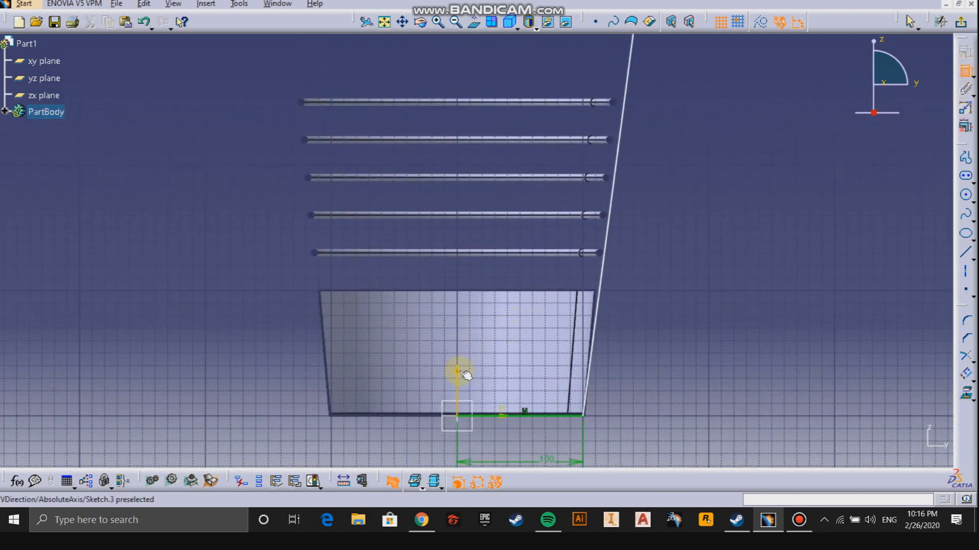
click(600, 280)
click(550, 78)
double_click(549, 75)
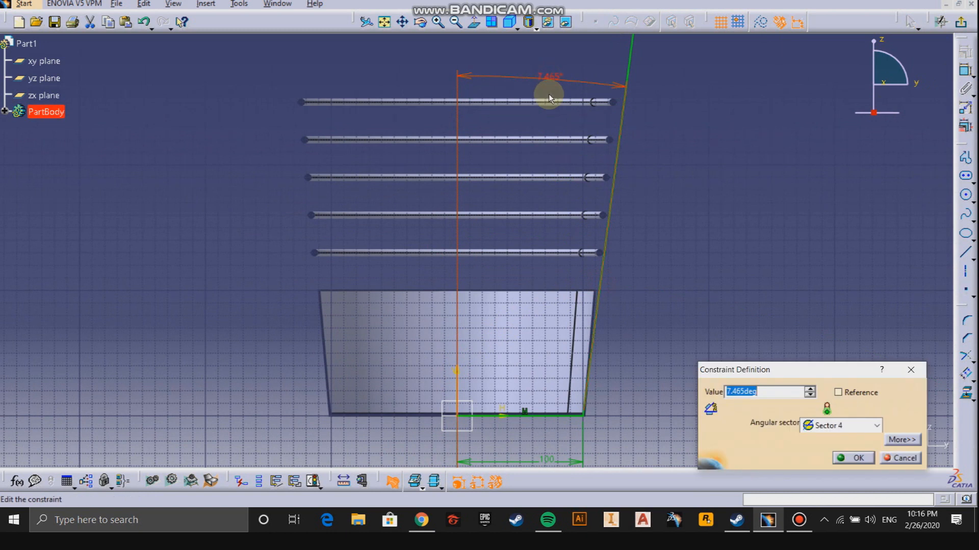
text(5)
key(Return)
middle_drag(617, 130, 573, 217)
click(704, 178)
Dimension the height of the slanted line's upper end above the horizontal base line and set it to 300 mm.
click(963, 69)
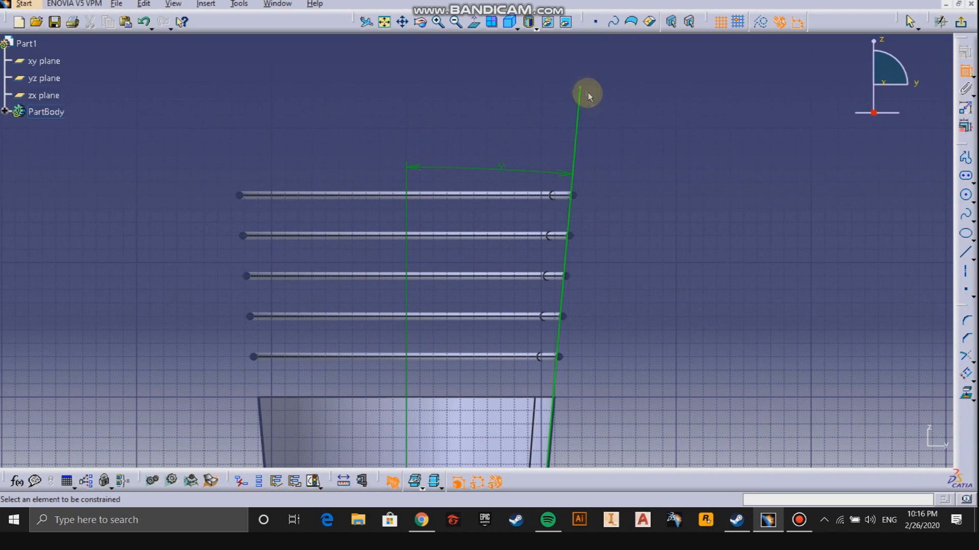
middle_drag(627, 314, 622, 132)
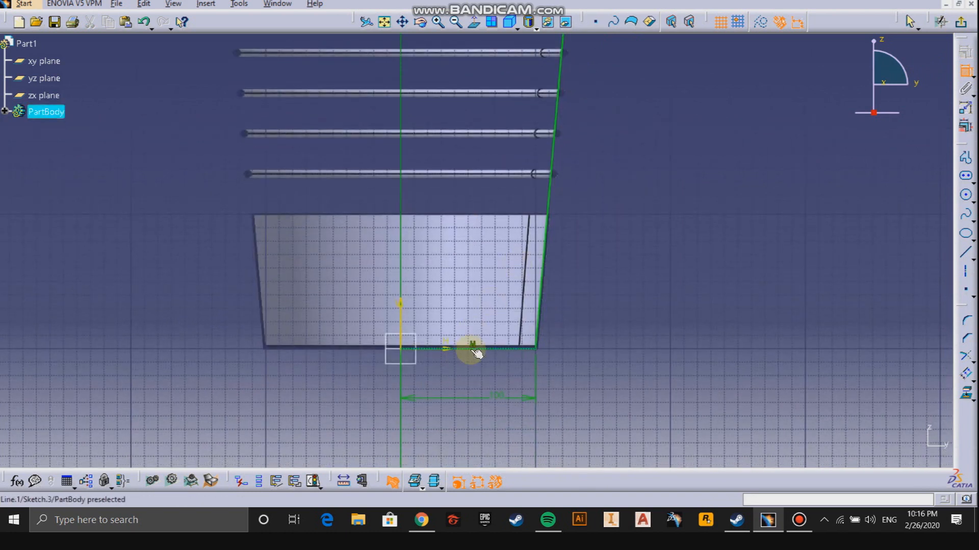
click(477, 352)
double_click(660, 285)
text(300)
key(Return)
Sketch a horizontal line about 27 mm long outward from the slanted line's upper end, continued by a vertical line about 8 mm down.
middle_drag(662, 236, 616, 420)
mouse_move(591, 260)
middle_down()
mouse_move(585, 342)
mouse_move(656, 297)
middle_up()
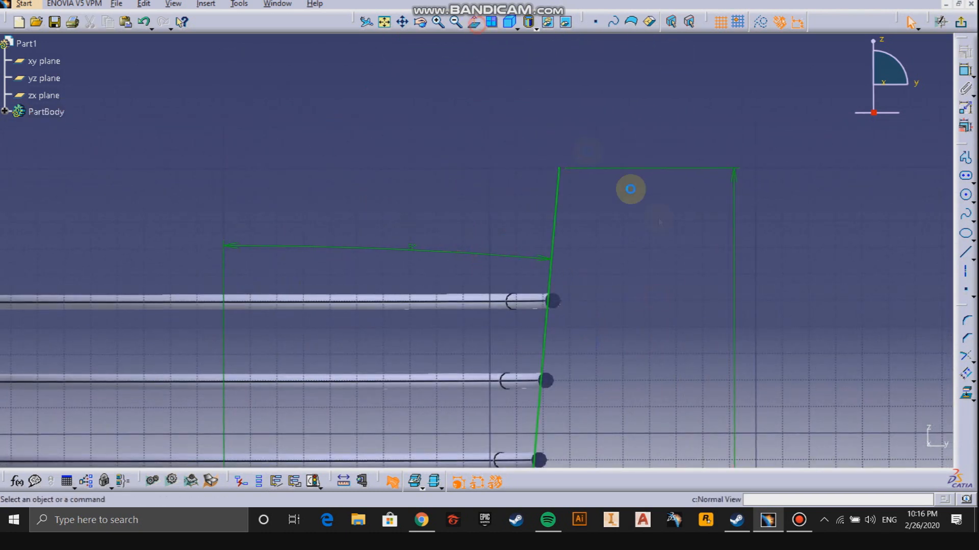
click(966, 159)
middle_drag(581, 256, 542, 321)
middle_drag(542, 321, 530, 229)
middle_drag(565, 245, 414, 140)
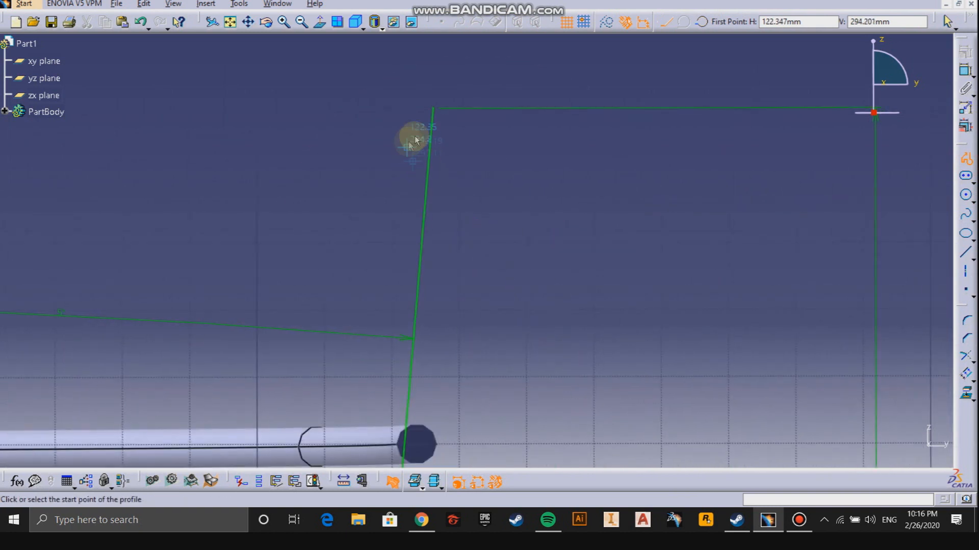
click(431, 106)
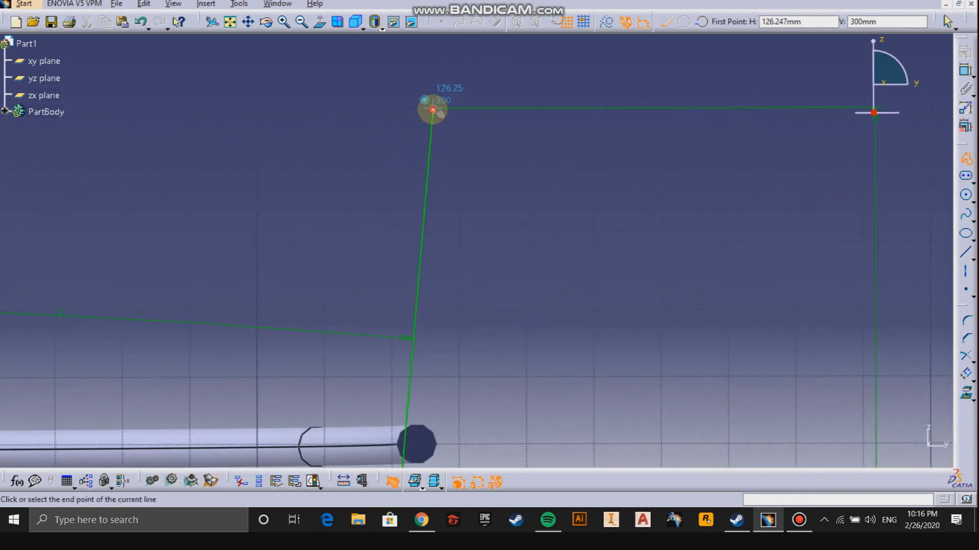
click(618, 108)
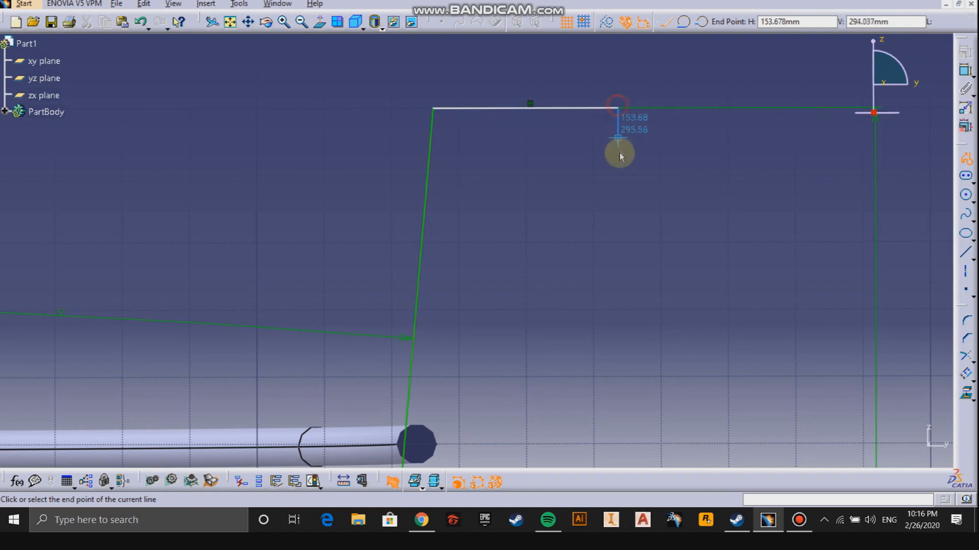
click(618, 165)
key(Escape)
Offset the short vertical line about 3.3 mm inward, towards the slanted line.
click(965, 374)
click(618, 143)
middle_drag(595, 144, 591, 106)
click(654, 122)
middle_drag(650, 187, 636, 260)
Offset the upper horizontal line about 5.3 mm downward and add an offset copy of the slanted line on its outer side.
click(965, 375)
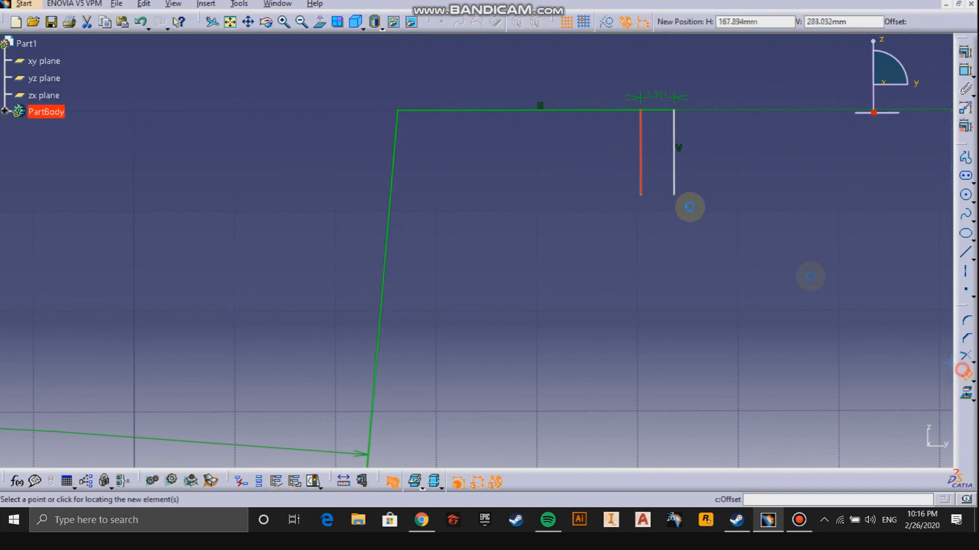
key(Escape)
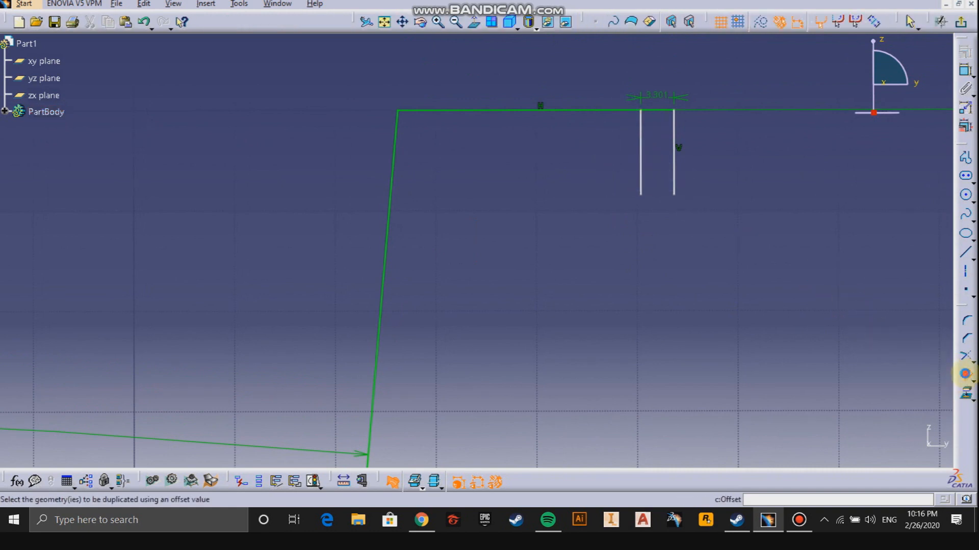
click(585, 110)
click(392, 224)
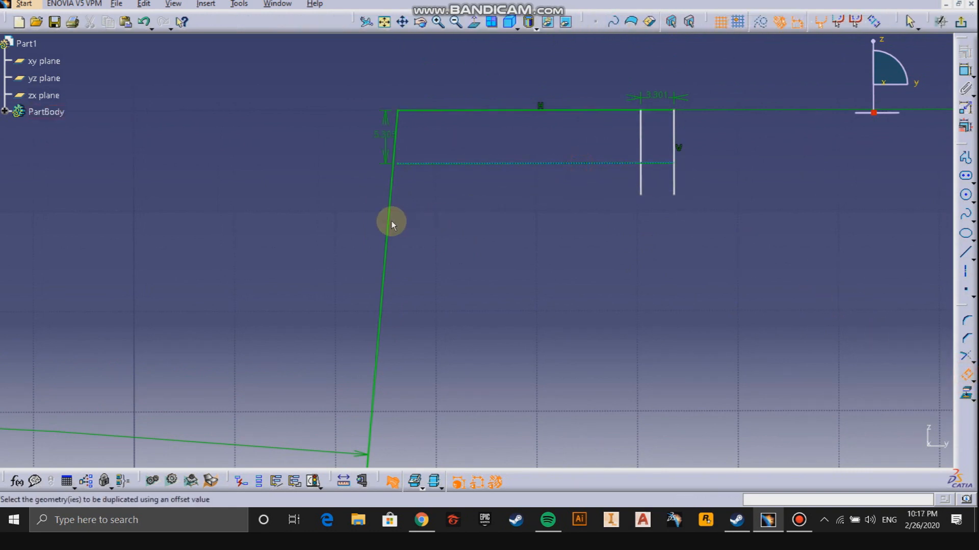
click(389, 221)
click(445, 232)
Set the offset distances of the upper horizontal line and the short vertical line to 2 mm each.
mouse_move(486, 253)
middle_down()
mouse_move(485, 197)
mouse_move(492, 291)
mouse_move(500, 255)
middle_up()
right_click(486, 188)
right_click(500, 256)
middle_drag(500, 255, 499, 125)
middle_drag(499, 124, 533, 292)
middle_drag(600, 255, 609, 300)
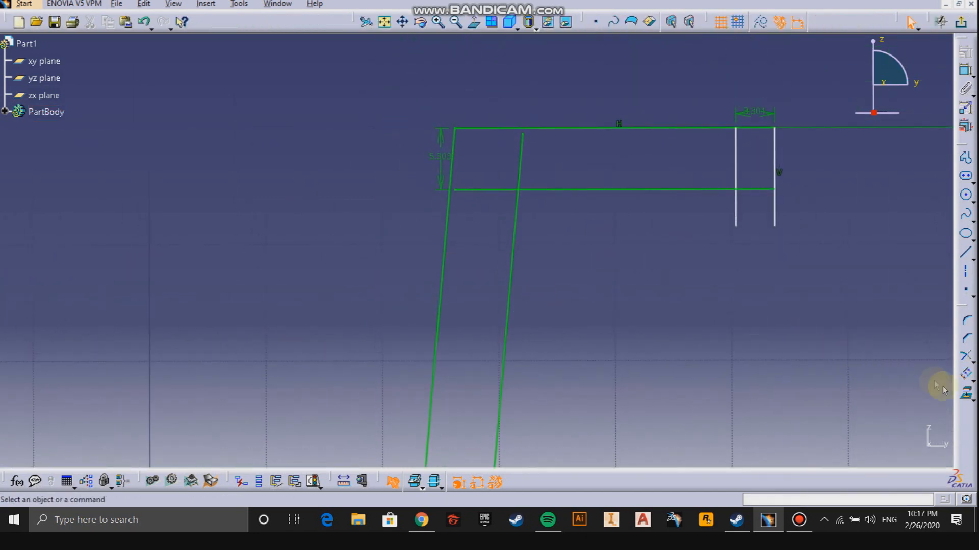
click(965, 71)
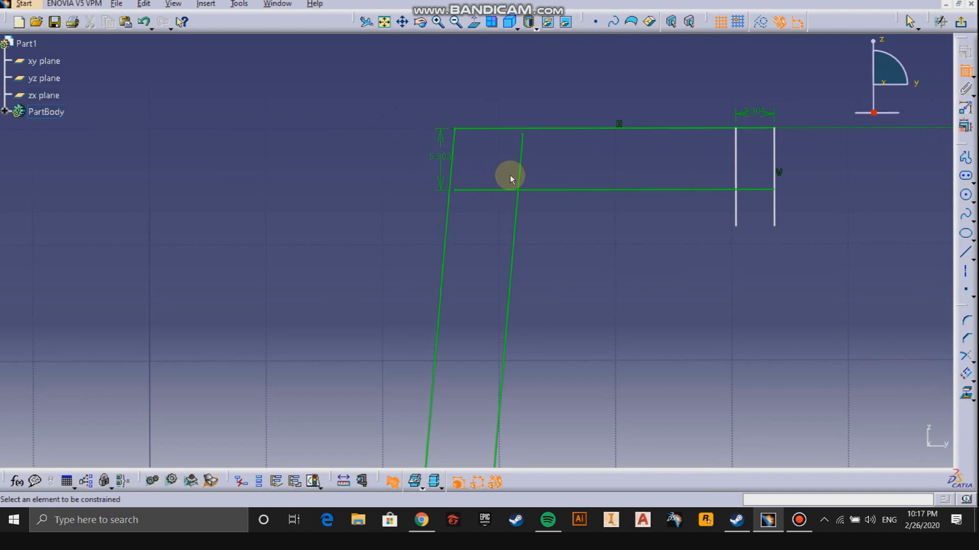
double_click(440, 156)
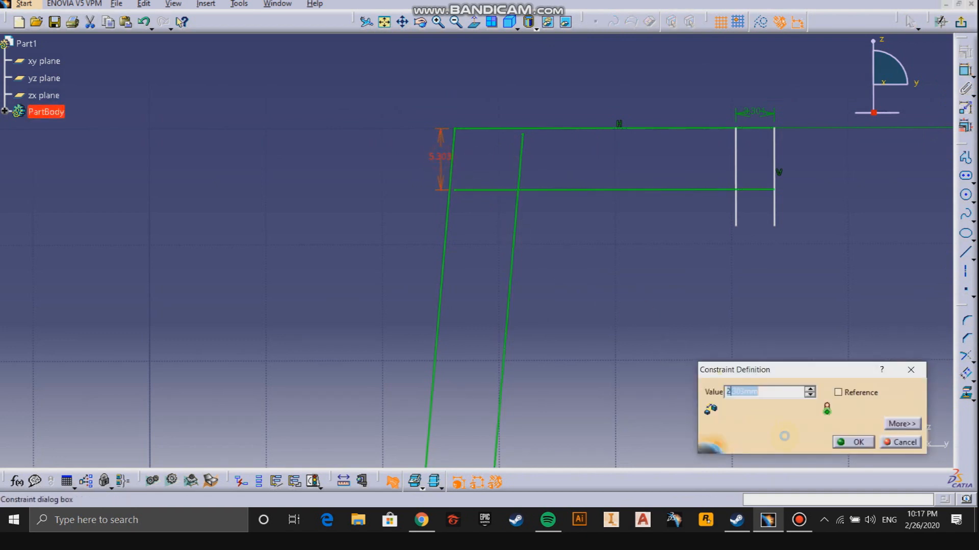
click(846, 442)
double_click(761, 113)
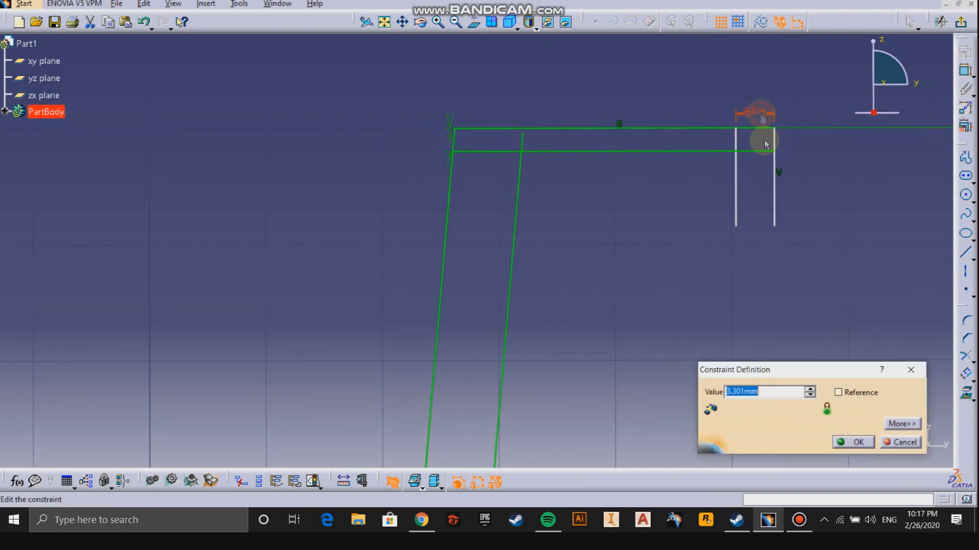
click(853, 442)
Set the offset distance between the two slanted lines to 2 mm.
mouse_move(511, 249)
middle_down()
mouse_move(503, 345)
mouse_move(496, 103)
mouse_move(483, 367)
mouse_move(500, 163)
mouse_move(497, 285)
middle_up()
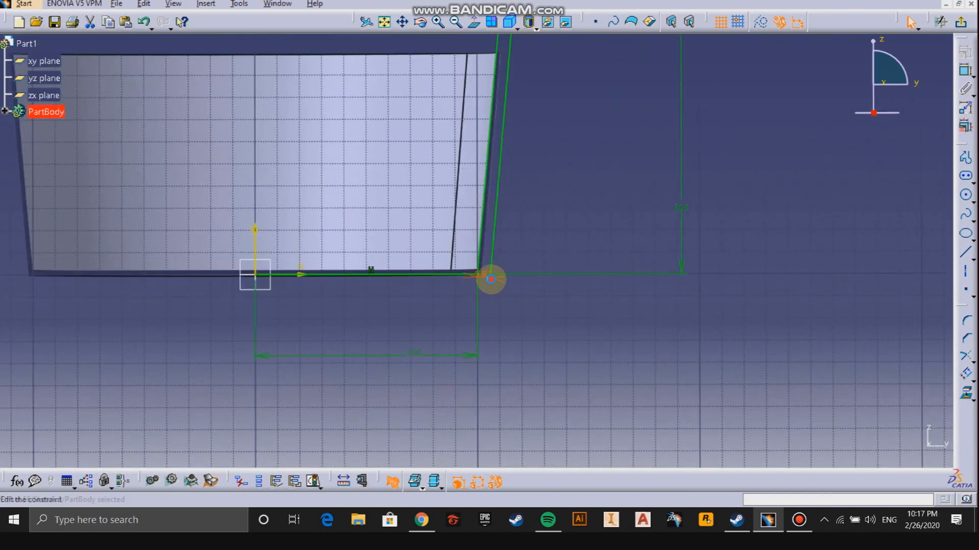
double_click(491, 278)
text(2)
click(850, 443)
Trim the lower horizontal offset line to corners with the inner vertical line and the outer slanted line.
mouse_move(588, 159)
middle_down()
mouse_move(551, 316)
mouse_move(537, 273)
mouse_move(509, 278)
mouse_move(496, 308)
mouse_move(484, 228)
middle_up()
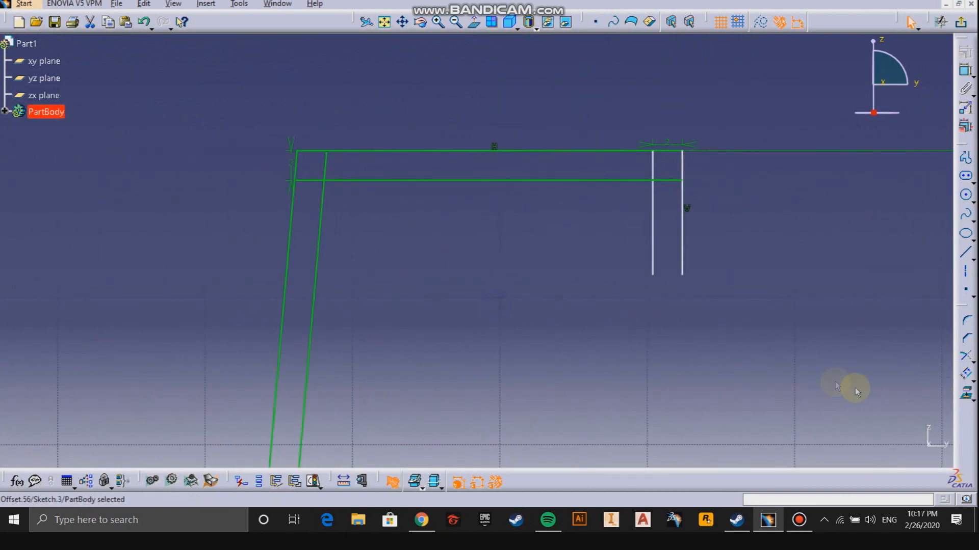
click(965, 373)
click(651, 192)
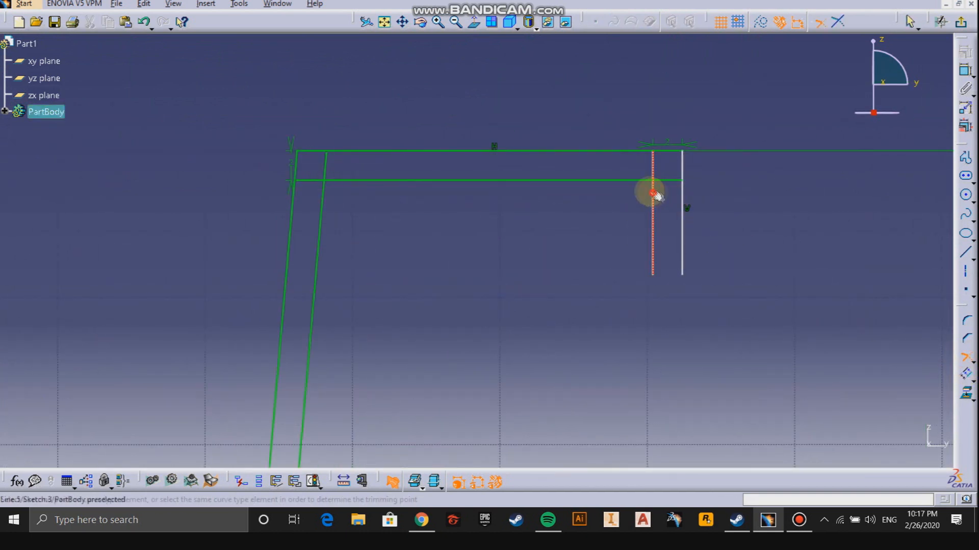
click(633, 181)
middle_drag(351, 225, 392, 231)
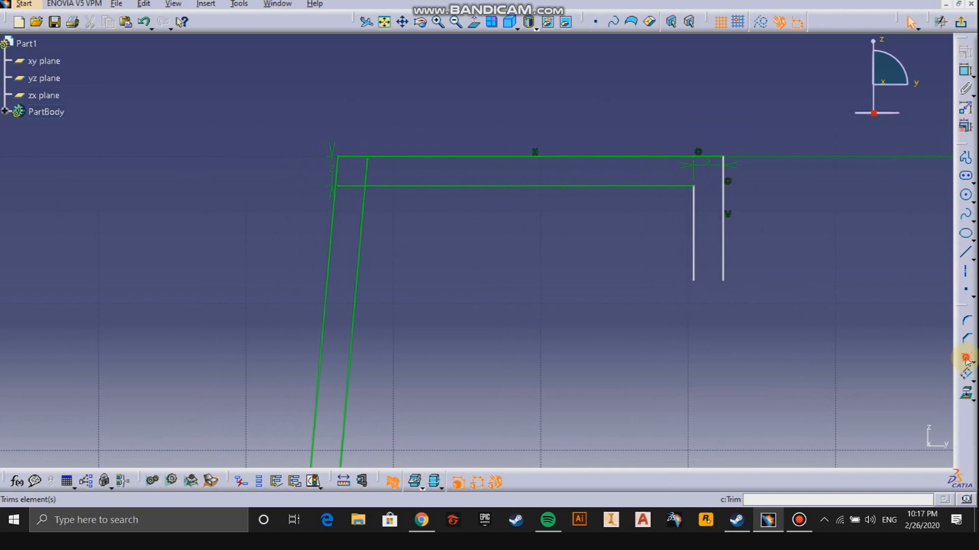
click(365, 206)
click(390, 187)
Close the open lower end of the lip with a short horizontal line between the two vertical lines.
middle_drag(527, 290, 381, 203)
click(966, 255)
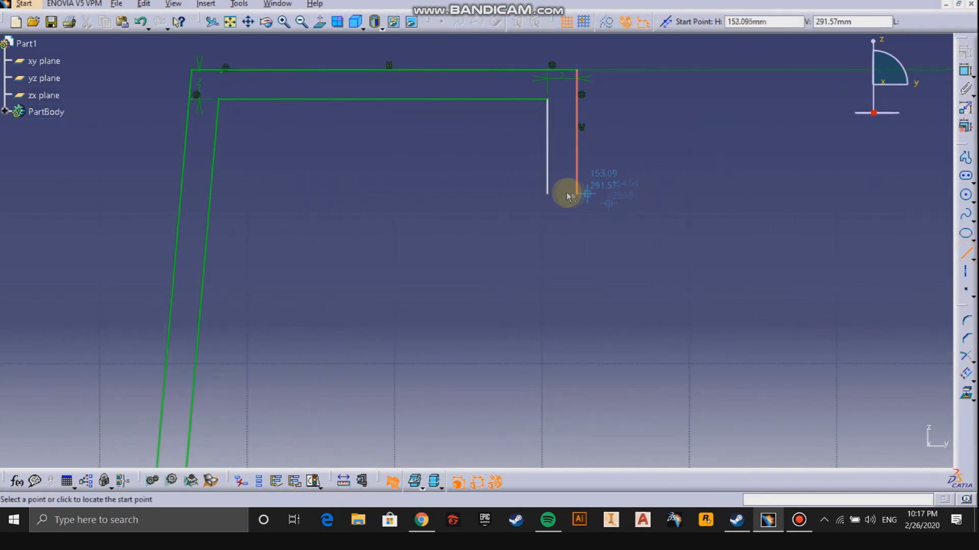
click(548, 196)
click(578, 194)
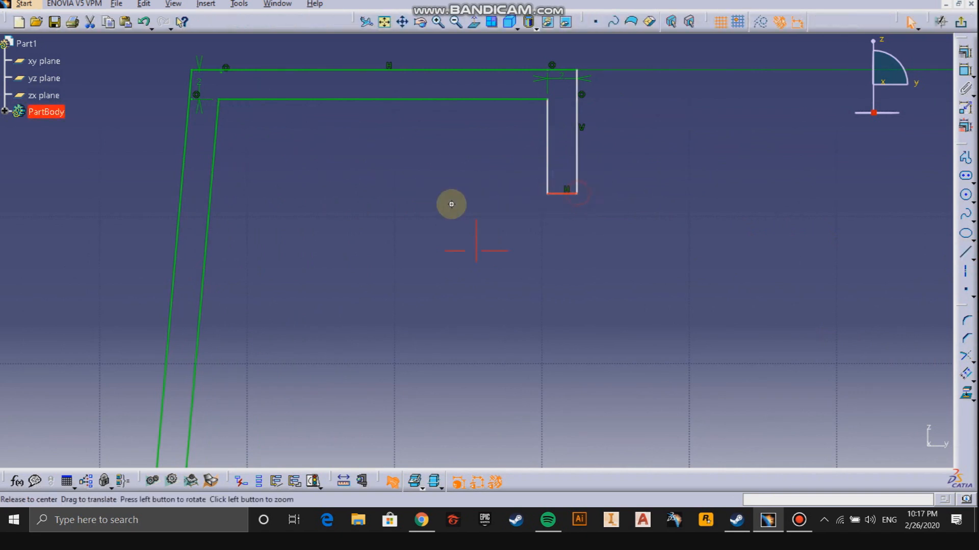
click(591, 253)
Dimension the length of the lip's outer vertical line and set it to 5 mm.
middle_drag(451, 205, 546, 285)
middle_drag(549, 247, 544, 288)
right_click(545, 288)
middle_drag(545, 288, 540, 203)
middle_drag(609, 274, 504, 256)
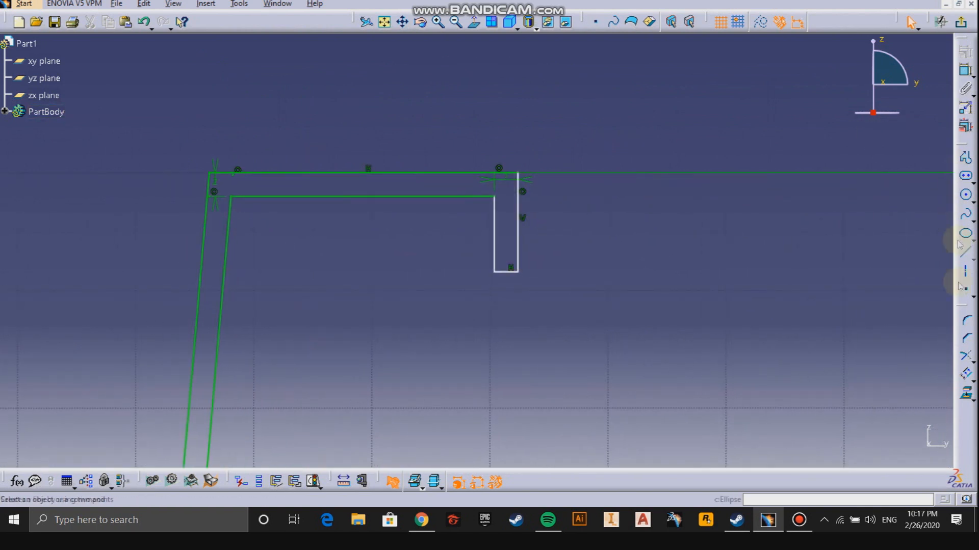
click(519, 240)
click(581, 240)
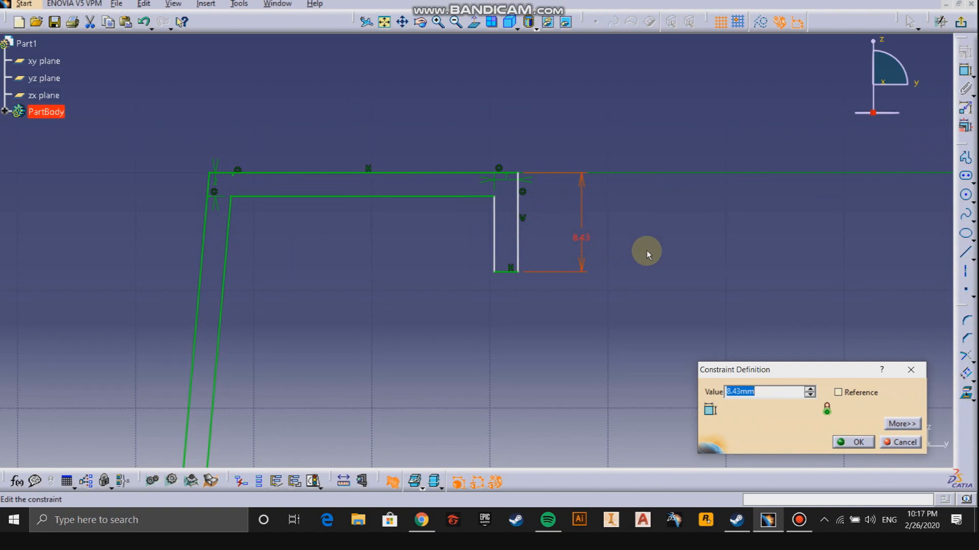
text(5)
key(Return)
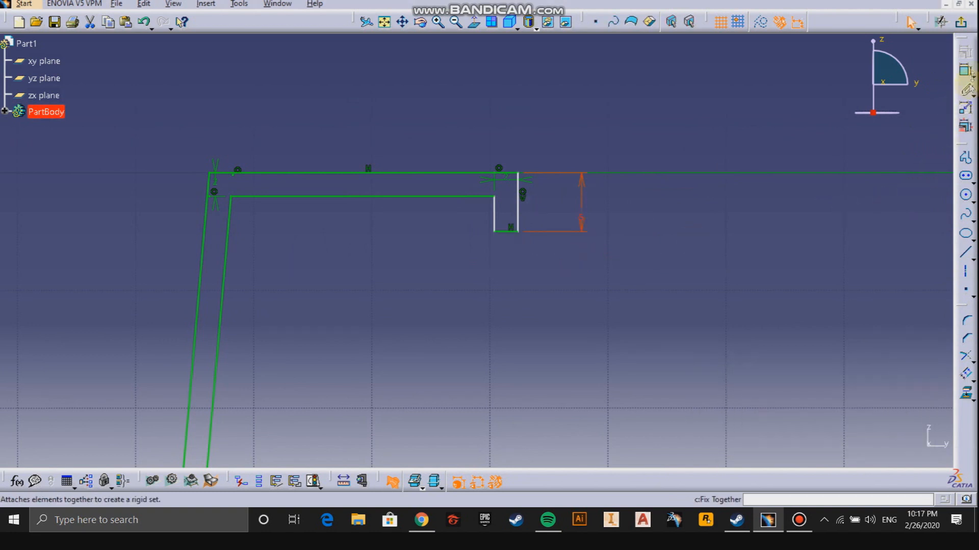
Dimension the length of the lip's upper horizontal line and set it to 10 mm.
click(388, 185)
click(397, 175)
click(394, 115)
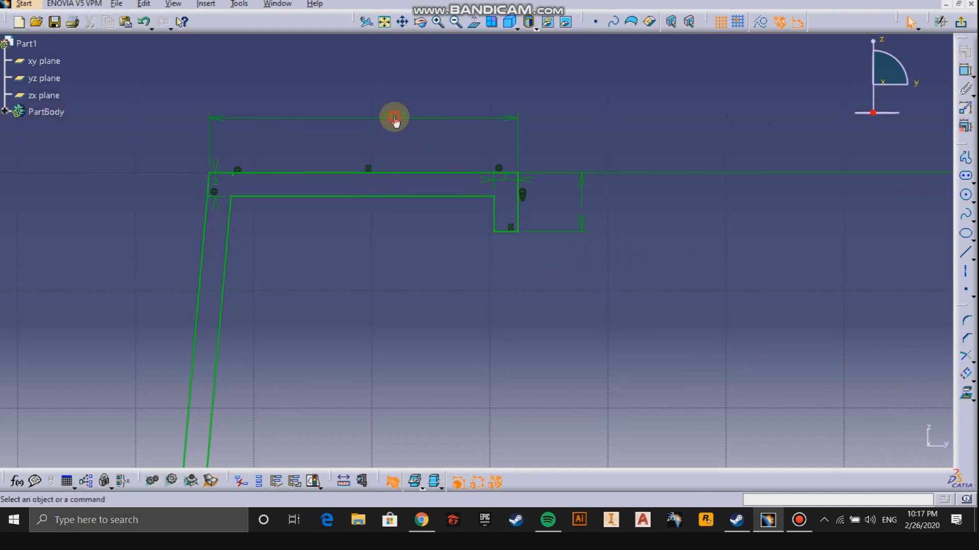
double_click(393, 113)
text(10)
key(Return)
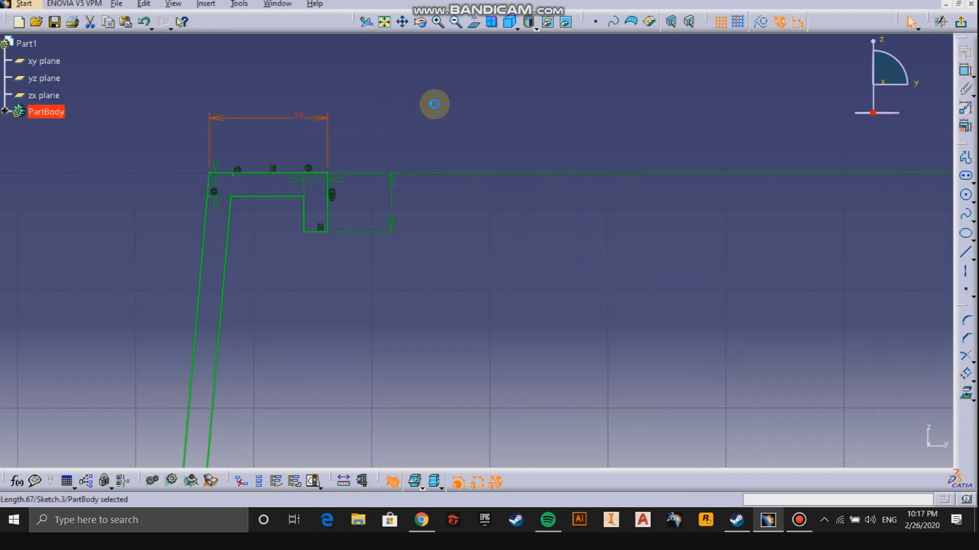
Sketch a horizontal line about 17 mm long through the centre of the topmost ring's section, crossing both slanted lines.
middle_drag(371, 298, 530, 274)
mouse_move(470, 236)
middle_down()
mouse_move(541, 181)
mouse_move(508, 234)
mouse_move(502, 299)
mouse_move(496, 184)
middle_up()
click(479, 25)
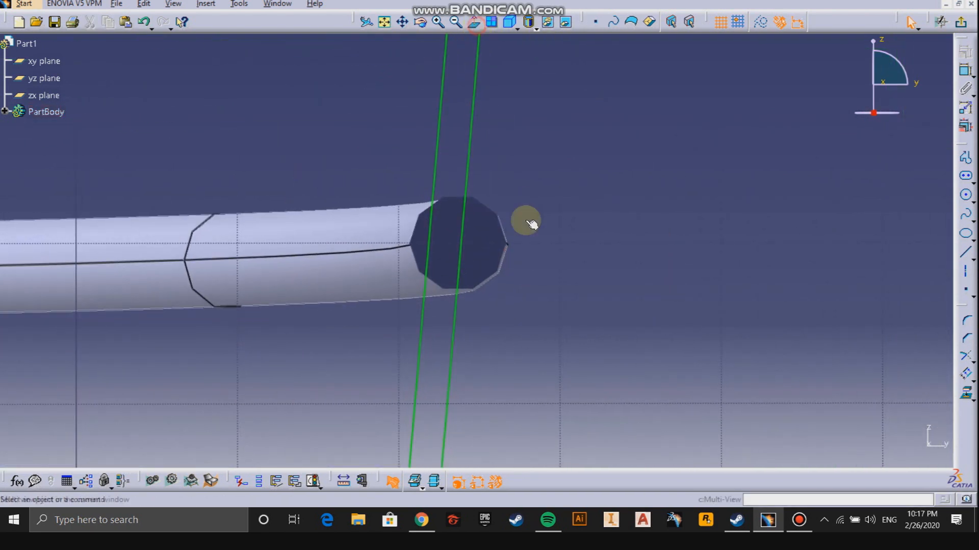
click(967, 398)
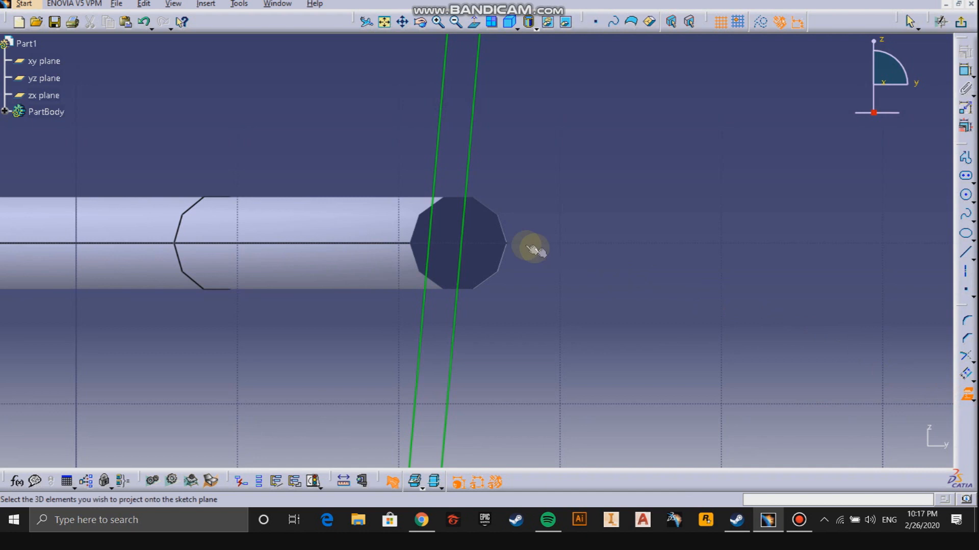
click(966, 254)
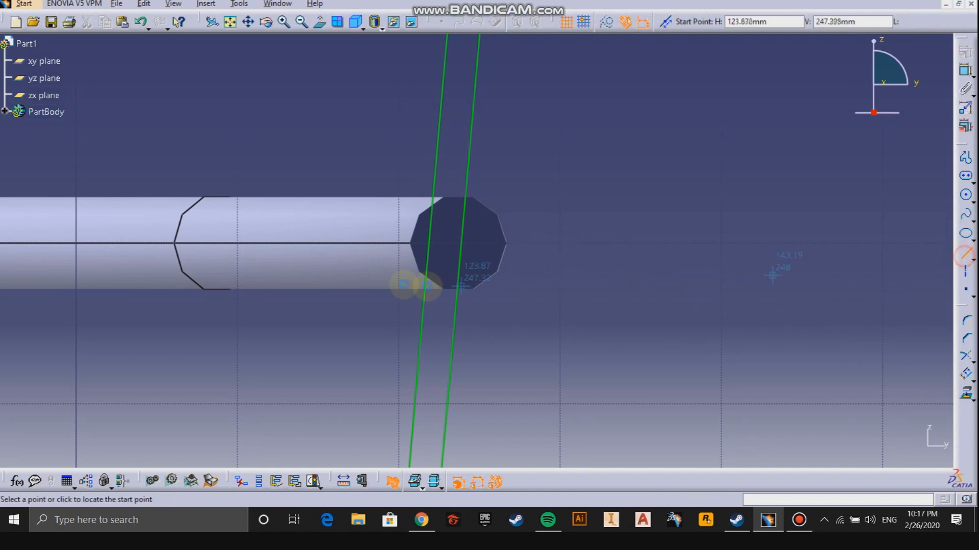
click(352, 242)
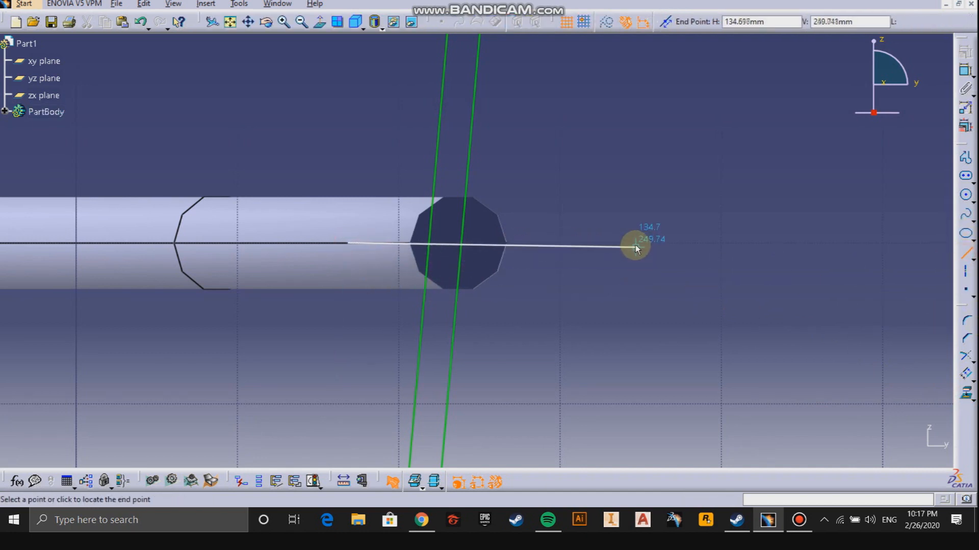
click(631, 242)
Dimension the height of the horizontal line through the topmost ring's section above the base line and edit its value.
mouse_move(609, 299)
middle_down()
mouse_move(588, 306)
mouse_move(573, 242)
middle_up()
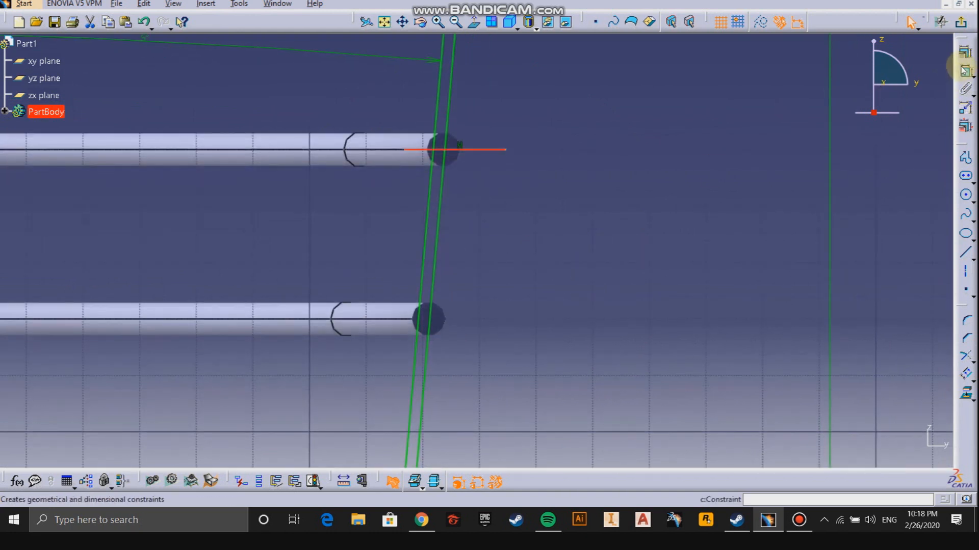
mouse_move(449, 199)
middle_down()
mouse_move(454, 349)
mouse_move(485, 405)
mouse_move(436, 308)
middle_up()
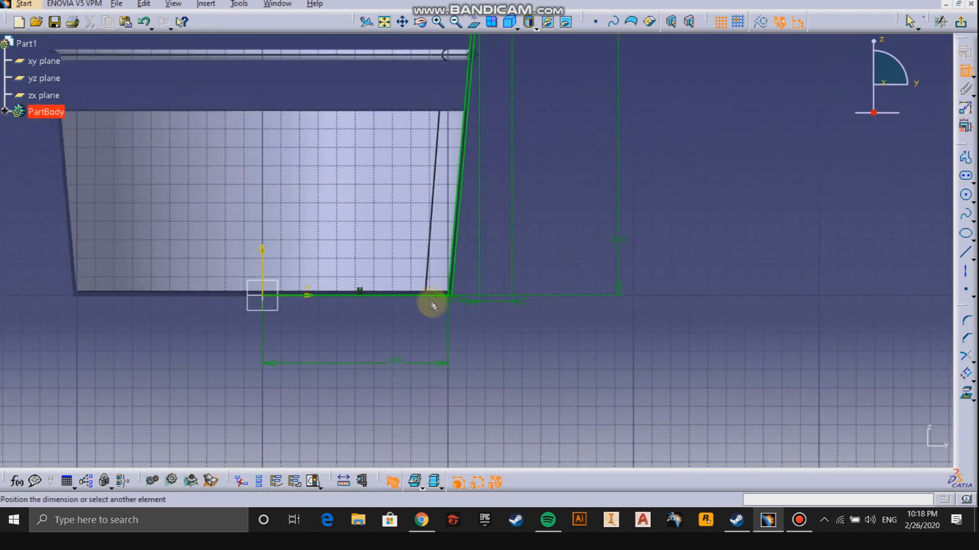
click(535, 217)
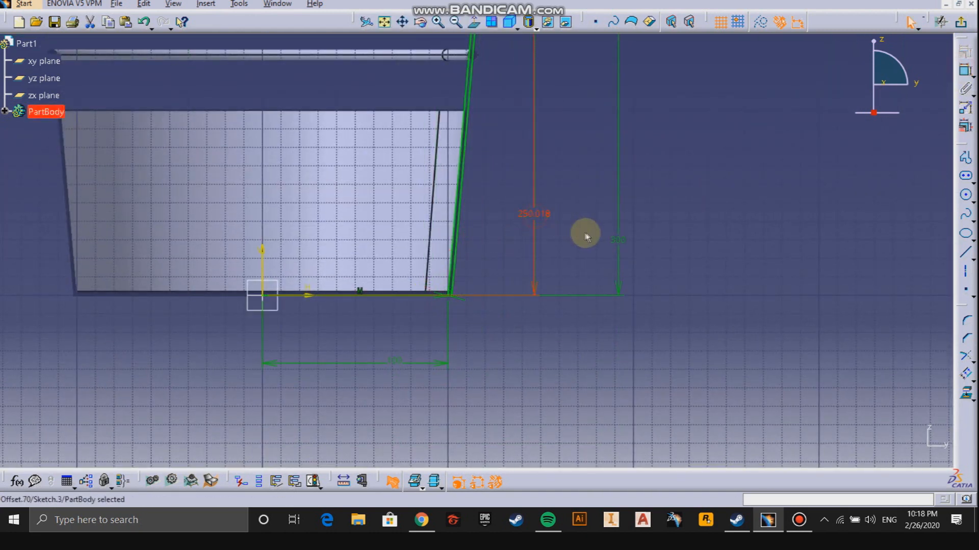
double_click(542, 214)
key(Return)
Trim the outer slanted line and the horizontal line to their intersection inside the topmost ring's section.
click(493, 271)
middle_drag(520, 197, 512, 356)
middle_drag(510, 165, 485, 358)
middle_drag(485, 358, 441, 168)
middle_drag(336, 177, 515, 380)
middle_drag(516, 380, 500, 333)
click(527, 199)
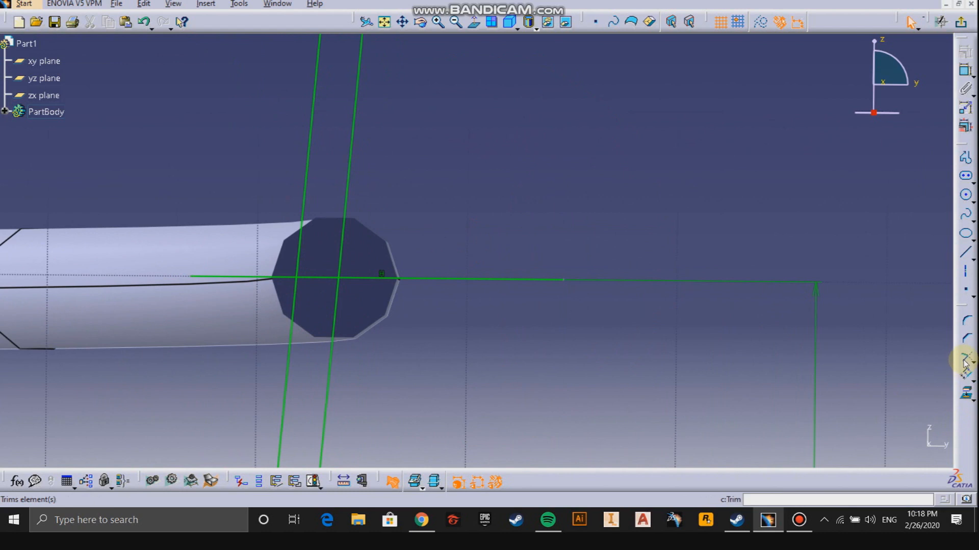
middle_drag(406, 279, 500, 305)
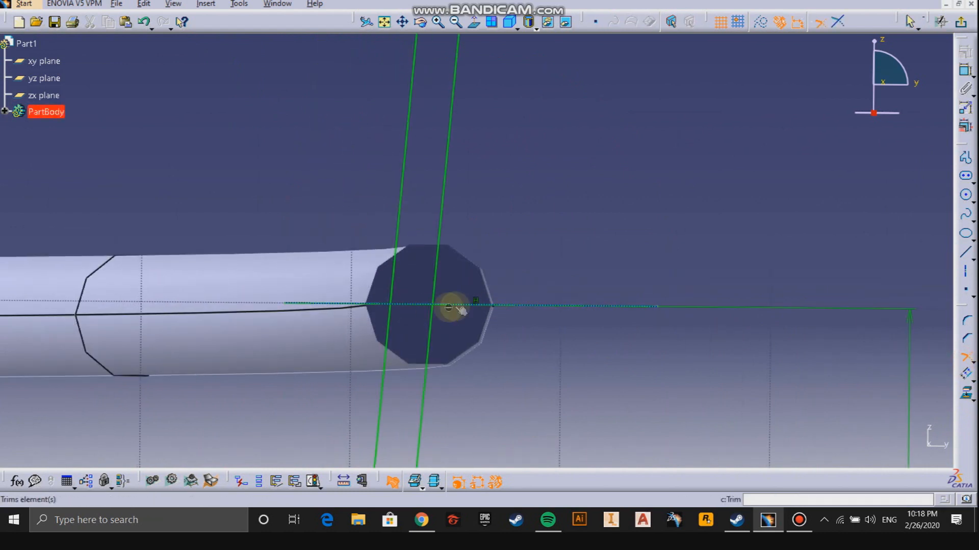
click(433, 290)
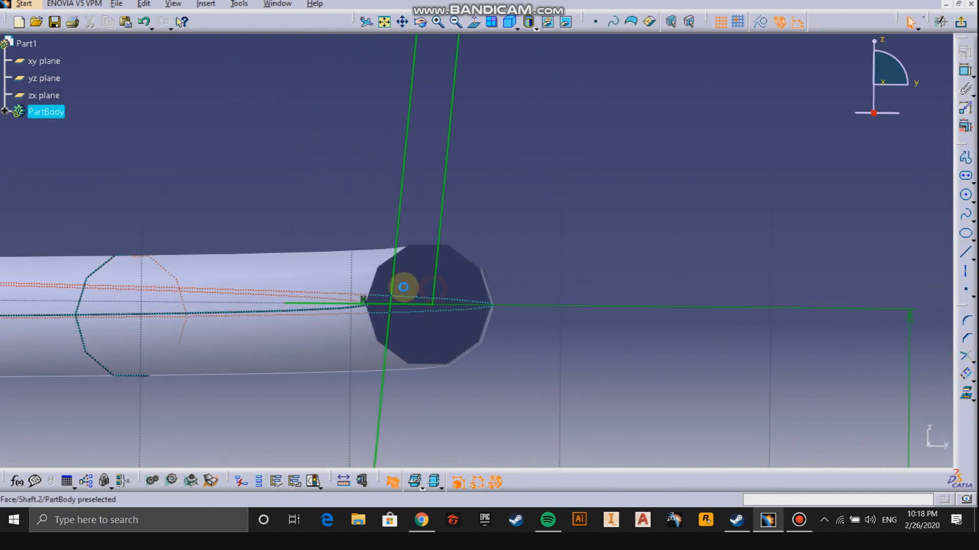
Trim the inner slanted line against the short horizontal line so the lower end of the profile is closed.
click(392, 283)
click(402, 303)
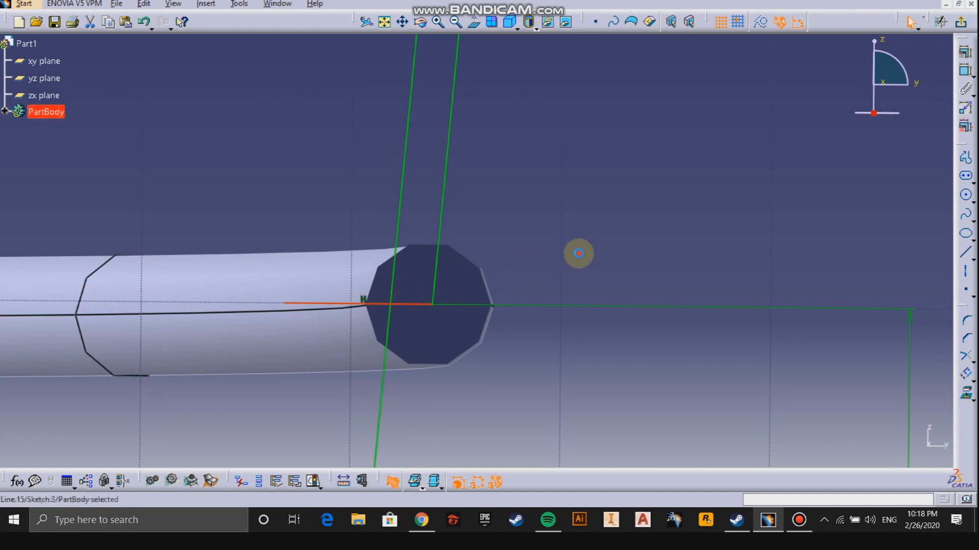
click(578, 253)
click(396, 277)
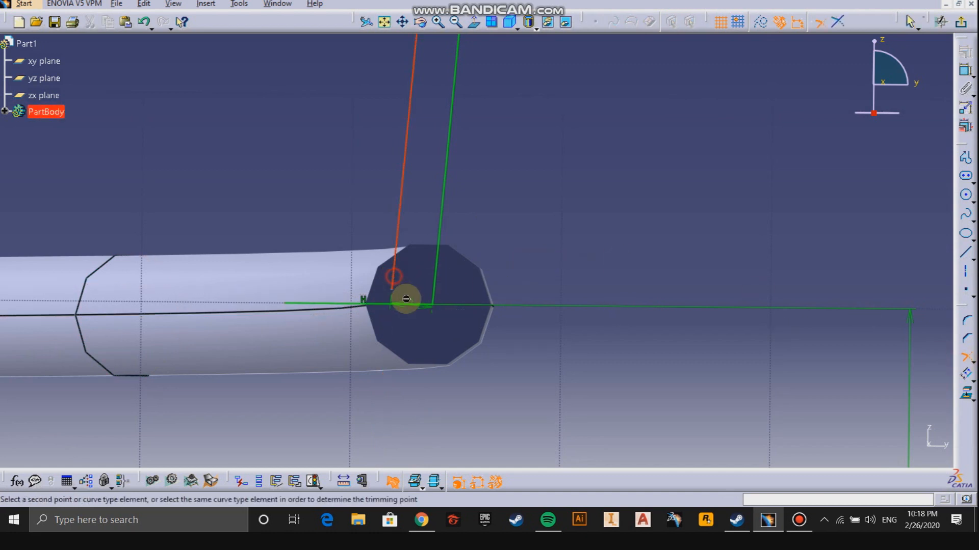
middle_drag(499, 252, 507, 334)
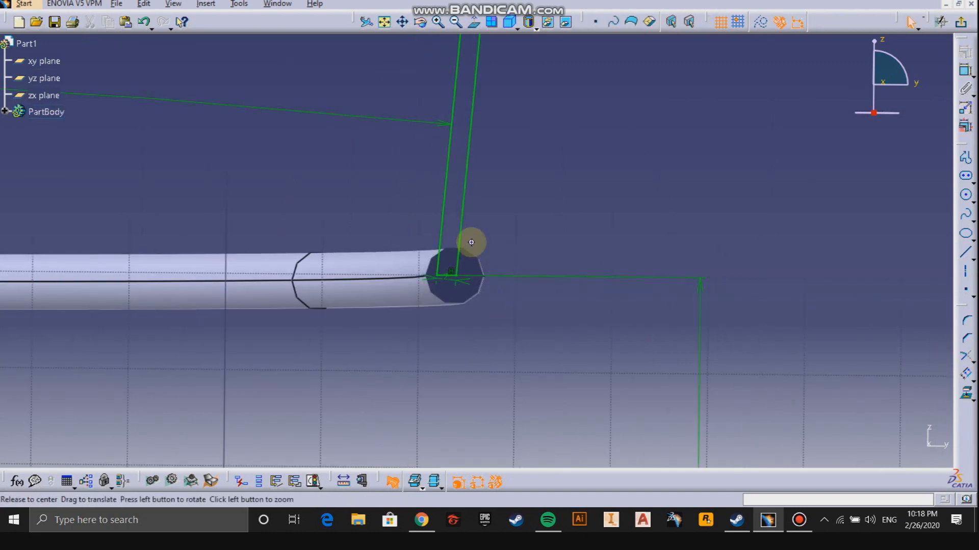
Turn the horizontal base line of the rim sketch into a construction element and exit the sketch.
middle_drag(472, 242, 473, 372)
mouse_move(463, 465)
middle_down()
mouse_move(454, 384)
mouse_move(418, 340)
mouse_move(418, 179)
mouse_move(422, 280)
mouse_move(408, 328)
mouse_move(437, 350)
middle_up()
click(434, 348)
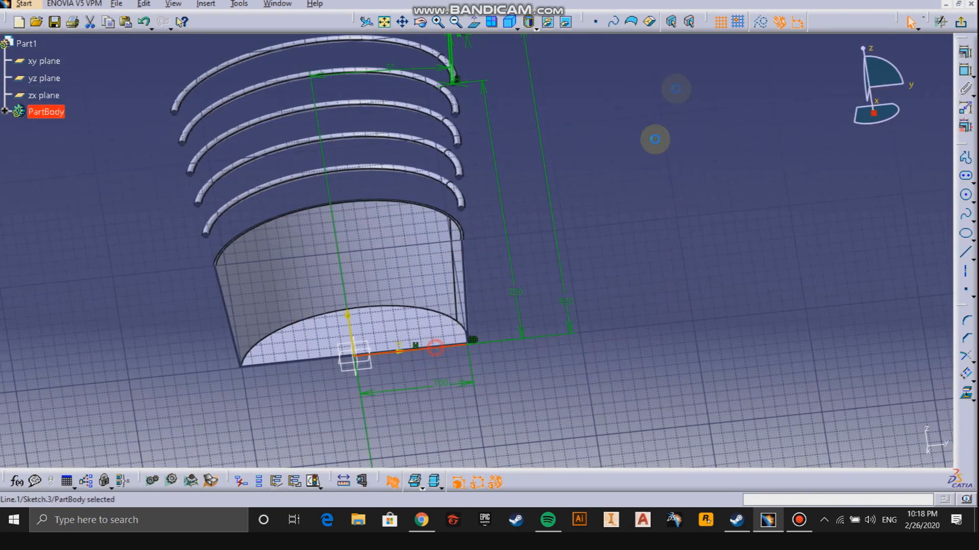
middle_drag(677, 109, 514, 166)
click(686, 71)
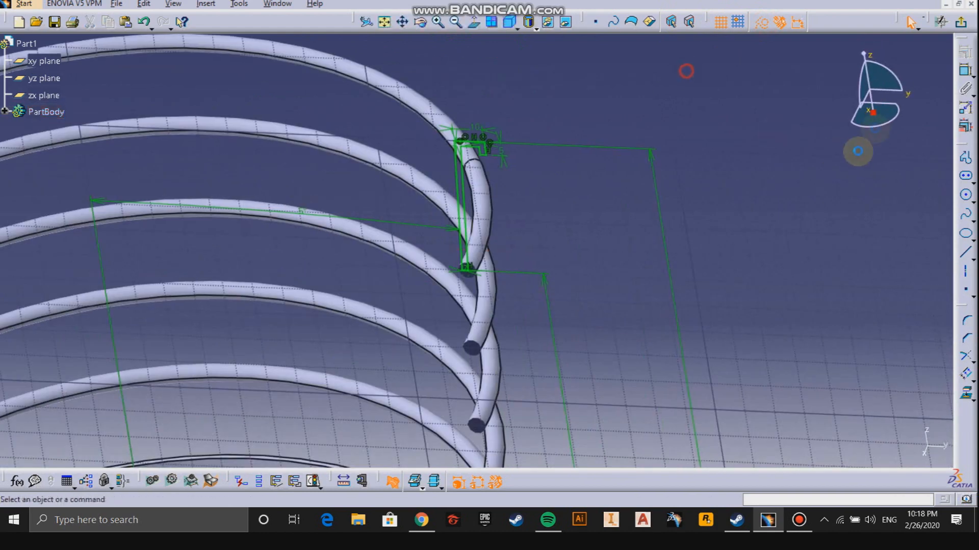
click(960, 28)
Revolve the lipped rim profile 360 degrees about the Z axis with the Shaft command.
mouse_move(528, 264)
middle_down()
mouse_move(494, 343)
mouse_move(649, 322)
middle_up()
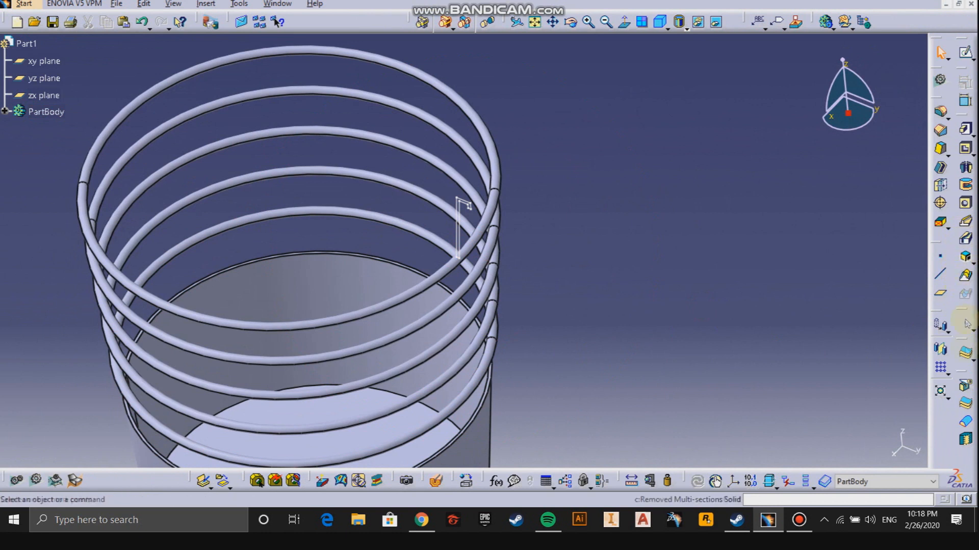
click(965, 169)
click(464, 220)
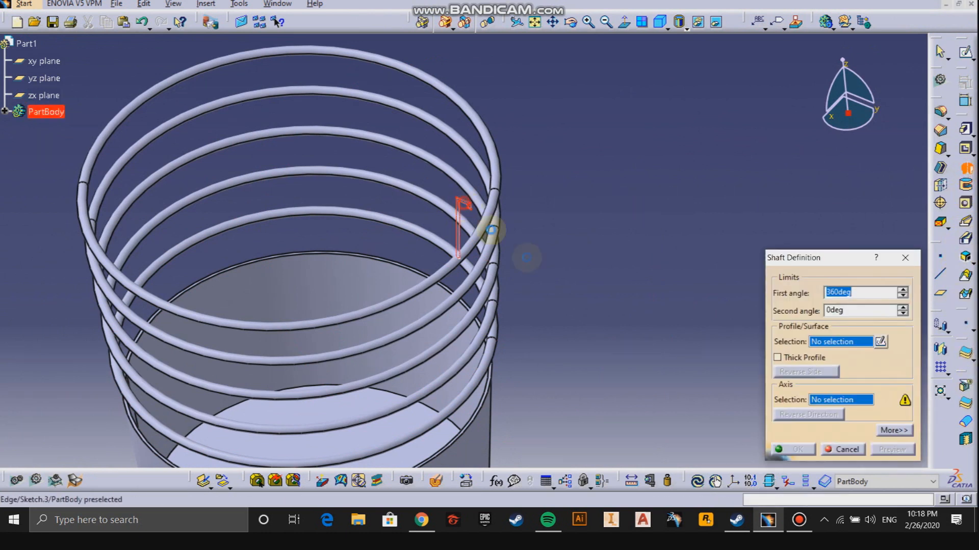
right_click(851, 405)
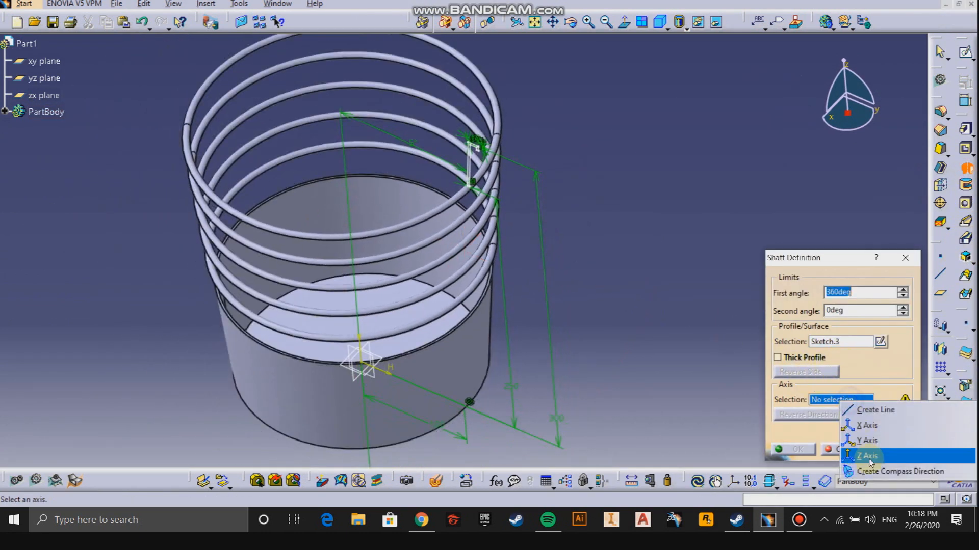
click(810, 454)
click(796, 449)
middle_drag(421, 291, 433, 325)
On the yz plane, cut the part view and sketch a horizontal line about 111 mm from the origin, then an outward-slanting line about 203 mm long.
click(745, 255)
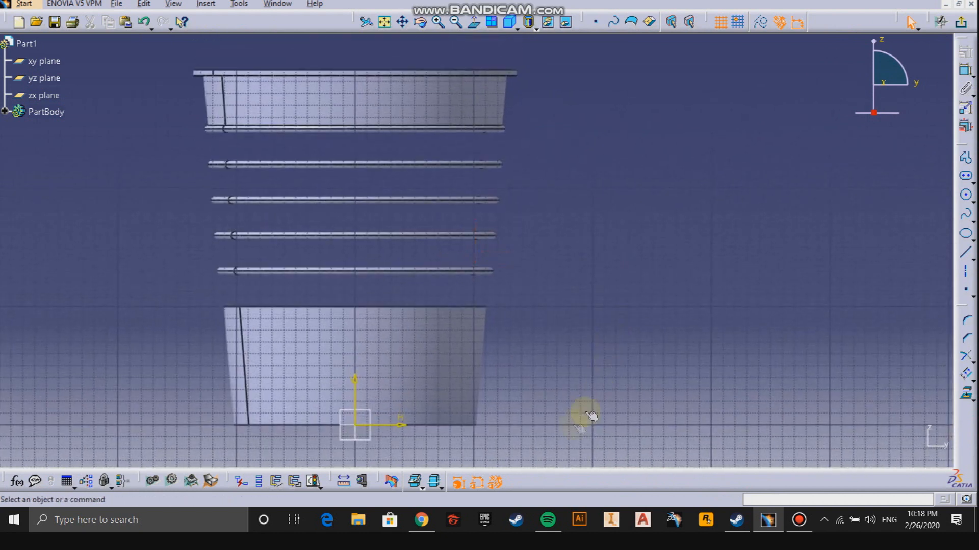
click(400, 480)
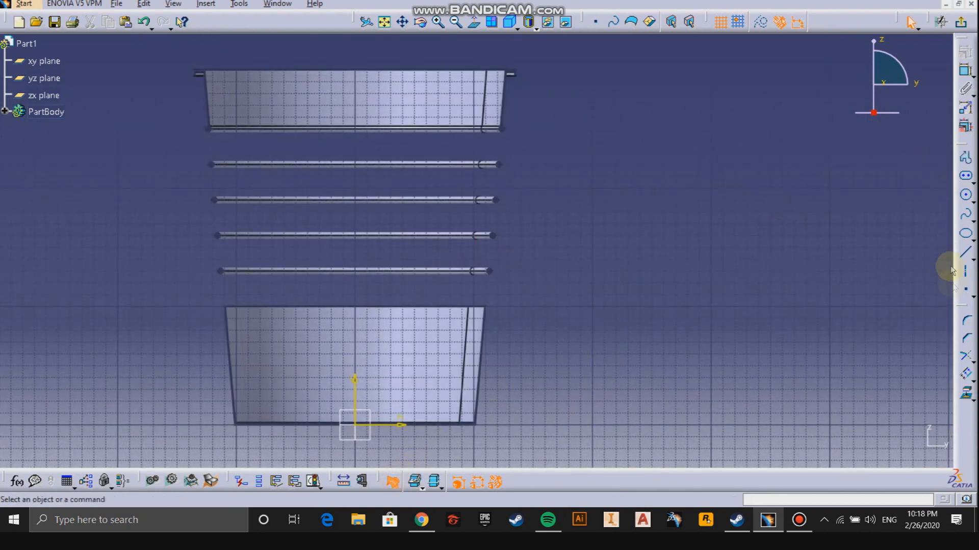
click(965, 172)
mouse_move(507, 361)
middle_down()
mouse_move(537, 205)
mouse_move(431, 312)
middle_up()
click(419, 310)
click(648, 307)
middle_drag(673, 209, 637, 385)
click(598, 112)
key(Escape)
key(Escape)
Dimension the length of the horizontal base line and set it to 102 mm.
click(965, 73)
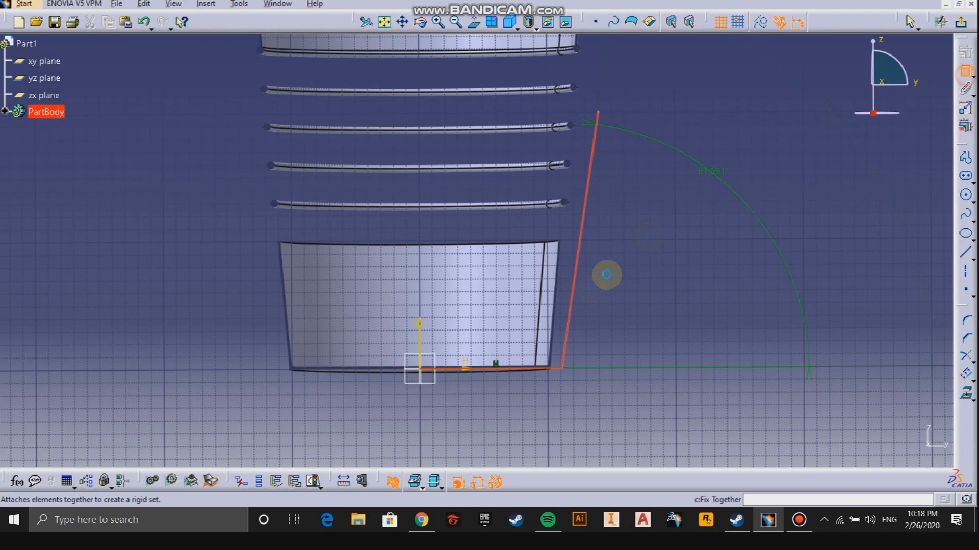
key(Escape)
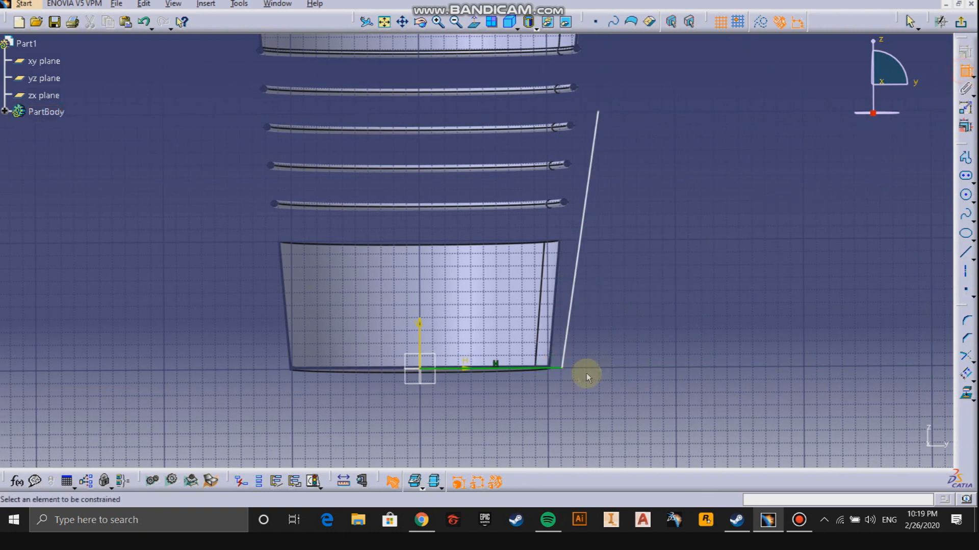
click(550, 368)
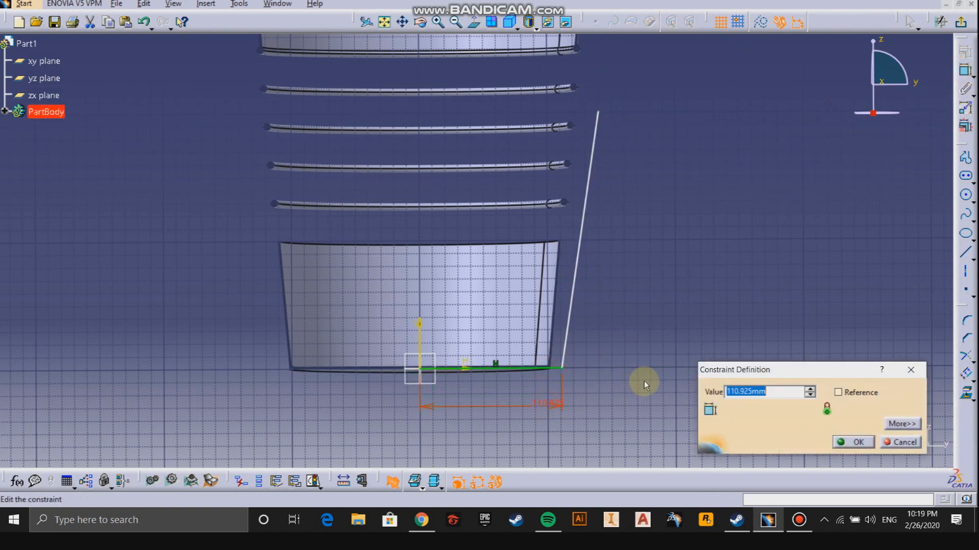
text(102)
key(Return)
click(648, 190)
Dimension the angle between the slanted line and the vertical axis and set it to 5 degrees.
middle_drag(650, 192, 639, 219)
click(475, 22)
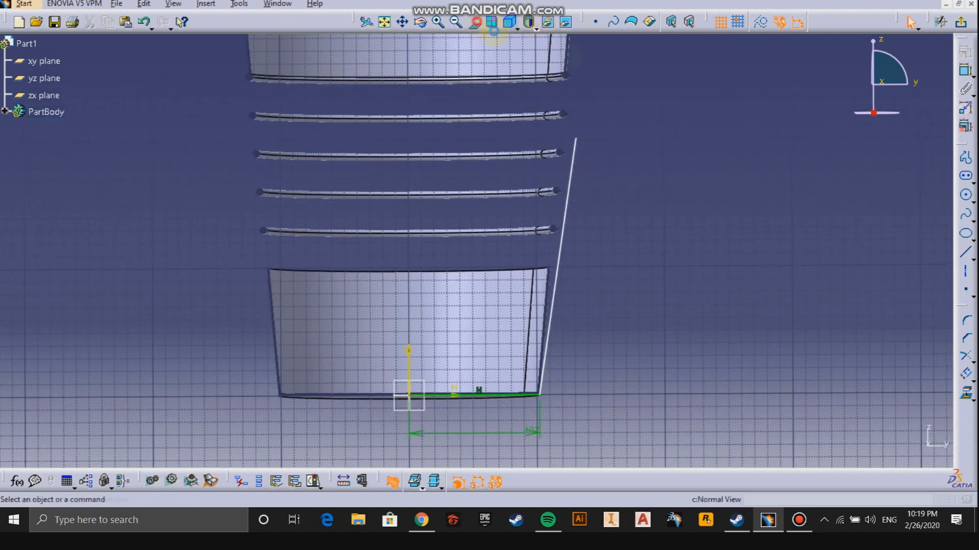
click(561, 261)
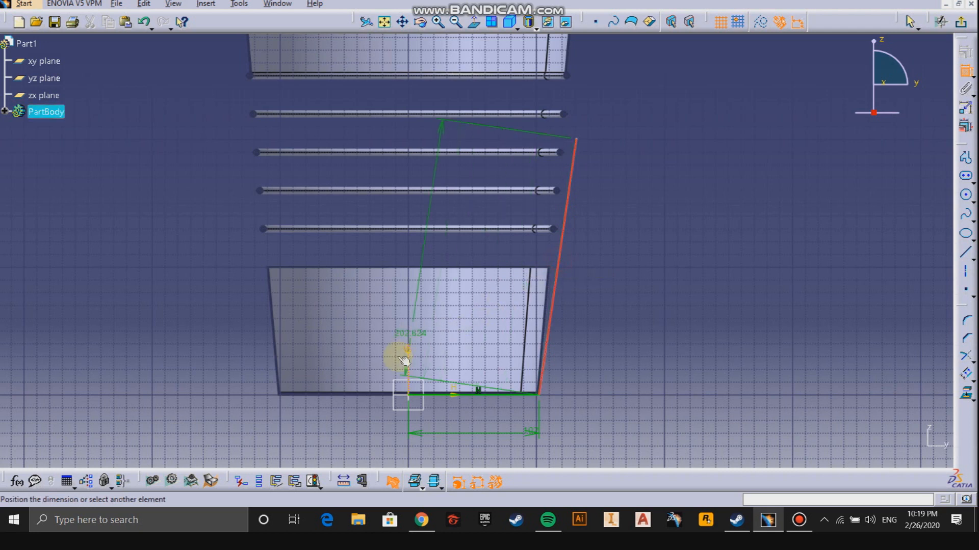
click(471, 242)
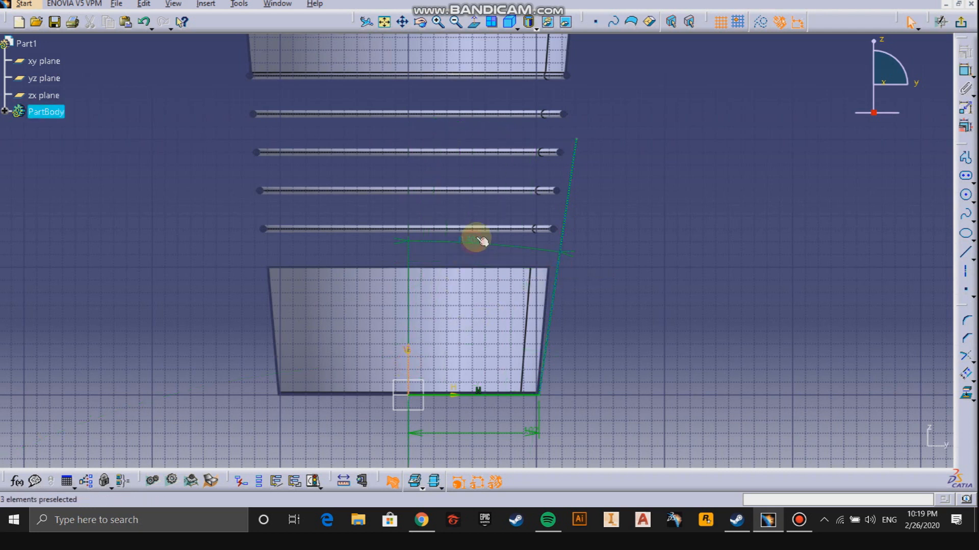
double_click(477, 241)
text(5)
key(Return)
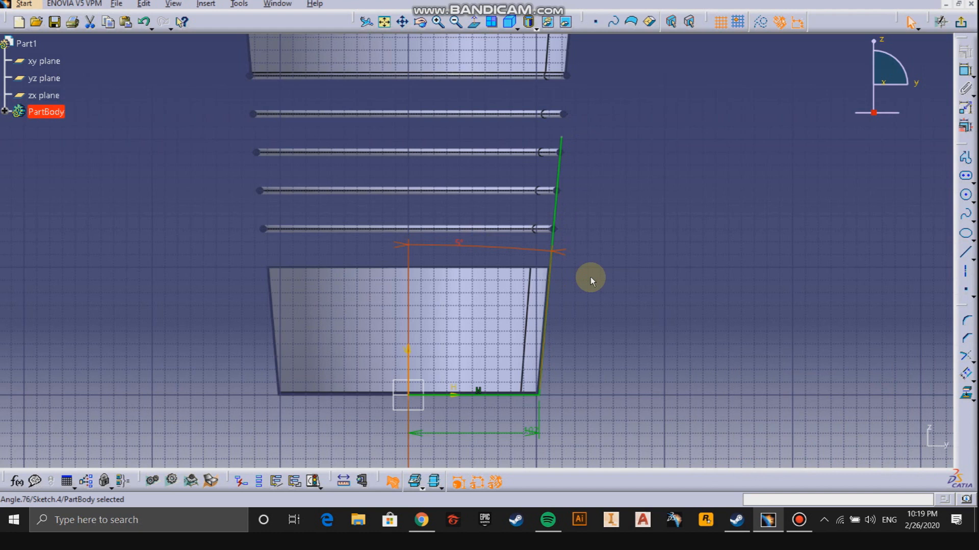
click(616, 230)
Dimension the height of the slanted line's upper end above the base line and set it to 300 mm.
middle_drag(588, 238, 586, 320)
right_click(584, 291)
right_click(583, 285)
middle_drag(626, 218, 621, 284)
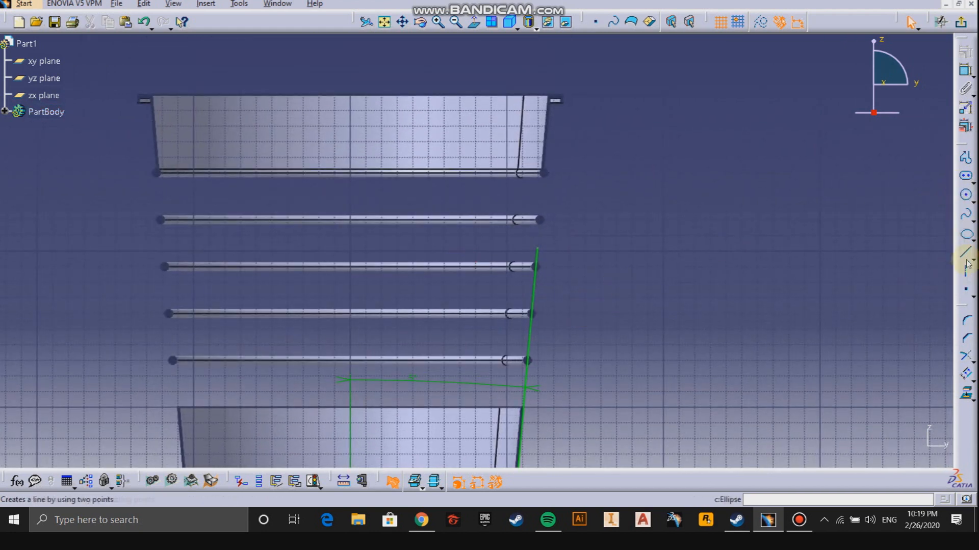
click(966, 76)
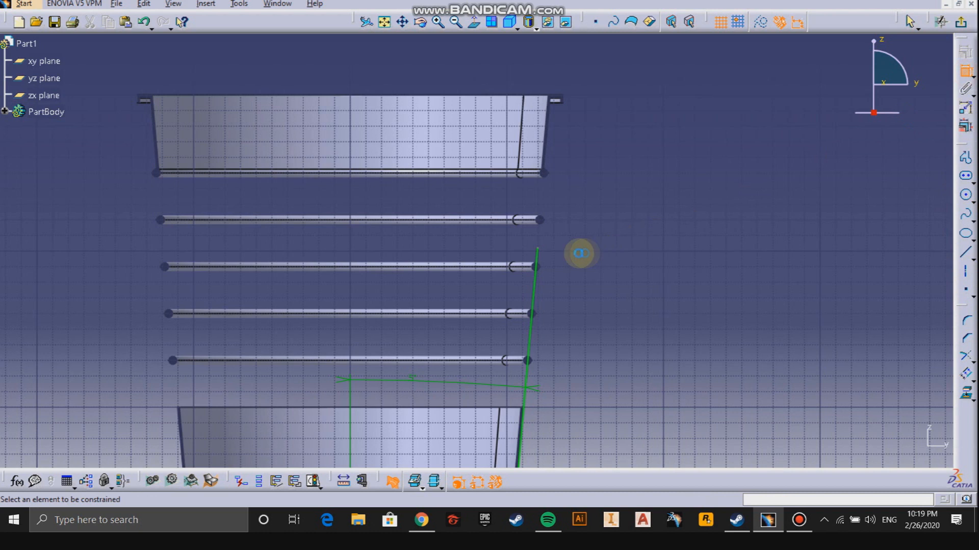
click(540, 246)
middle_drag(598, 327, 566, 145)
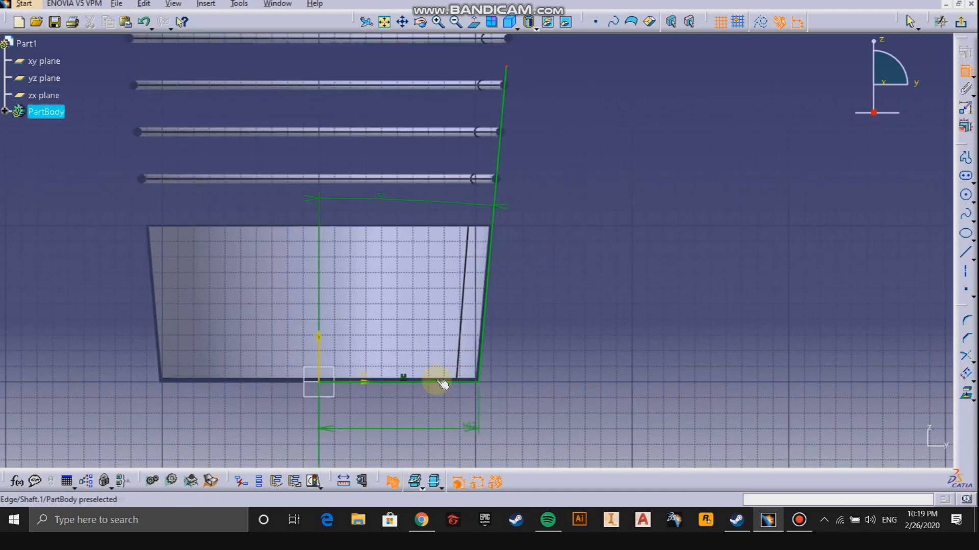
click(442, 381)
double_click(606, 292)
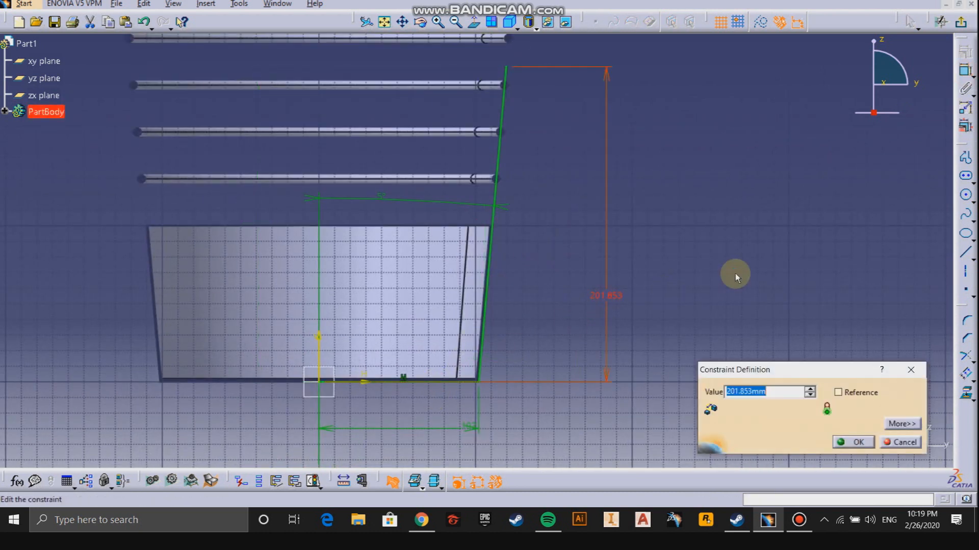
text(300)
key(Return)
Turn the 102 mm base line into a construction element and exit the sketch, keeping the slanted line as the path.
mouse_move(590, 204)
middle_down()
mouse_move(572, 201)
mouse_move(564, 309)
mouse_move(533, 139)
mouse_move(577, 123)
mouse_move(607, 228)
mouse_move(591, 426)
mouse_move(518, 247)
mouse_move(460, 222)
middle_up()
click(445, 332)
mouse_move(519, 373)
middle_down()
mouse_move(501, 280)
mouse_move(627, 112)
middle_up()
click(762, 22)
middle_drag(743, 166, 779, 159)
Start a sketch on the bowl's bottom face and draw a circle about 9 mm in diameter near the slanted line's lower end.
mouse_move(649, 319)
middle_down()
mouse_move(561, 343)
mouse_move(457, 148)
middle_up()
click(532, 407)
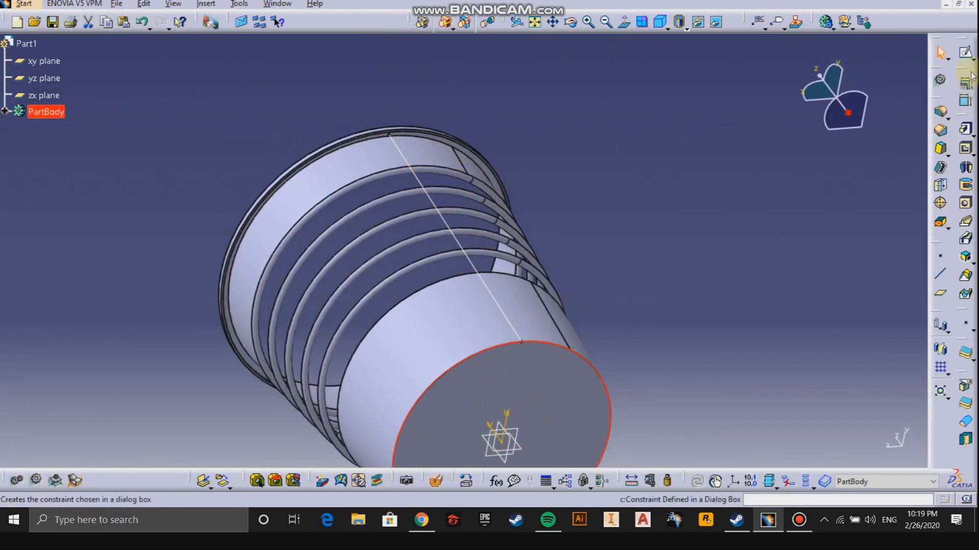
click(965, 55)
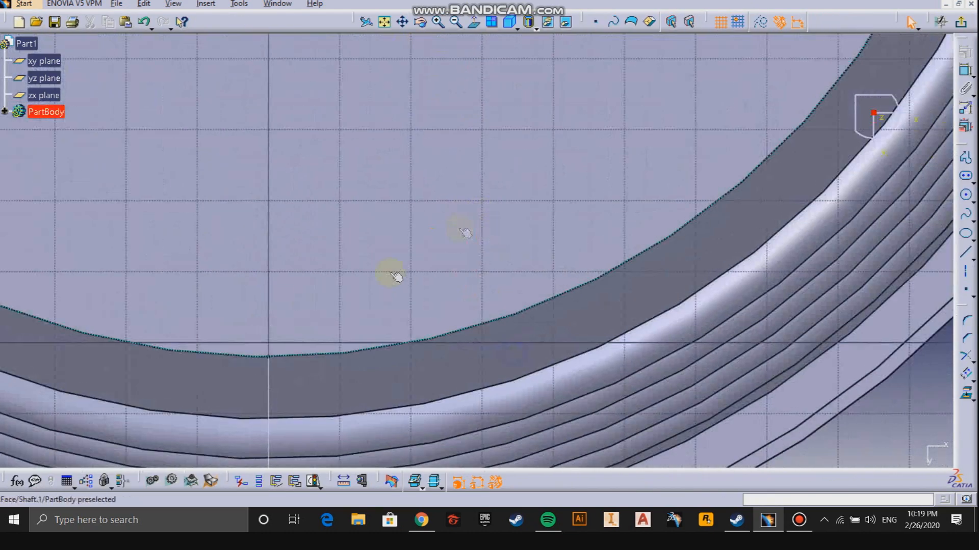
middle_drag(338, 307, 574, 222)
middle_drag(774, 372, 688, 278)
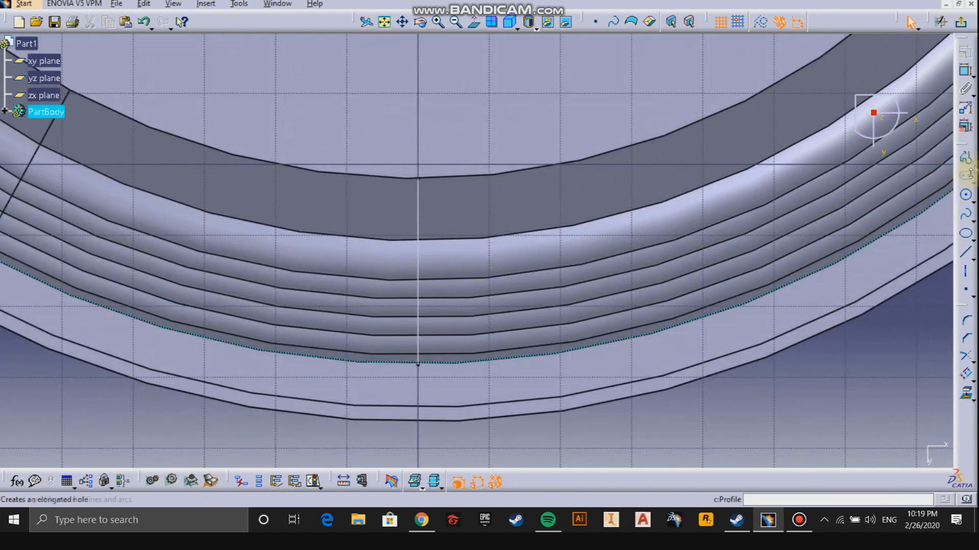
click(966, 196)
click(420, 133)
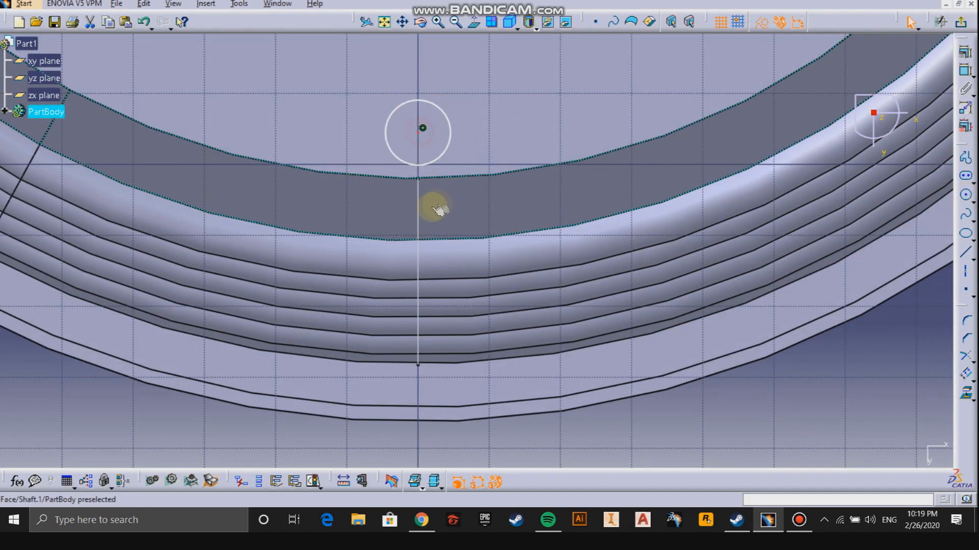
Make the circle's centre coincident with the lower endpoint of the slanted line.
click(966, 56)
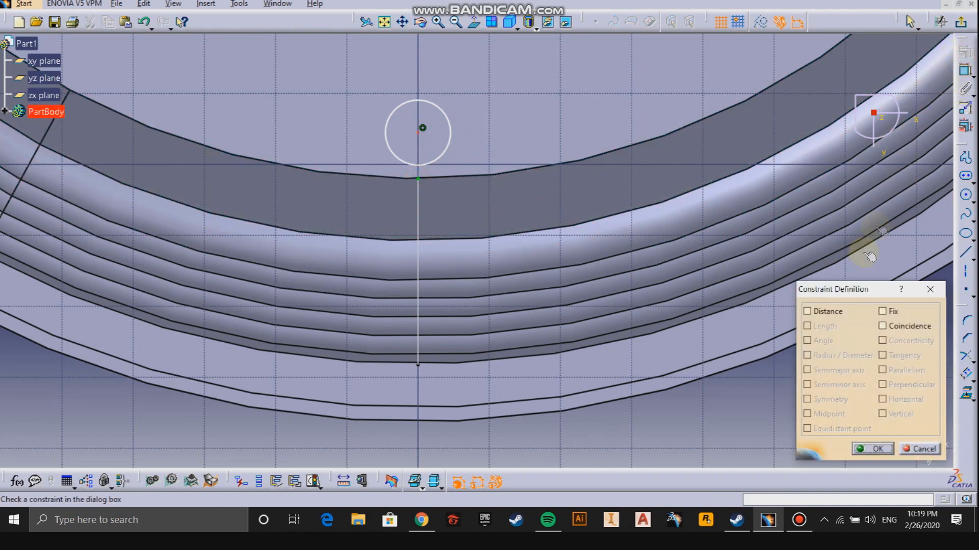
click(898, 329)
click(872, 449)
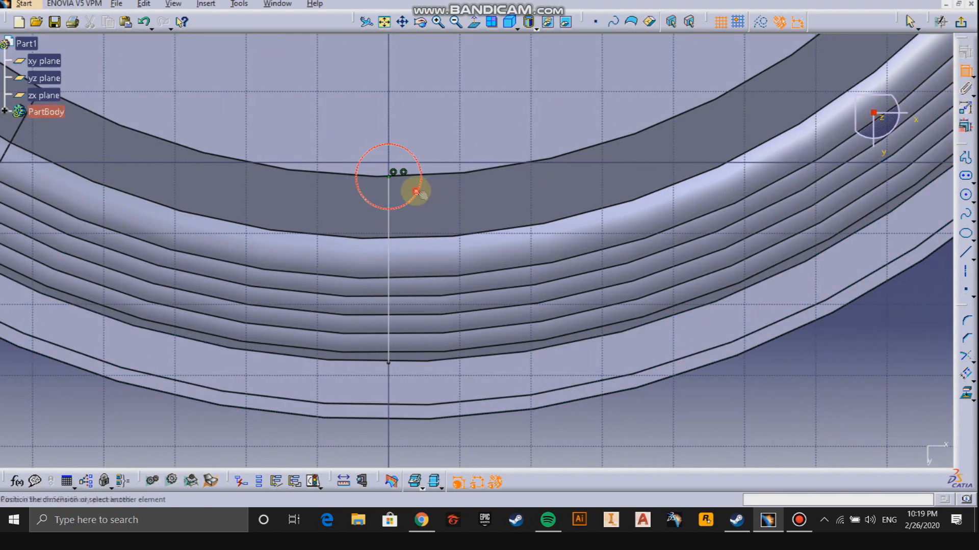
Dimension the circle and set its diameter to 6 mm.
click(739, 397)
double_click(738, 397)
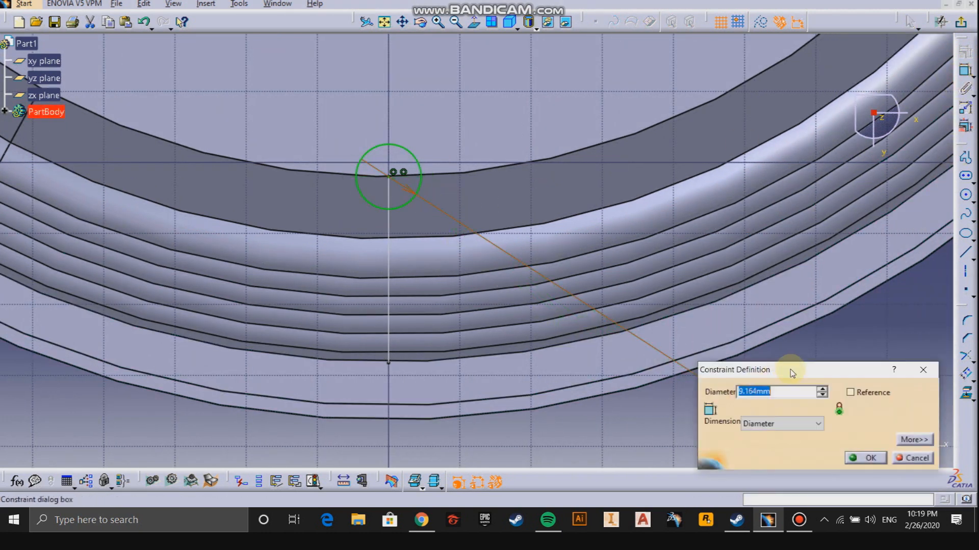
text(5)
key(Return)
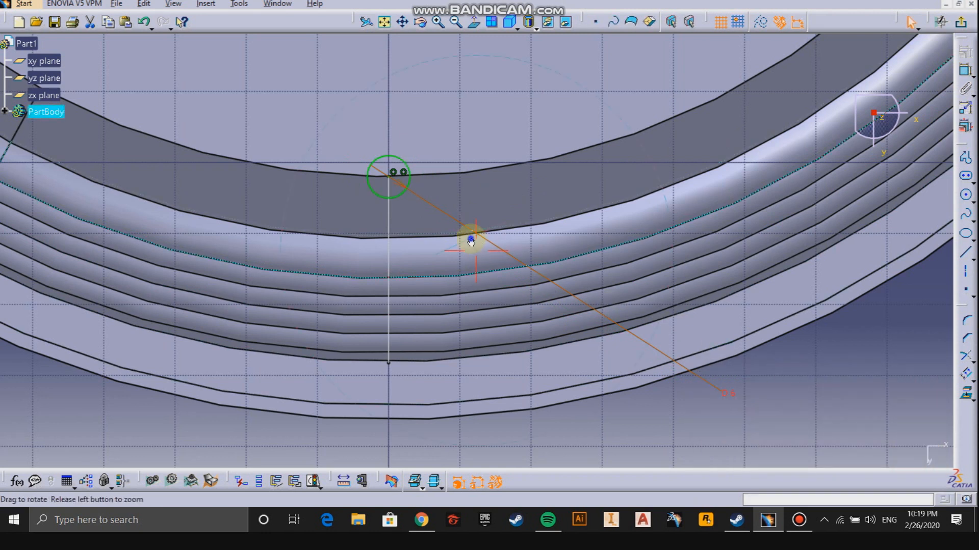
Leave the circle sketch and create a rib sweeping the 6 mm circle along the slanted line.
scroll(469, 234, down, 5)
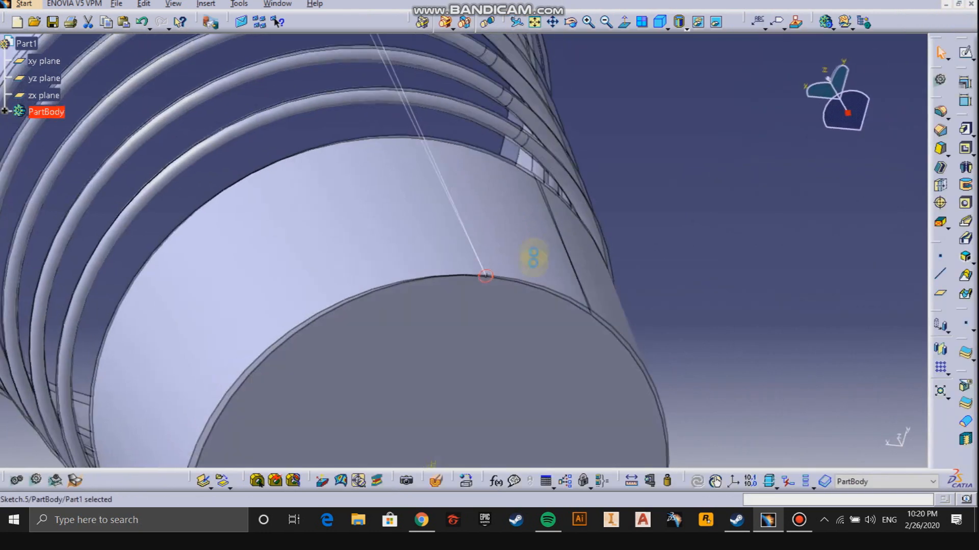
click(657, 239)
middle_drag(611, 246, 629, 262)
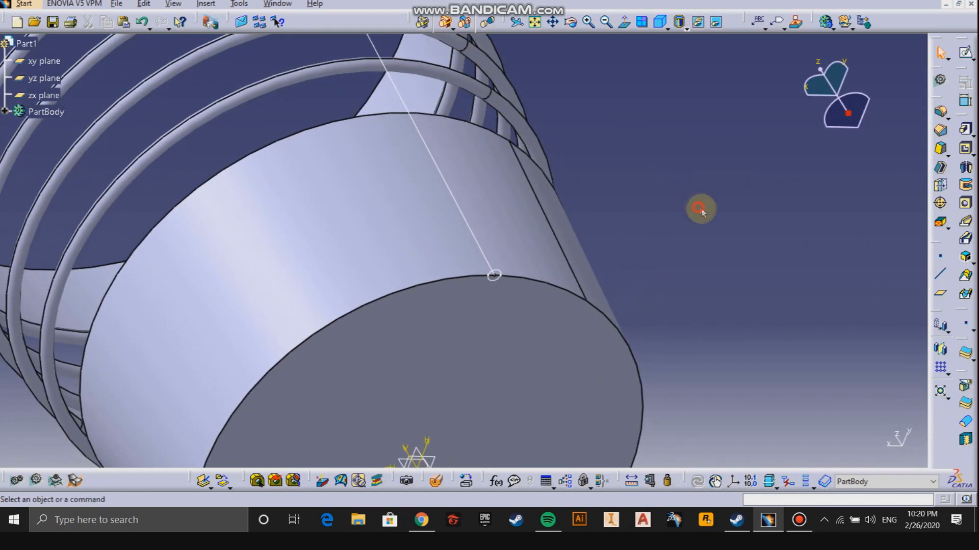
middle_drag(699, 209, 679, 232)
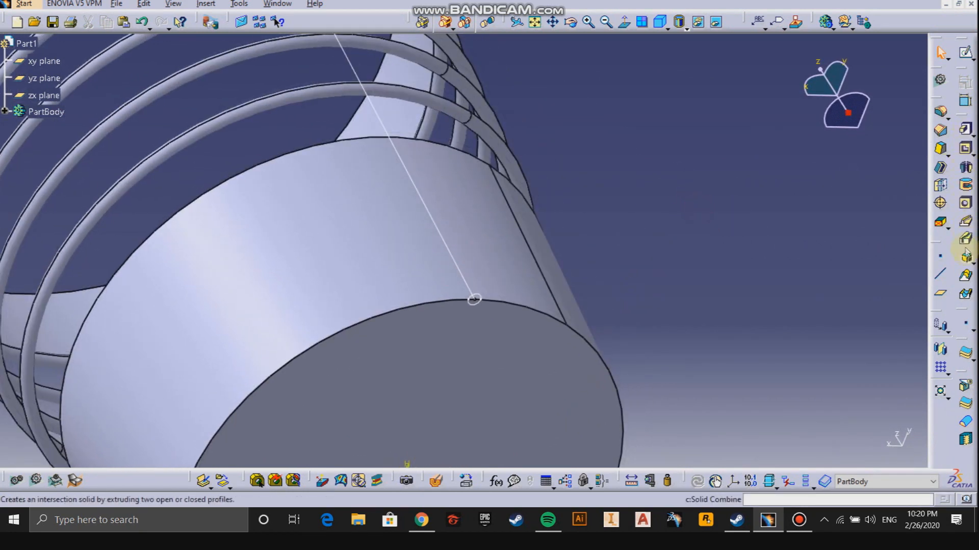
click(963, 222)
click(479, 299)
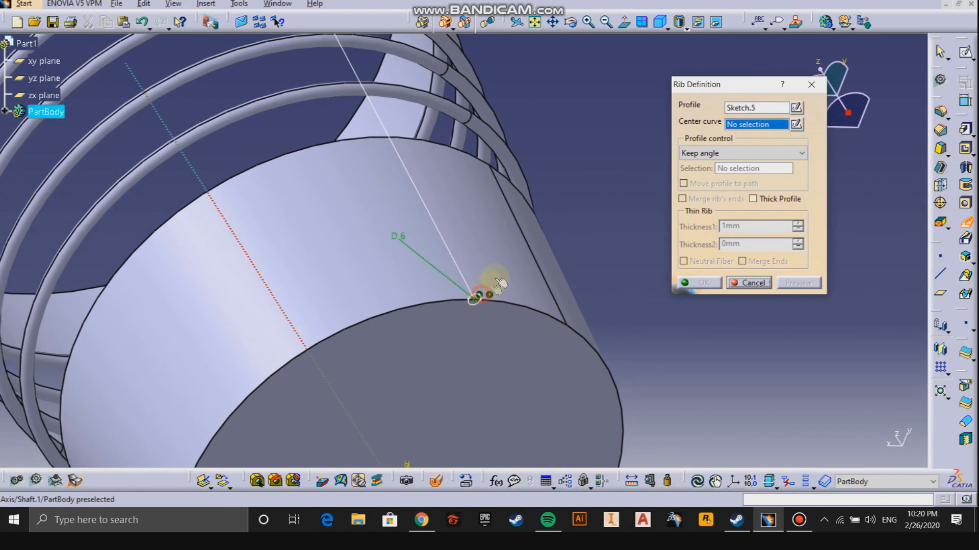
click(451, 238)
click(700, 282)
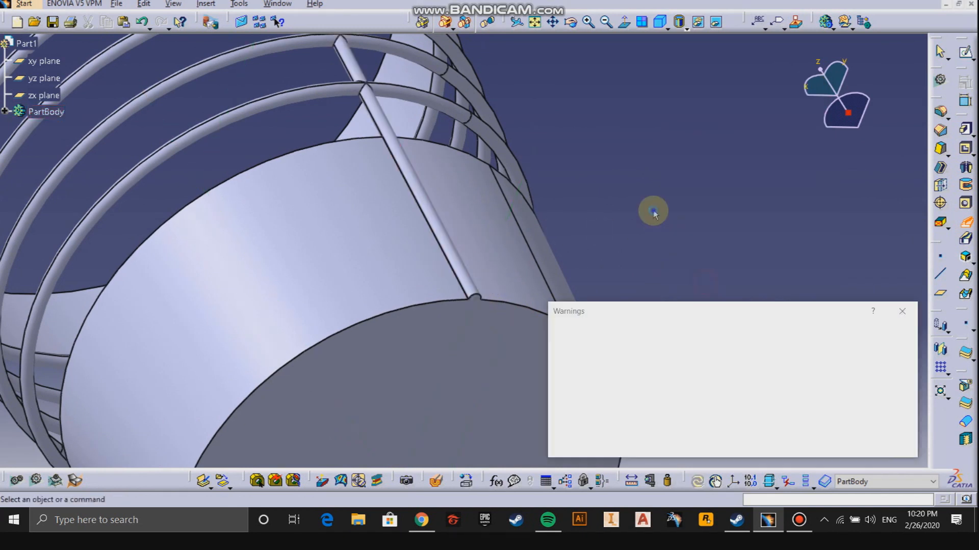
click(893, 447)
Create a circular pattern of the rib as a complete crown of 36 instances around the Z axis.
middle_drag(583, 229, 430, 214)
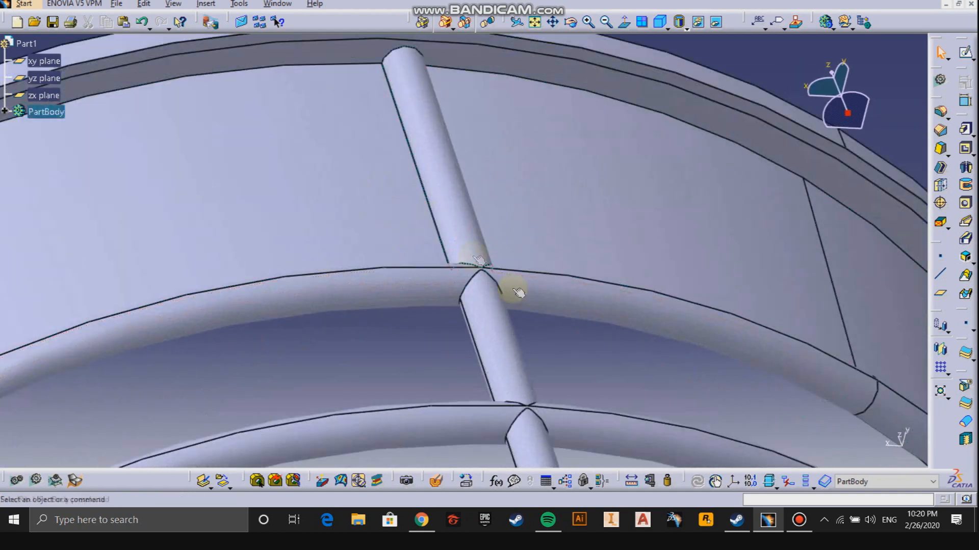
middle_drag(452, 179, 514, 56)
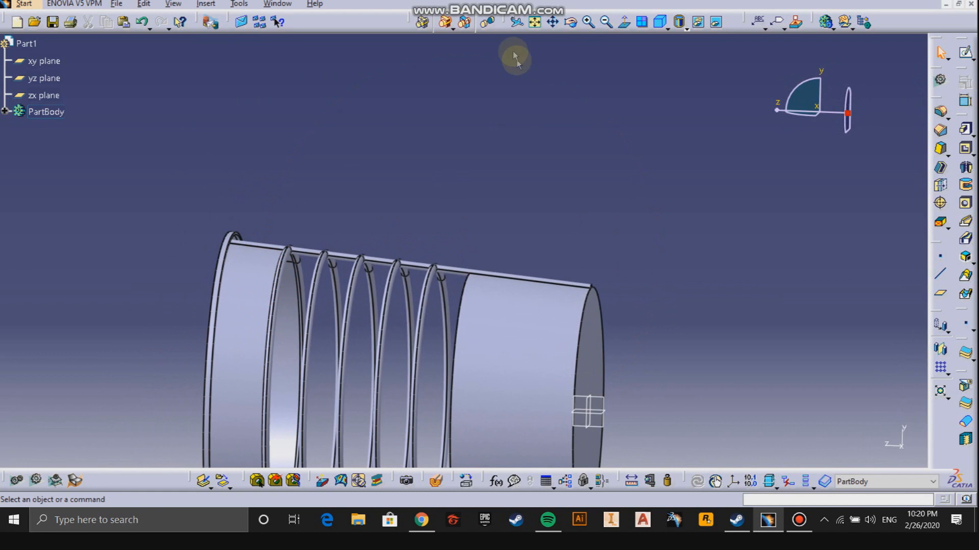
click(657, 21)
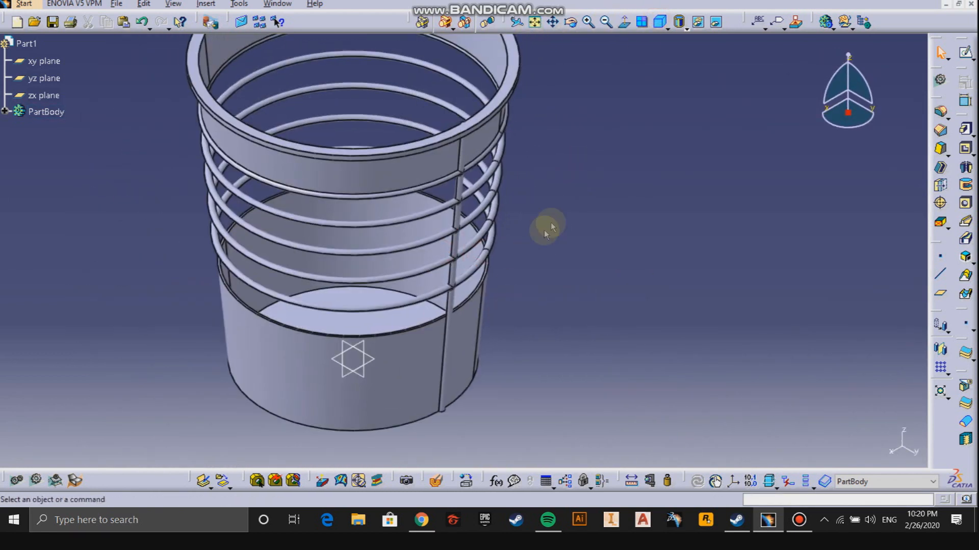
middle_drag(541, 229, 550, 274)
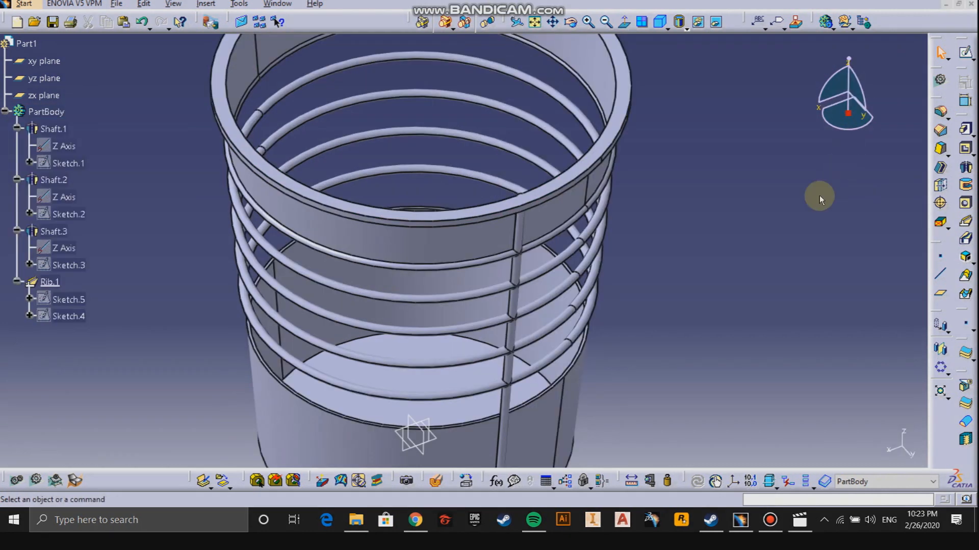
middle_drag(739, 314, 723, 271)
click(935, 370)
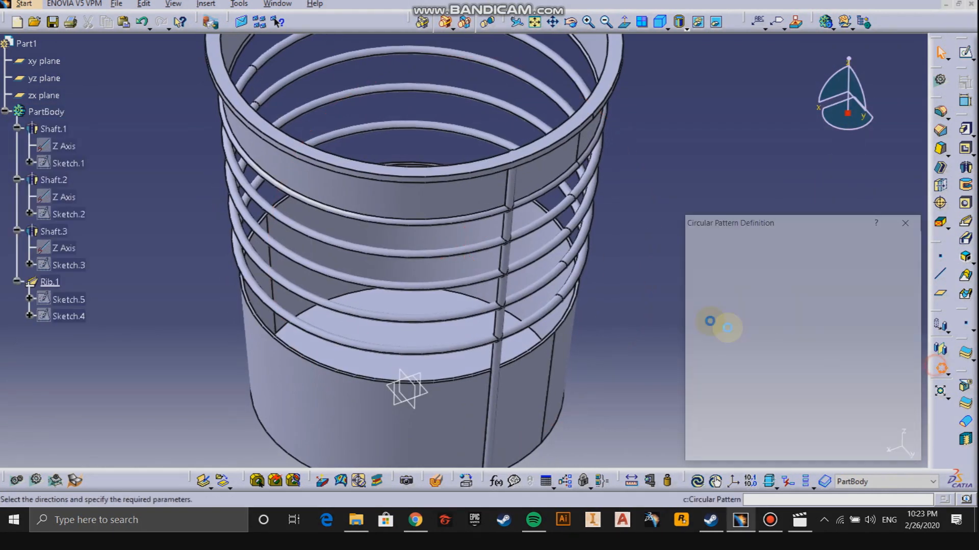
key(Escape)
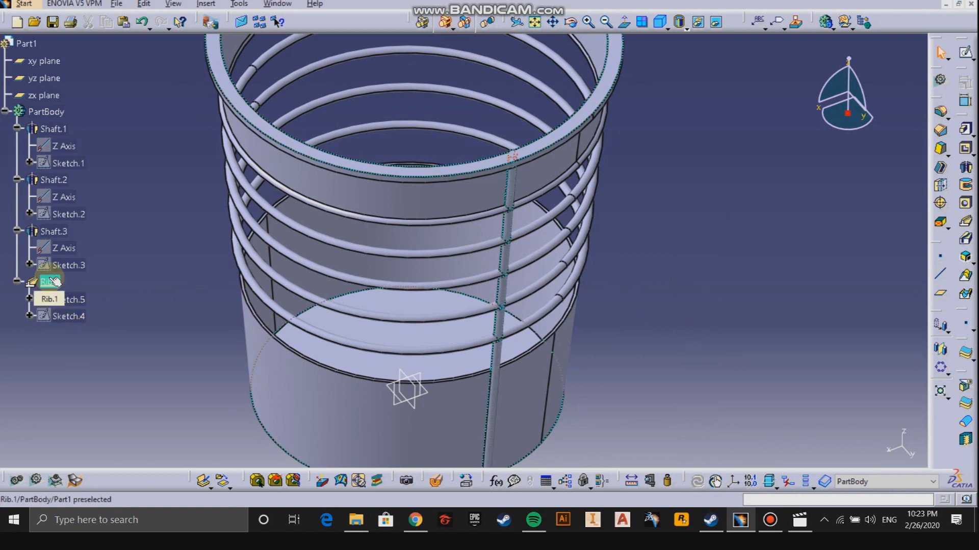
click(51, 281)
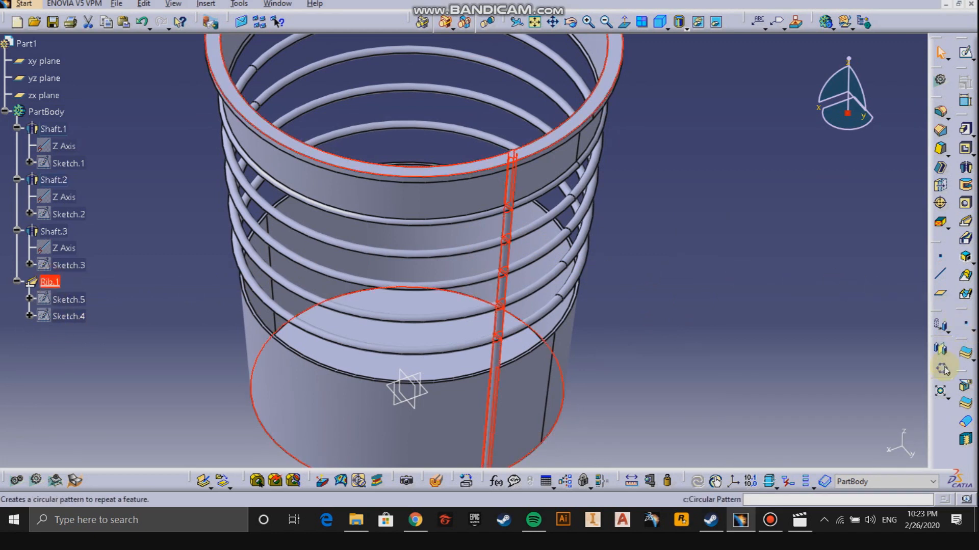
click(943, 371)
click(772, 266)
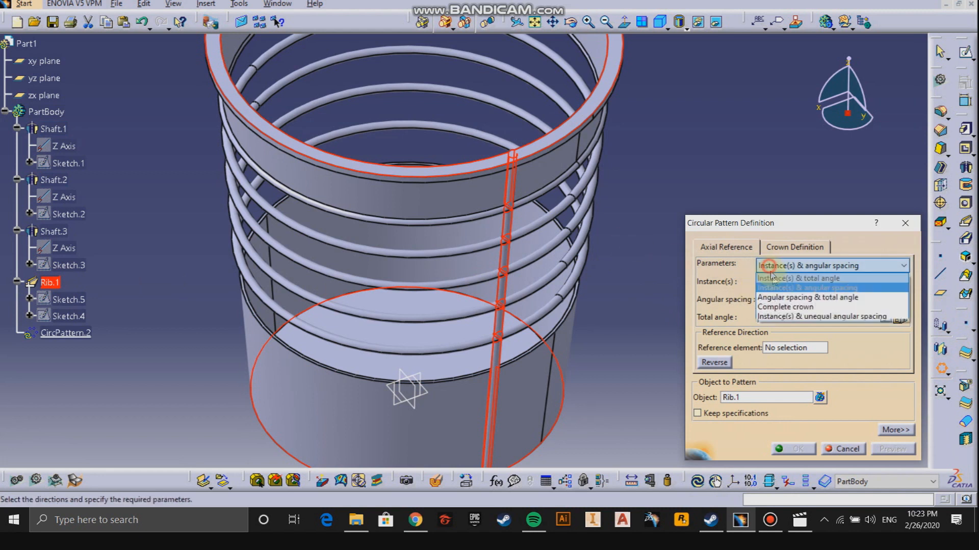
click(788, 307)
right_click(780, 350)
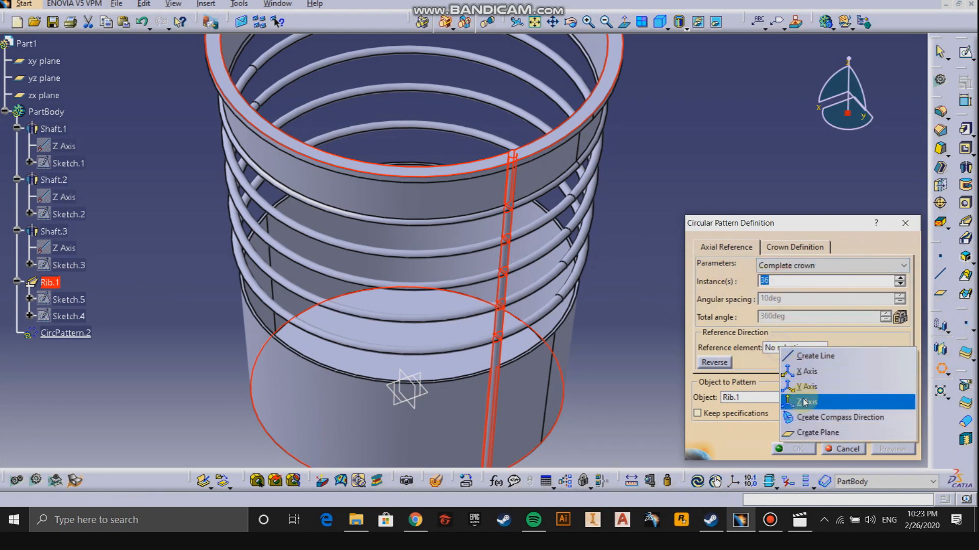
click(790, 401)
click(803, 449)
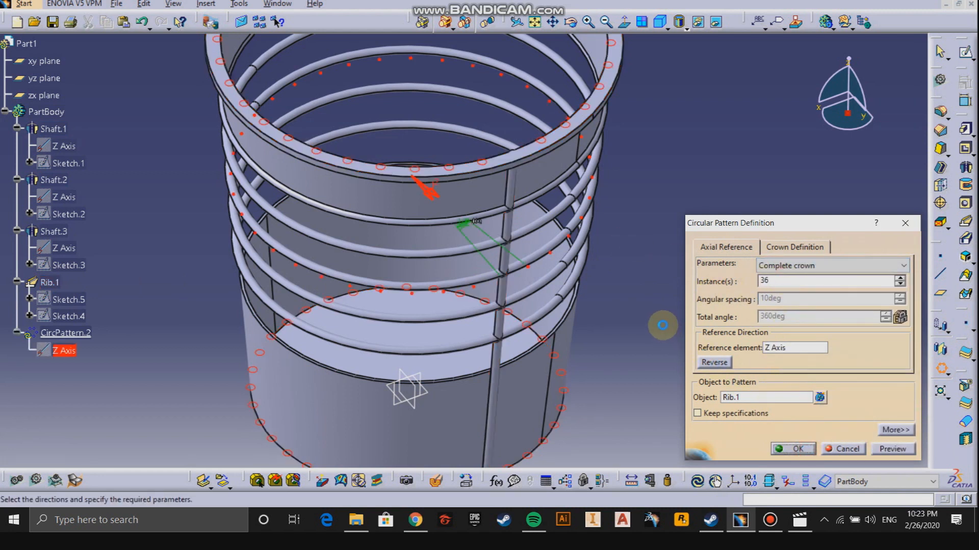
Start a sketch on the zx plane with the part cut open and draw a horizontal elongated hole about 62 mm between centres, about 11 mm radius.
middle_drag(651, 324, 458, 273)
click(965, 52)
click(392, 482)
mouse_move(703, 173)
middle_down()
mouse_move(723, 291)
mouse_move(708, 184)
middle_up()
middle_drag(626, 153, 646, 314)
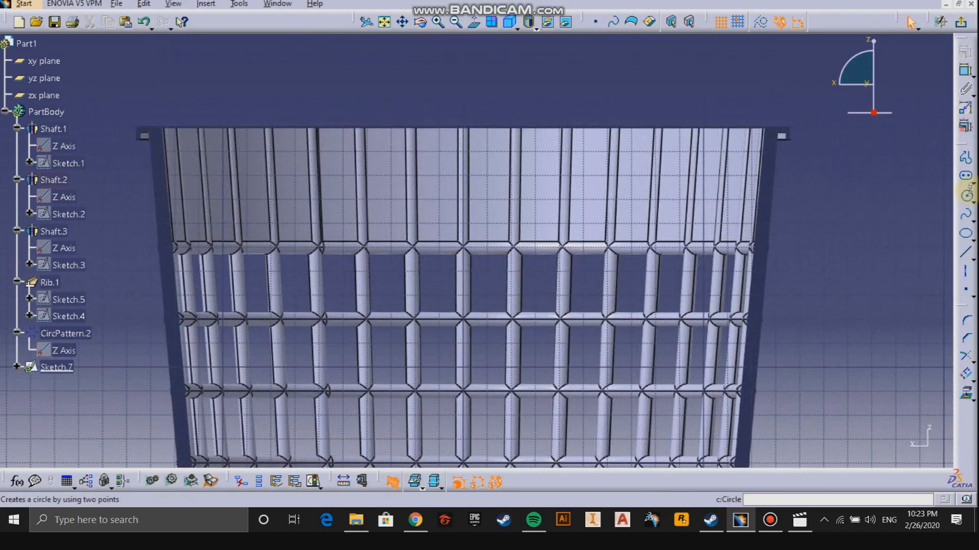
click(965, 178)
click(461, 185)
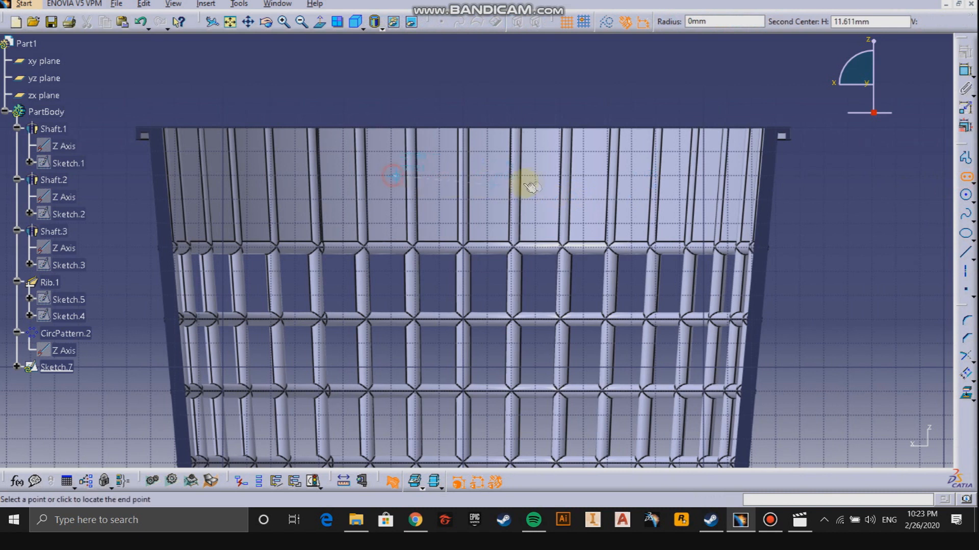
click(544, 152)
middle_drag(520, 160, 521, 106)
middle_drag(521, 106, 526, 242)
Dimension the elongated hole's centre distance as 50 mm and set its radius to 10 mm.
click(655, 148)
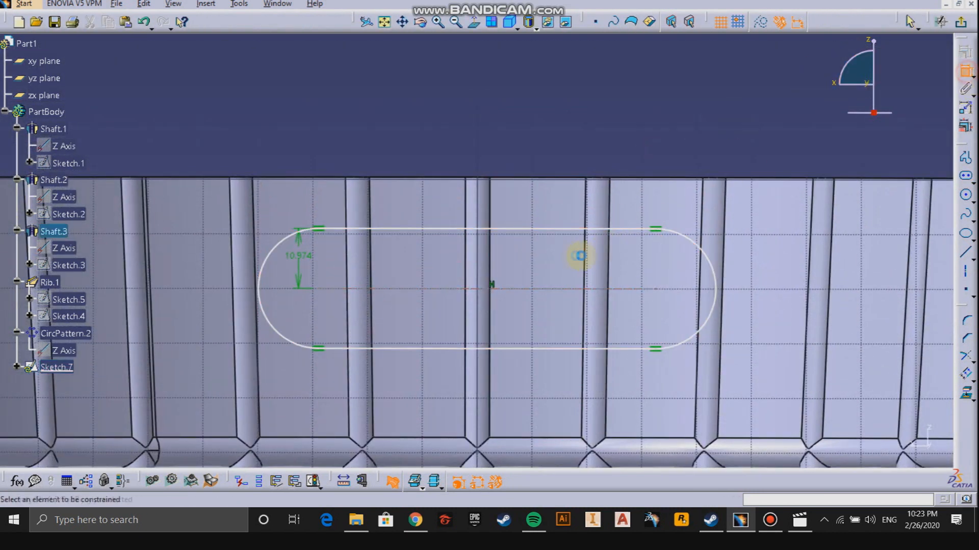
click(538, 294)
double_click(537, 102)
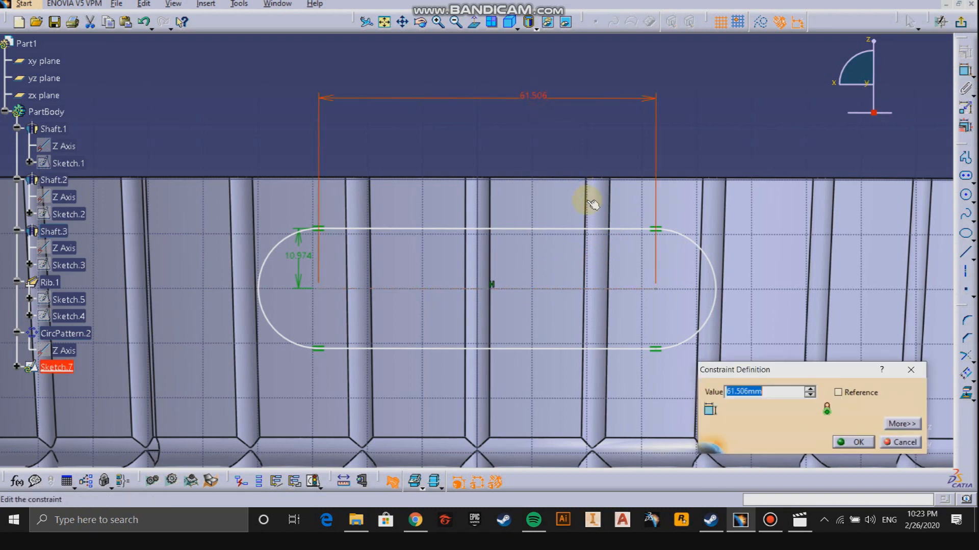
key(Return)
double_click(362, 261)
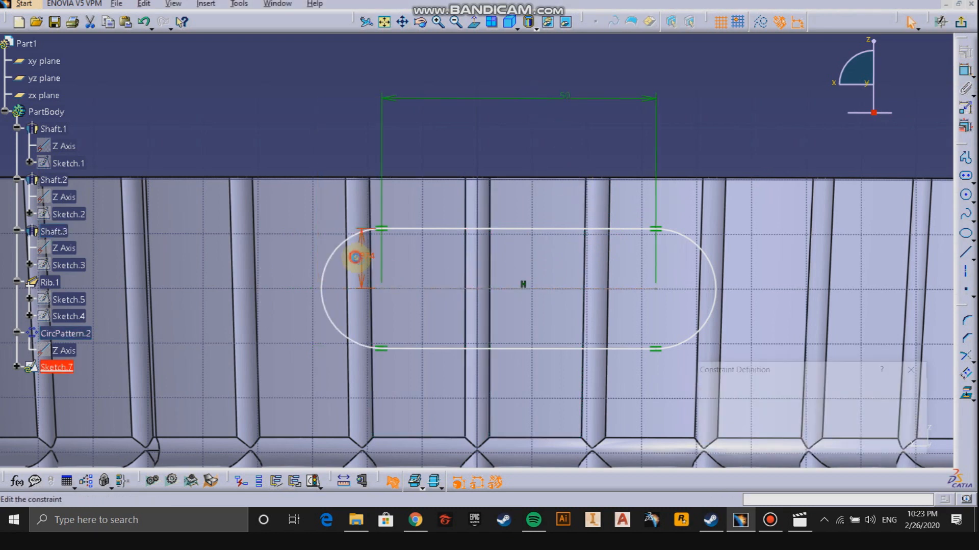
text(10mm)
key(Return)
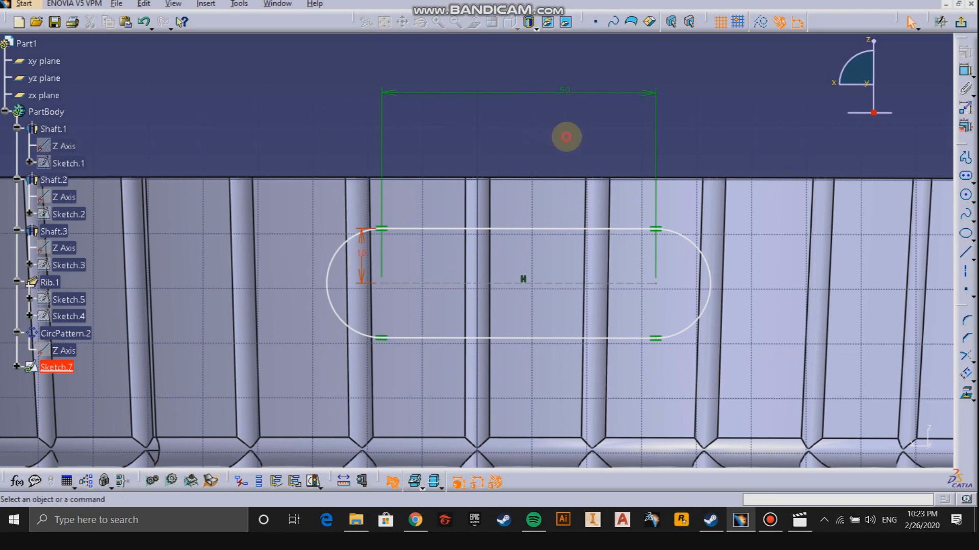
Dimension the elongated hole's upper line from the basket's top edge and set the distance to 20 mm.
click(562, 228)
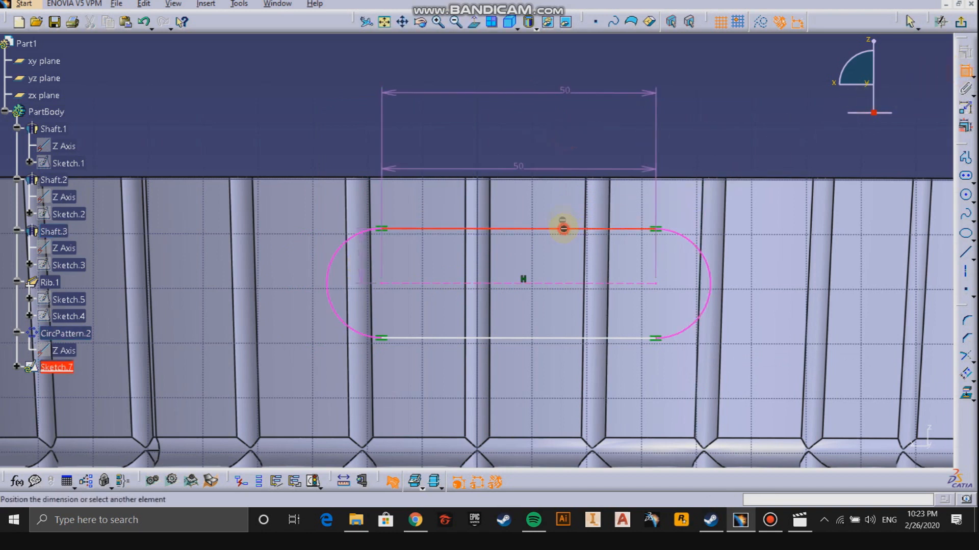
click(565, 178)
click(568, 137)
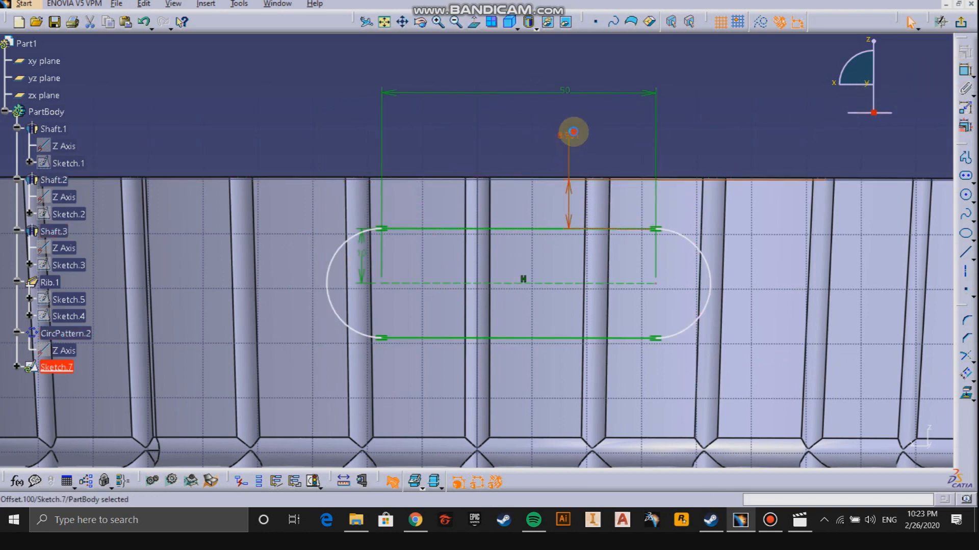
double_click(574, 132)
text(20)
key(Return)
Dimension the elongated hole's end centre from the vertical axis and adjust the offset to centre the hole on the basket.
middle_drag(570, 165, 464, 315)
middle_drag(525, 352, 483, 253)
click(965, 69)
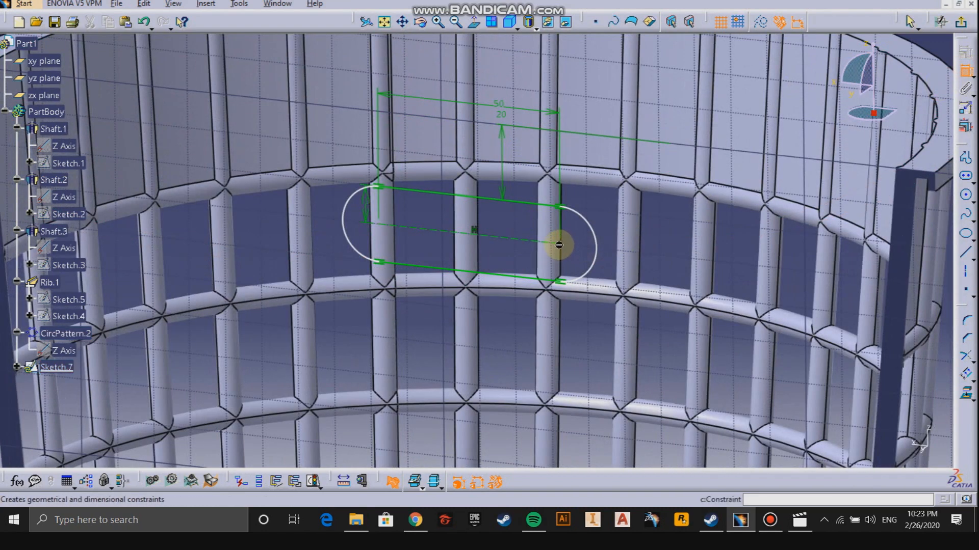
mouse_move(560, 268)
middle_down()
mouse_move(553, 332)
mouse_move(507, 249)
mouse_move(518, 372)
mouse_move(474, 161)
middle_up()
mouse_move(435, 219)
middle_down()
mouse_move(430, 278)
mouse_move(452, 278)
mouse_move(452, 204)
mouse_move(468, 243)
middle_up()
click(465, 230)
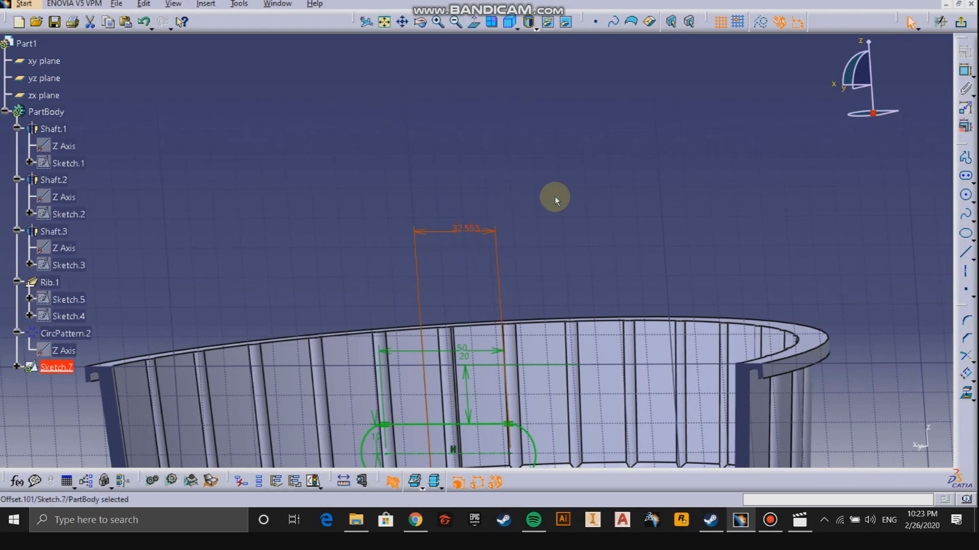
double_click(468, 229)
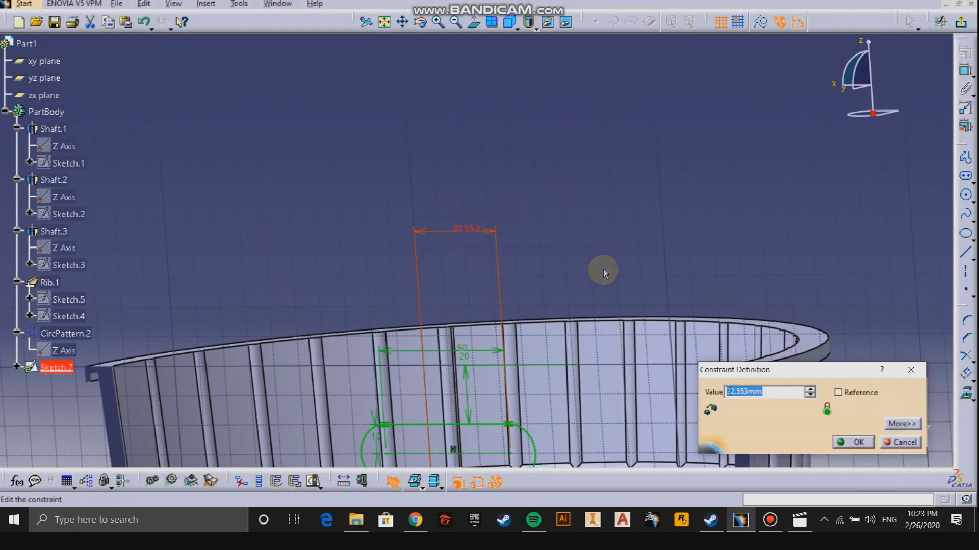
key(Return)
Exit the sketch and cut the elongated hole through the basket's upper band as a pocket 200 mm deep.
mouse_move(603, 269)
middle_down()
mouse_move(485, 216)
mouse_move(469, 339)
mouse_move(491, 275)
middle_up()
middle_drag(836, 310, 897, 204)
click(964, 148)
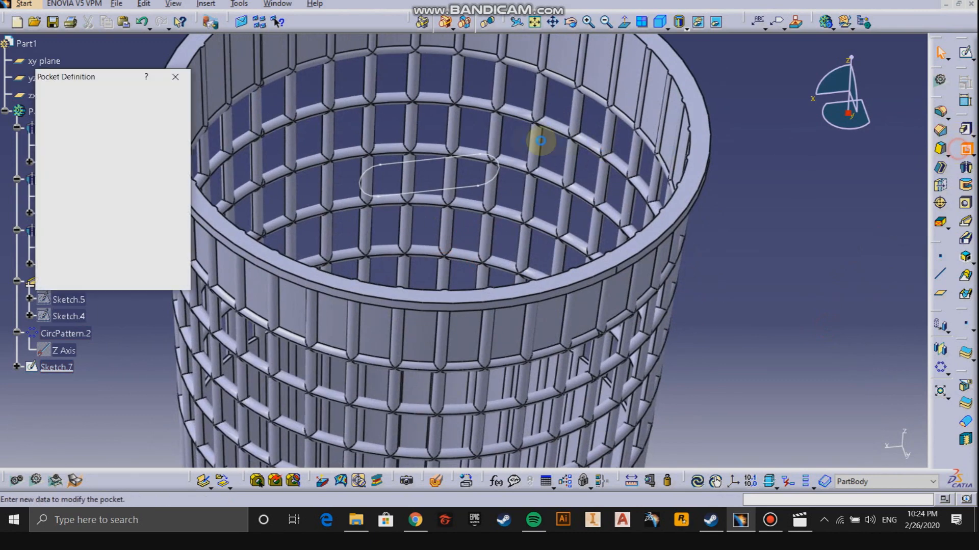
click(449, 157)
middle_drag(443, 205, 417, 249)
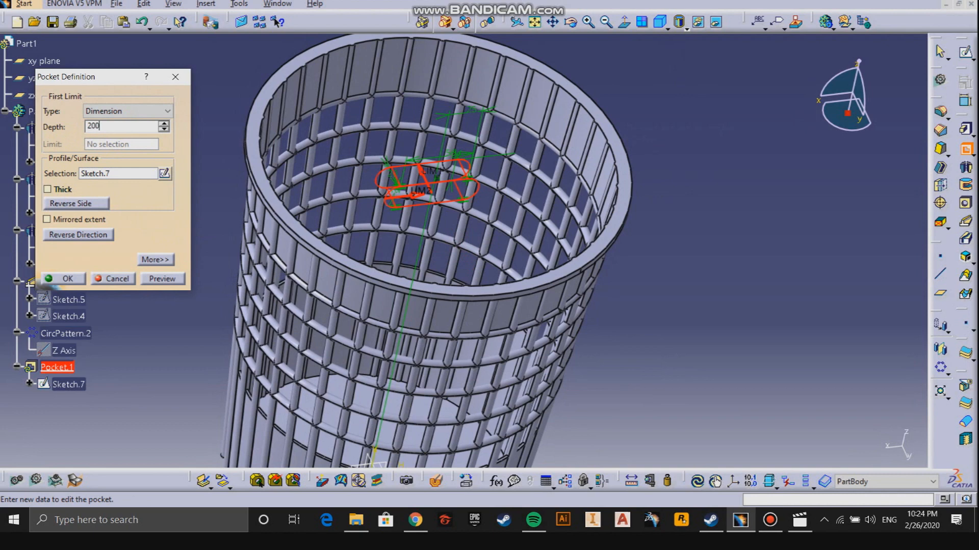
click(181, 275)
middle_drag(279, 273, 329, 287)
click(76, 280)
Create a circular pattern of the elongated pocket as a complete crown of six instances around the Z axis.
middle_drag(323, 210, 280, 284)
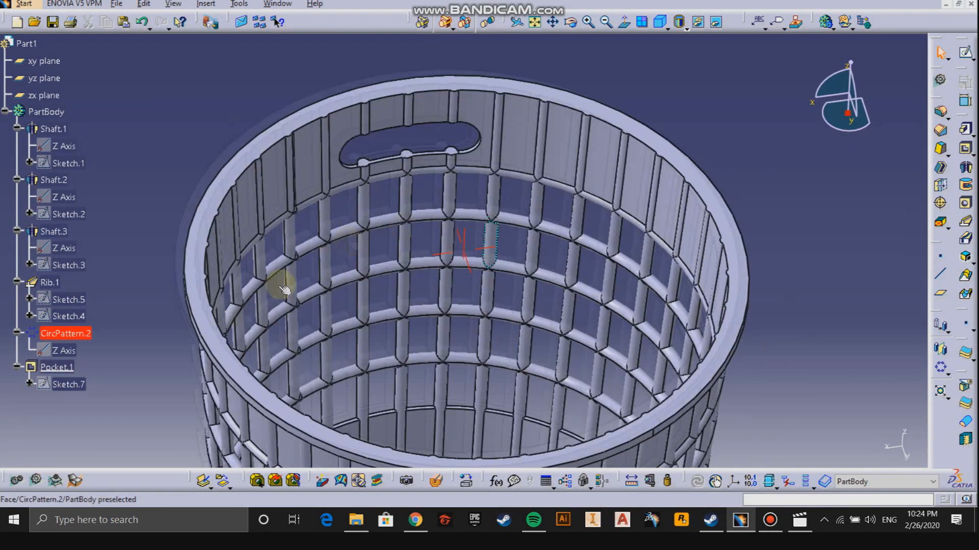
click(58, 370)
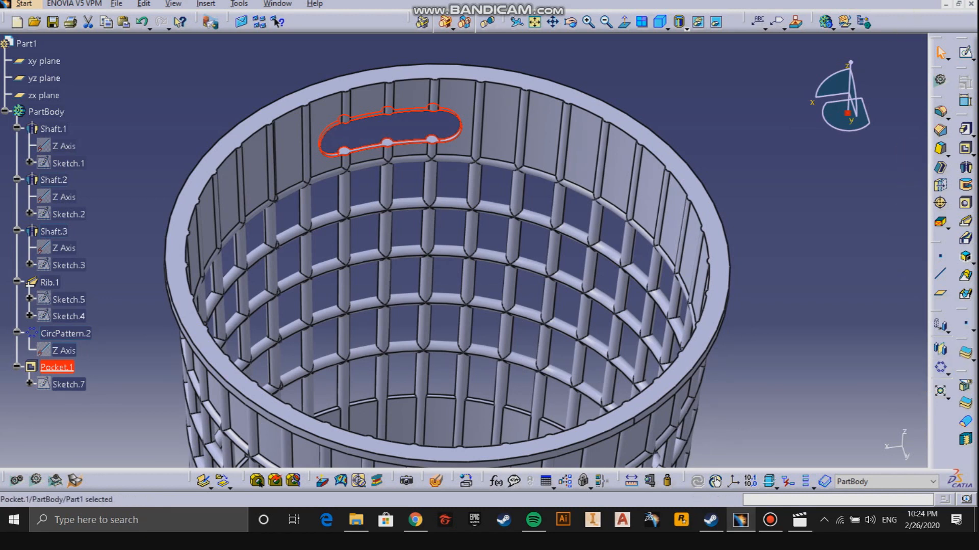
click(939, 371)
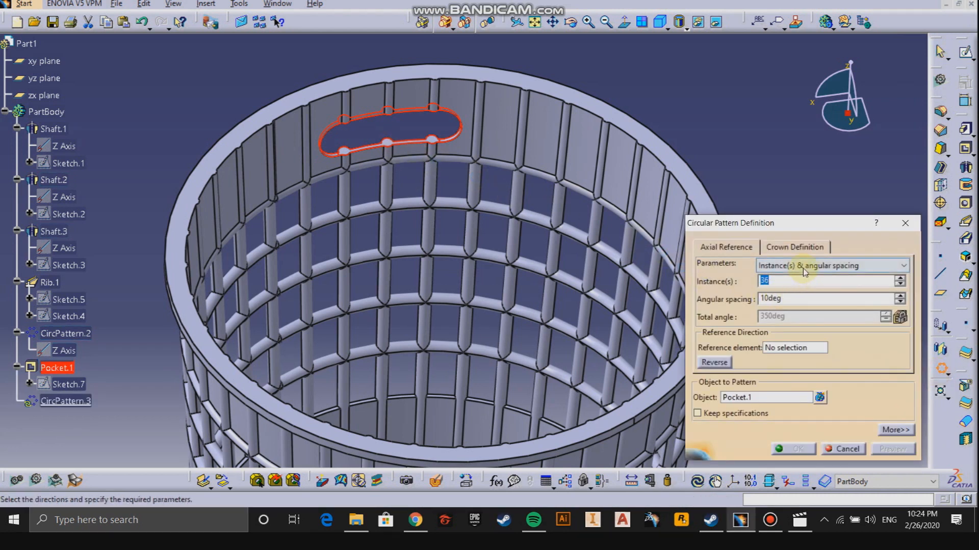
right_click(791, 350)
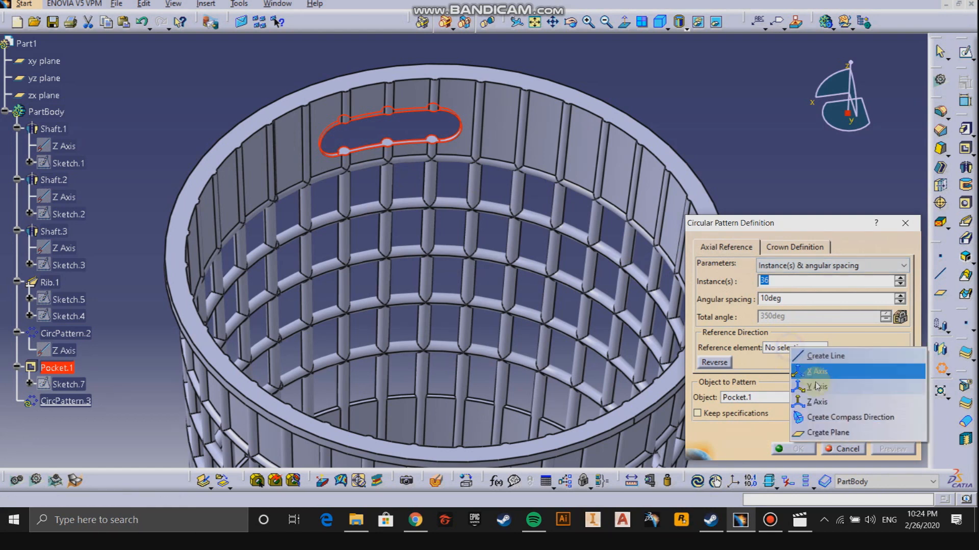
click(824, 400)
mouse_move(476, 265)
middle_down()
mouse_move(477, 238)
mouse_move(472, 277)
middle_up()
click(787, 267)
click(788, 306)
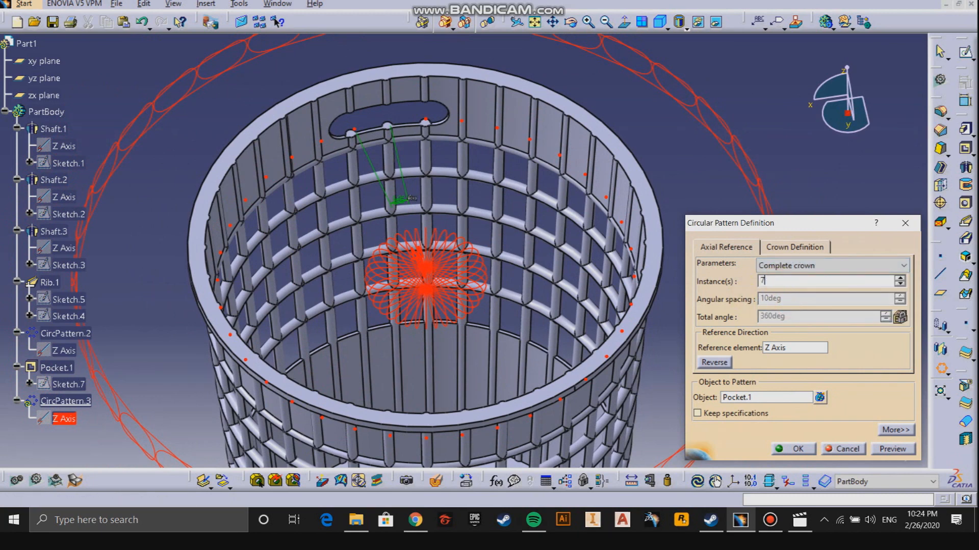
click(892, 449)
middle_drag(469, 255, 309, 428)
click(789, 449)
Open a sketch on the zx plane and cut the part by the sketch plane to expose the basket's interior.
middle_drag(550, 334, 618, 359)
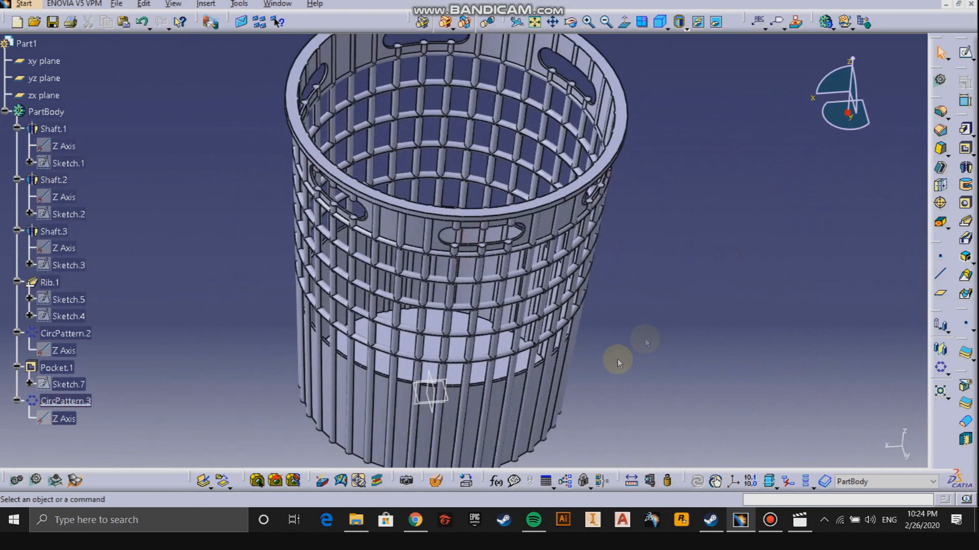
click(447, 381)
click(965, 52)
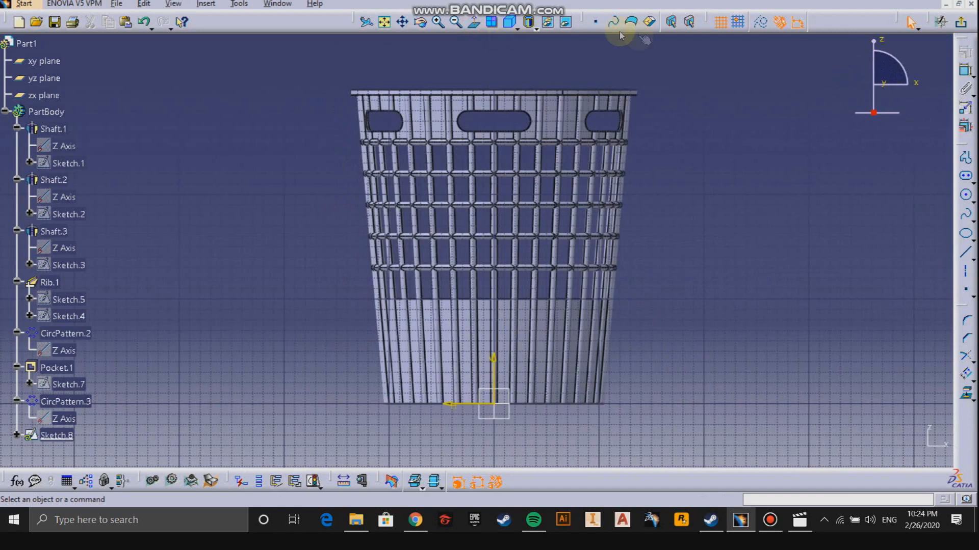
click(392, 486)
mouse_move(531, 424)
middle_down()
mouse_move(480, 386)
mouse_move(489, 301)
middle_up()
middle_drag(576, 388, 591, 215)
Sketch a profile with a horizontal line about 90 mm long from the vertical axis and a slanted line about 33 mm rising beside the wall.
click(855, 340)
click(965, 176)
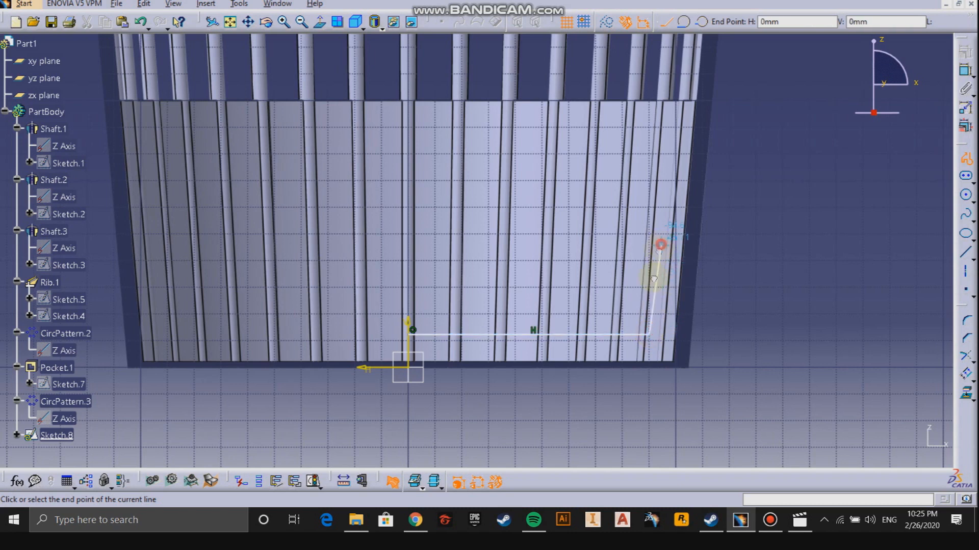
middle_drag(664, 423, 658, 416)
key(Escape)
Dimension the profile's bottom line from the horizontal axis and set the distance to 2 mm.
click(585, 383)
middle_drag(585, 384, 556, 259)
middle_drag(555, 258, 509, 173)
middle_drag(697, 385, 669, 311)
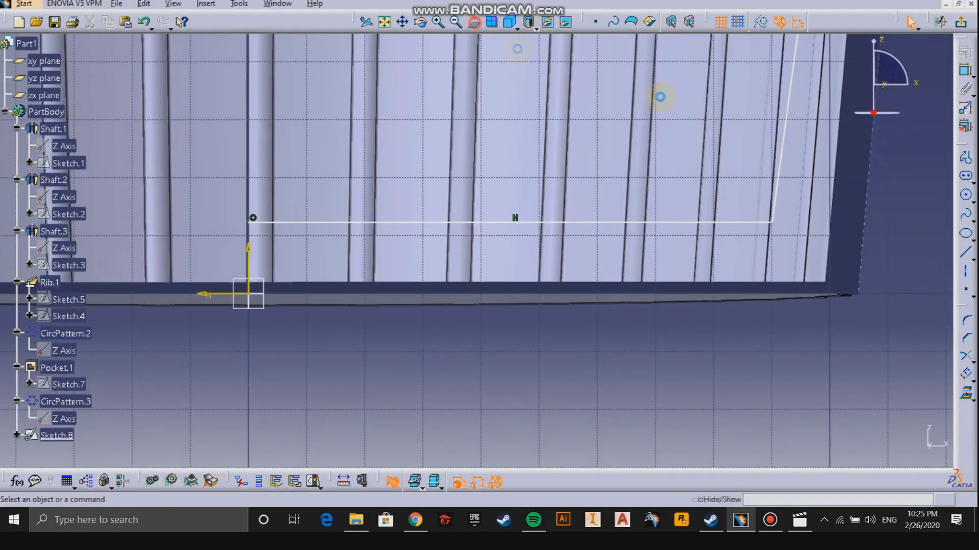
click(965, 70)
click(474, 223)
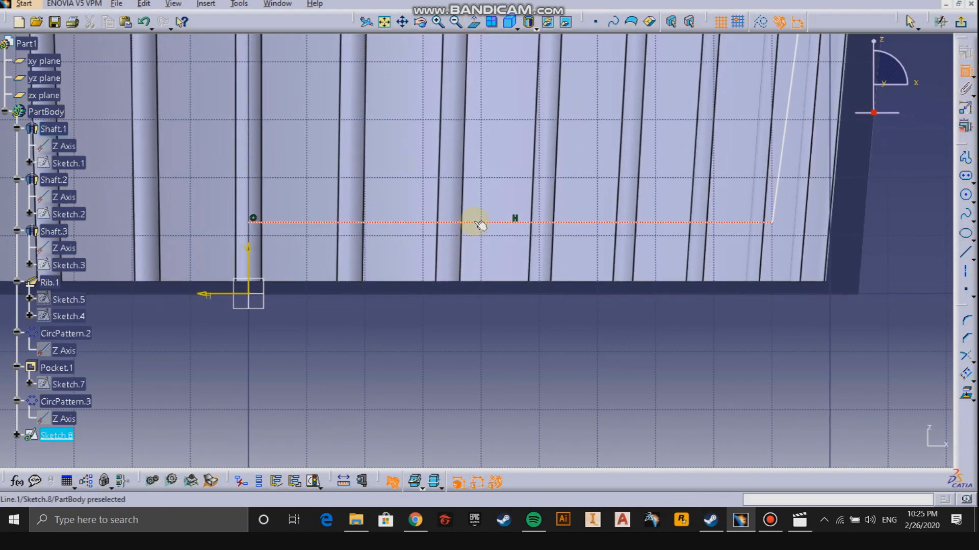
click(224, 295)
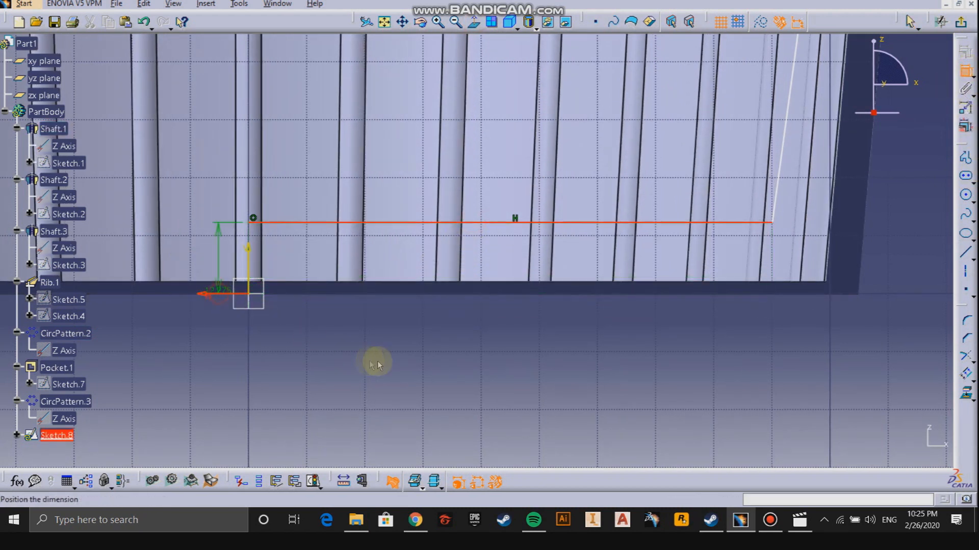
double_click(396, 360)
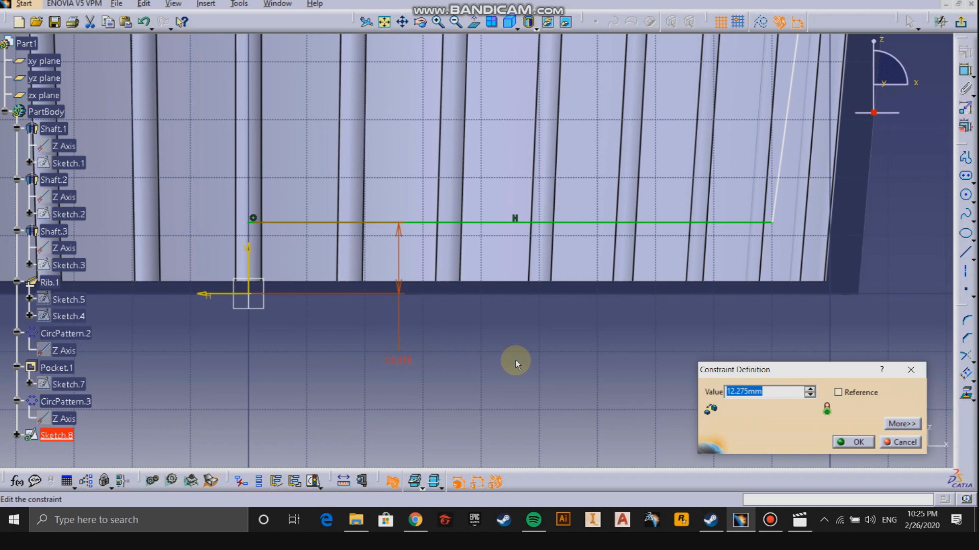
text(2)
key(Return)
Dimension the length of the profile's bottom line and set it to 100.5 mm.
mouse_move(516, 359)
middle_down()
mouse_move(568, 349)
mouse_move(465, 365)
mouse_move(582, 334)
middle_up()
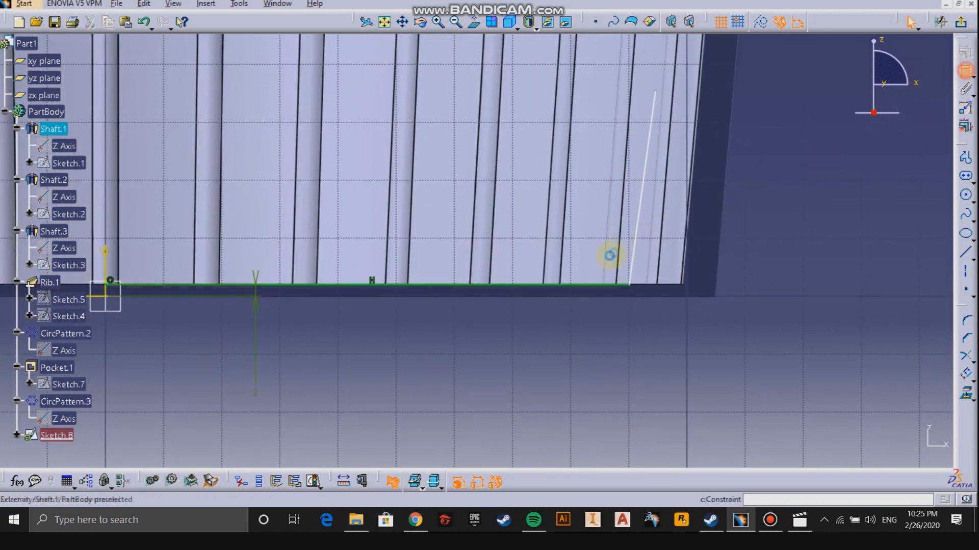
click(587, 339)
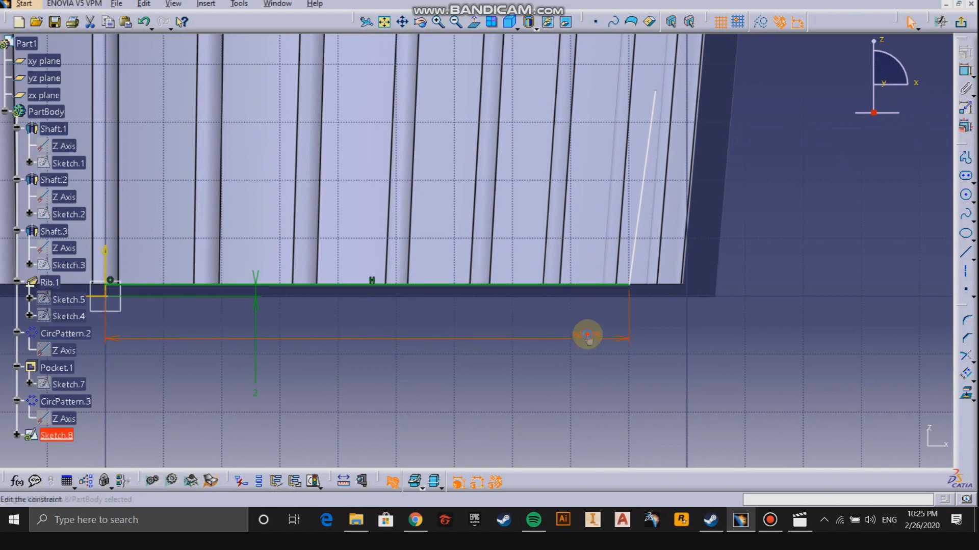
double_click(587, 339)
text(100.5)
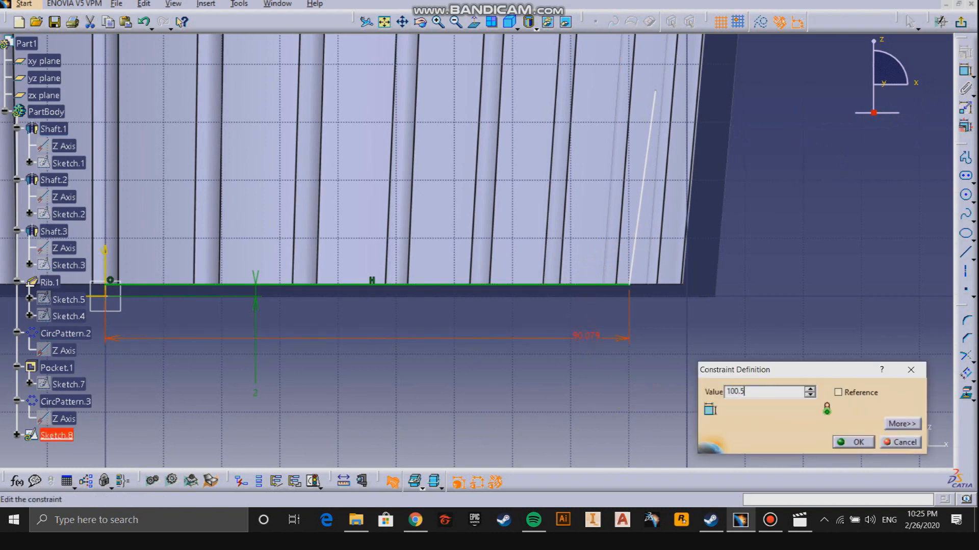
key(Return)
click(628, 398)
middle_drag(824, 236, 815, 251)
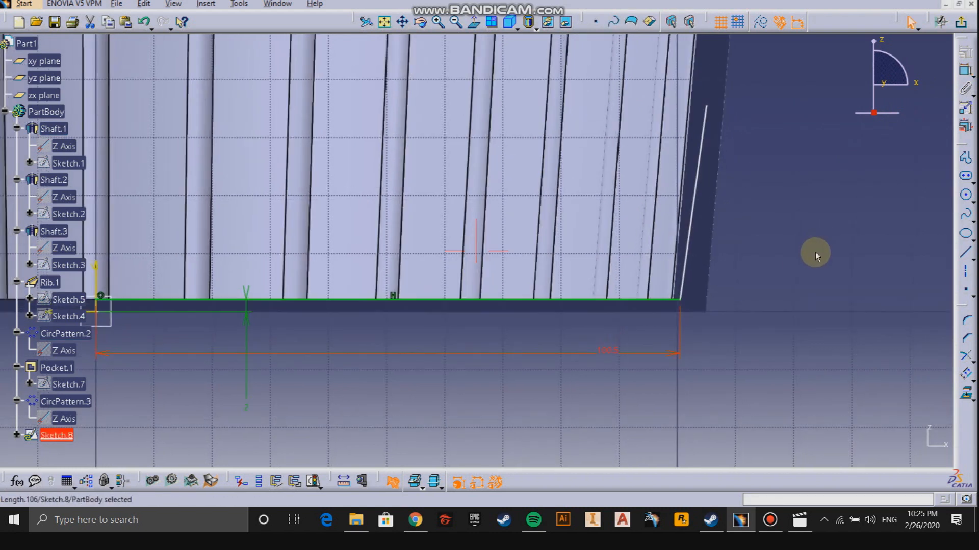
Dimension the angle between the slanted wall line and the vertical axis and set it to 5 degrees.
click(965, 73)
middle_drag(738, 247, 750, 239)
click(745, 237)
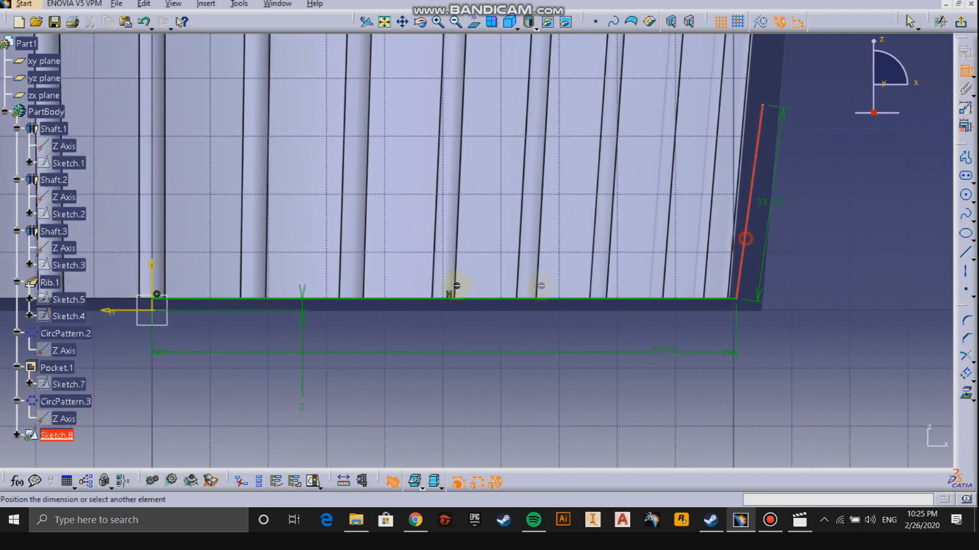
middle_drag(276, 270, 418, 262)
click(295, 267)
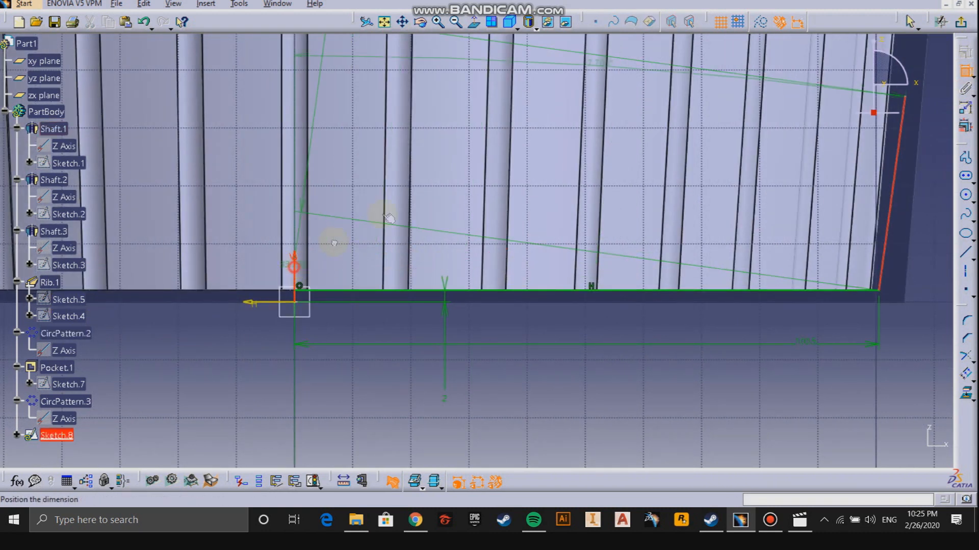
click(533, 142)
double_click(522, 145)
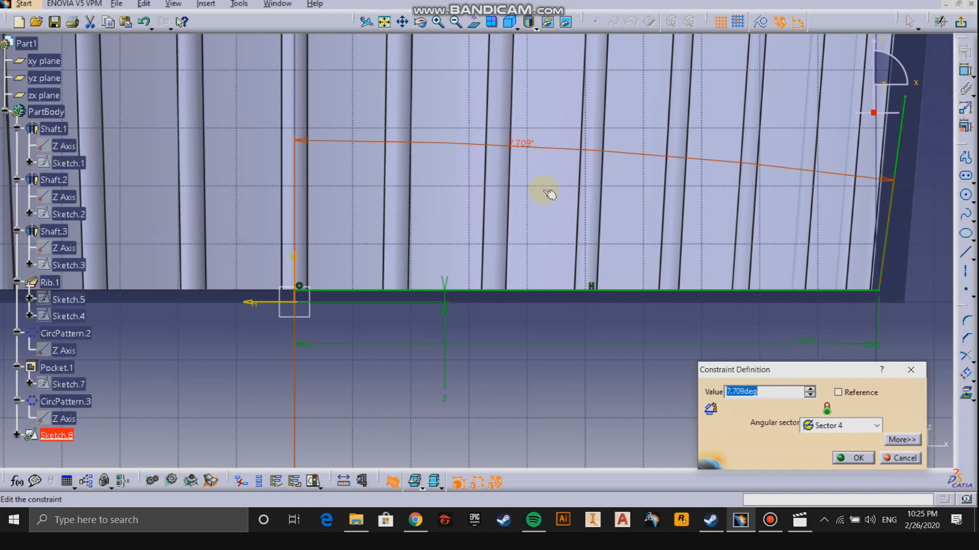
text(5)
key(Return)
Draw a slightly sloping line above the basket's rim, crossing over the wall and extending outward past it.
middle_drag(747, 244, 607, 240)
right_click(607, 240)
middle_drag(607, 240, 625, 303)
click(755, 221)
middle_drag(717, 180, 689, 255)
right_click(701, 220)
mouse_move(663, 184)
middle_down()
mouse_move(640, 280)
mouse_move(663, 372)
middle_up()
click(965, 253)
click(496, 147)
click(667, 161)
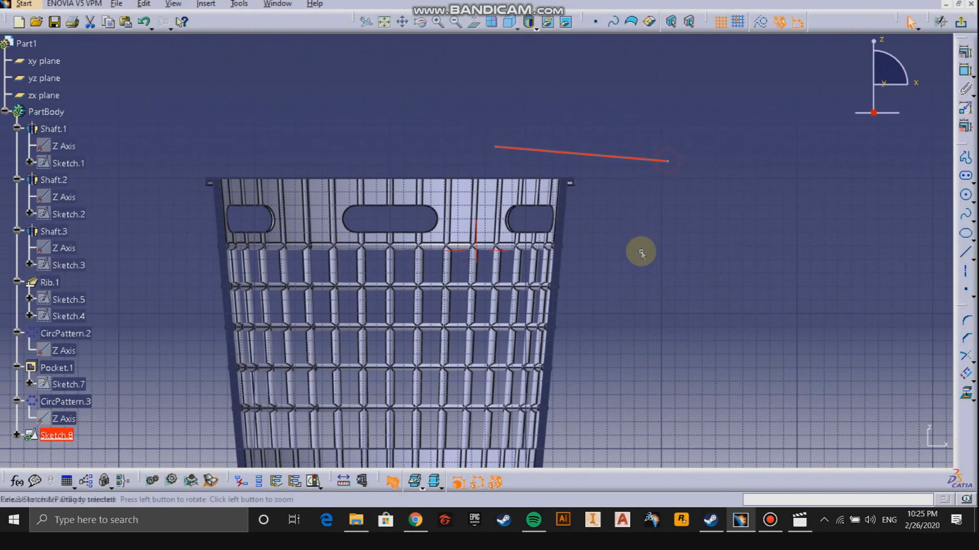
Trim the slanted wall line and the sloping line above the rim to each other to form the profile's upper corner.
middle_drag(641, 252, 476, 251)
middle_drag(446, 370, 540, 168)
middle_drag(444, 367, 488, 296)
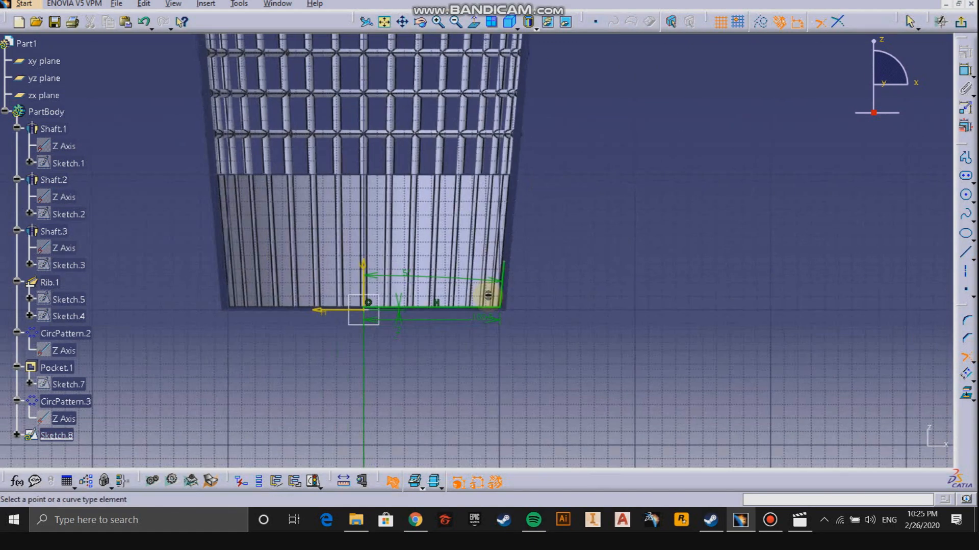
click(505, 276)
middle_drag(553, 134, 553, 405)
click(522, 148)
middle_drag(545, 202, 527, 148)
Draw a long inner line from the line above the rim down past the profile's bottom line.
click(964, 260)
middle_drag(456, 312, 455, 84)
middle_drag(443, 316, 469, 69)
middle_drag(435, 284, 431, 242)
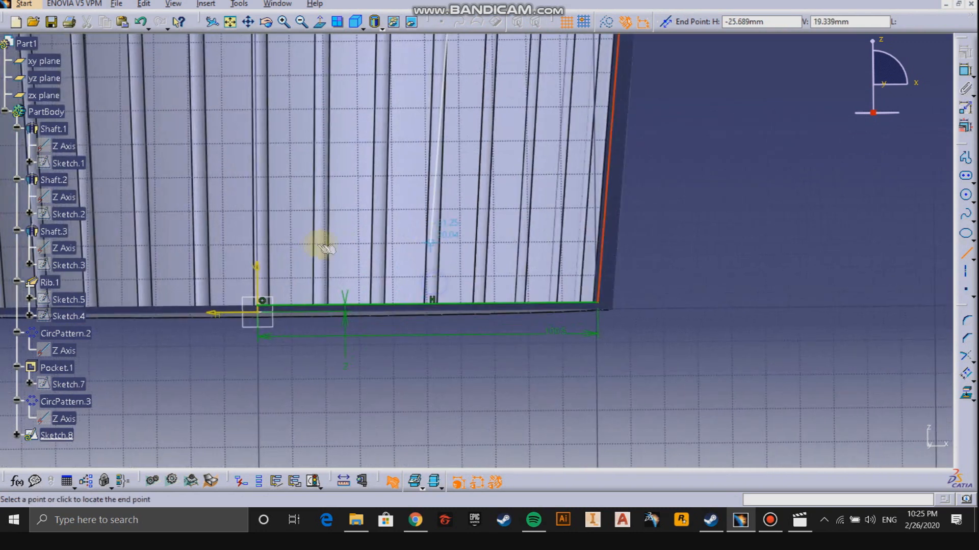
middle_drag(326, 249, 331, 278)
click(514, 377)
Trim the bottom line with the long inner line, accepting conversion of the length constraint to a distance, and exit the sketch.
middle_drag(575, 337, 696, 289)
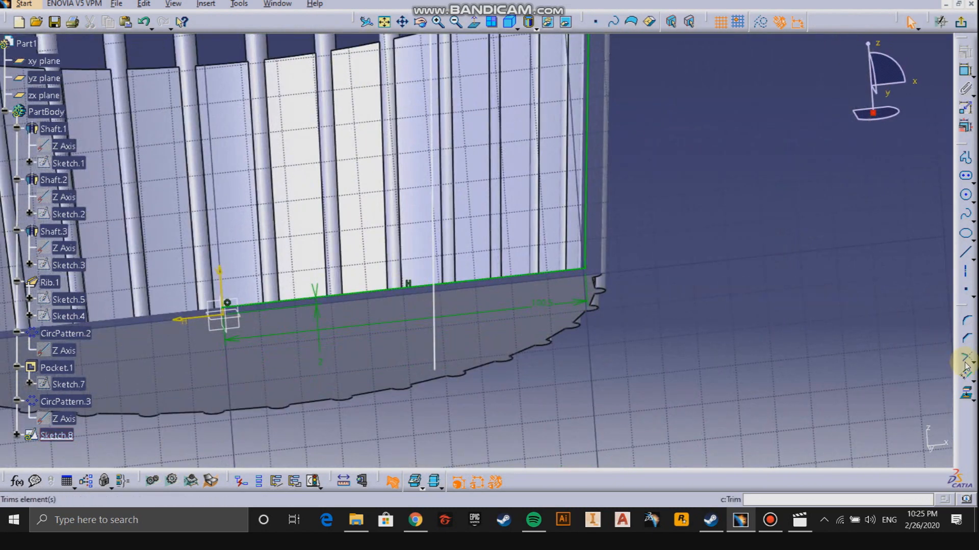
click(457, 285)
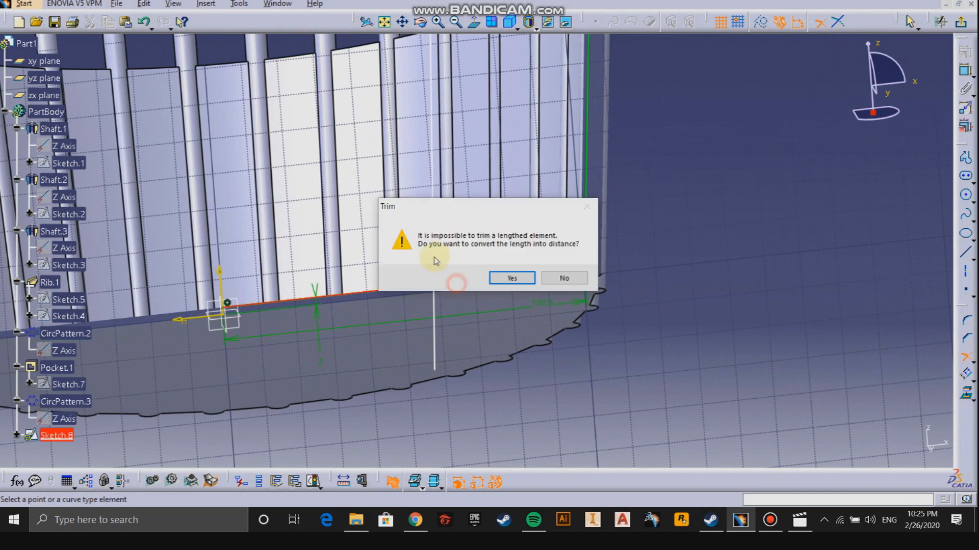
click(512, 279)
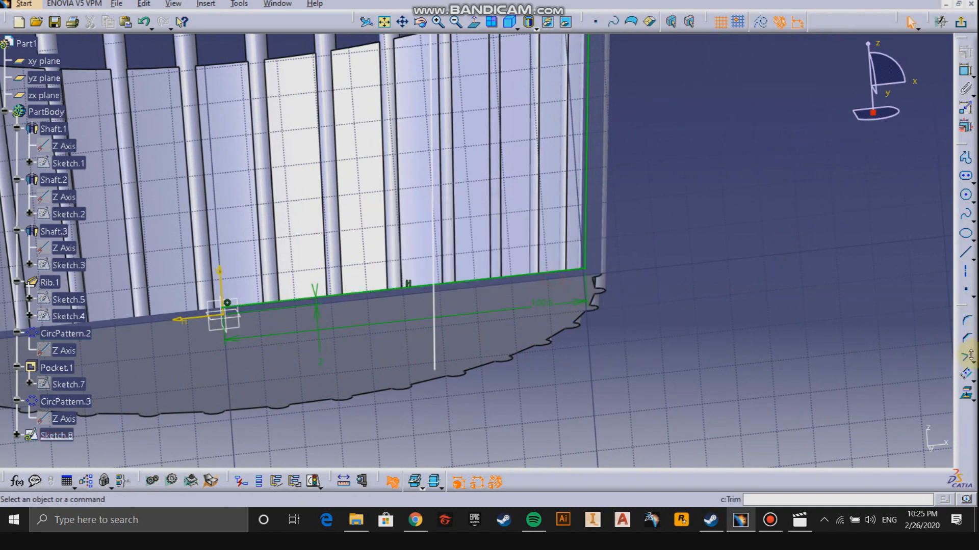
click(473, 285)
click(512, 278)
middle_drag(622, 254, 814, 192)
click(960, 25)
mouse_move(659, 201)
middle_down()
mouse_move(672, 275)
mouse_move(622, 255)
mouse_move(745, 275)
middle_up()
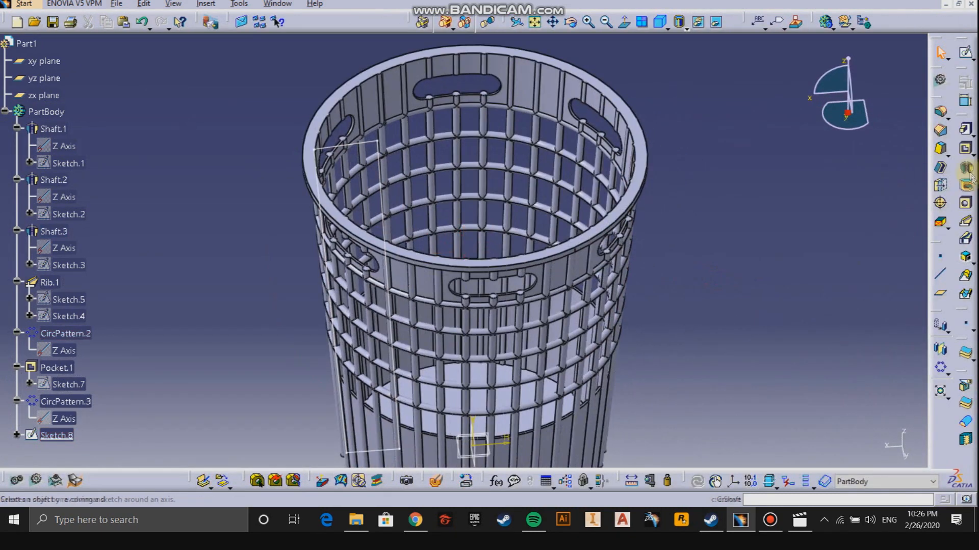
click(370, 143)
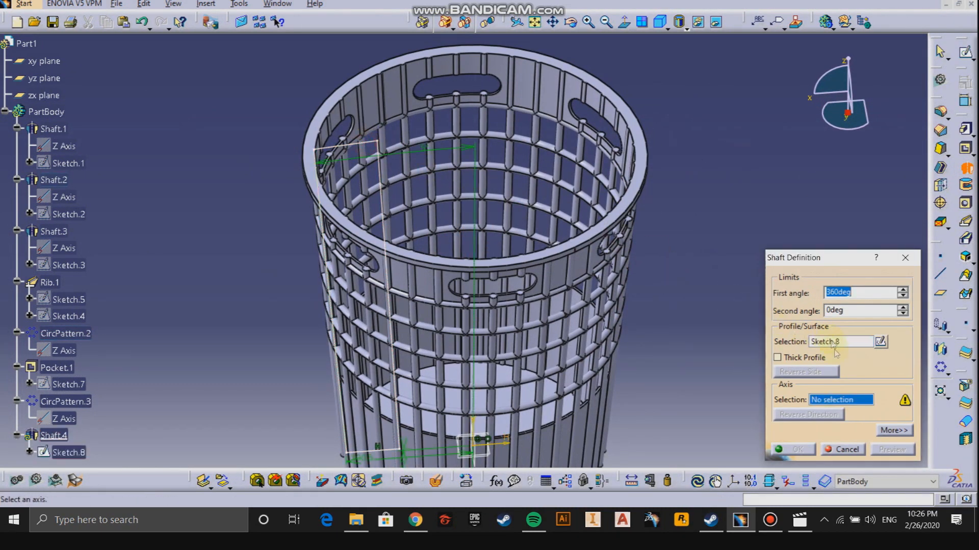
right_click(854, 402)
click(836, 215)
click(967, 168)
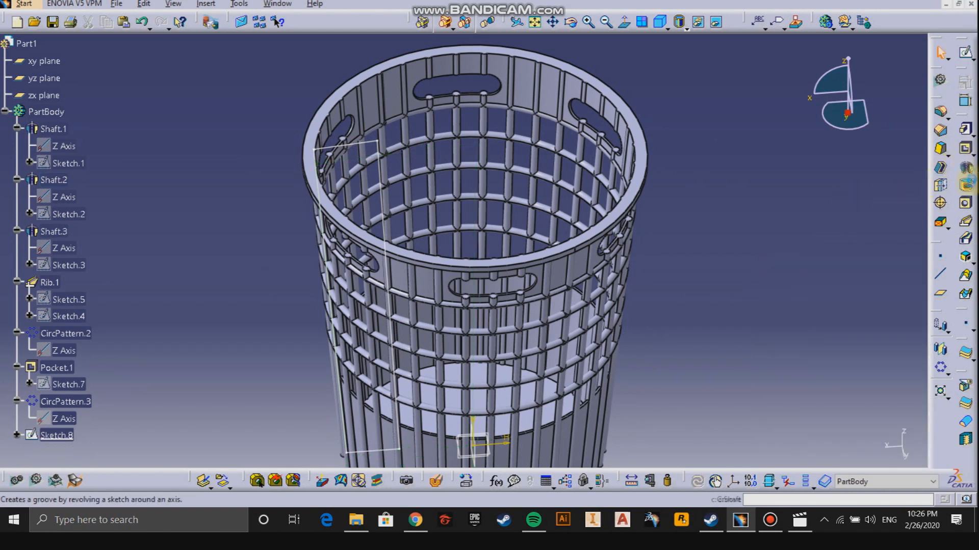
Cut a 360-degree groove with the closed profile around the Z axis to clear the bars and rings inside the basket, then check it in isometric view.
click(967, 187)
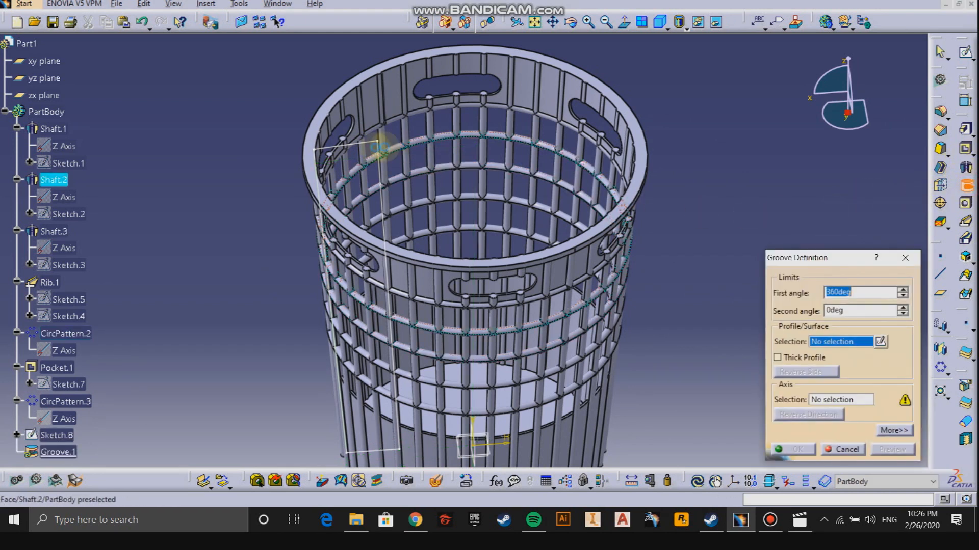
click(362, 142)
right_click(840, 399)
click(840, 445)
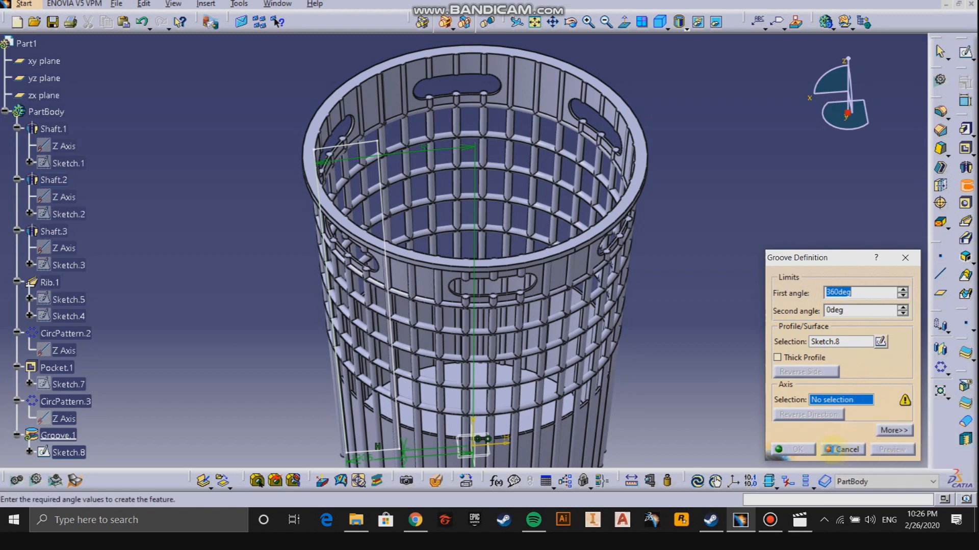
click(795, 449)
middle_drag(592, 258, 729, 339)
click(752, 325)
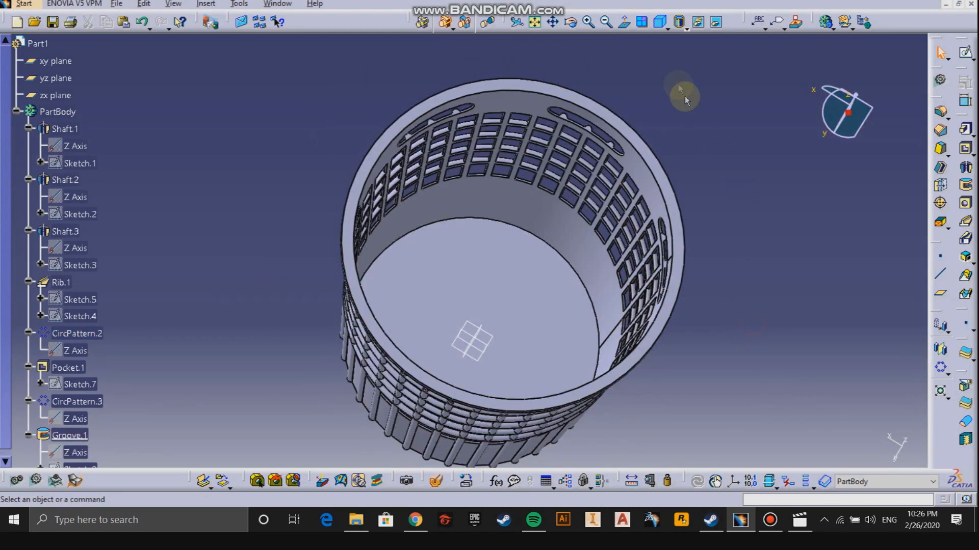
click(660, 23)
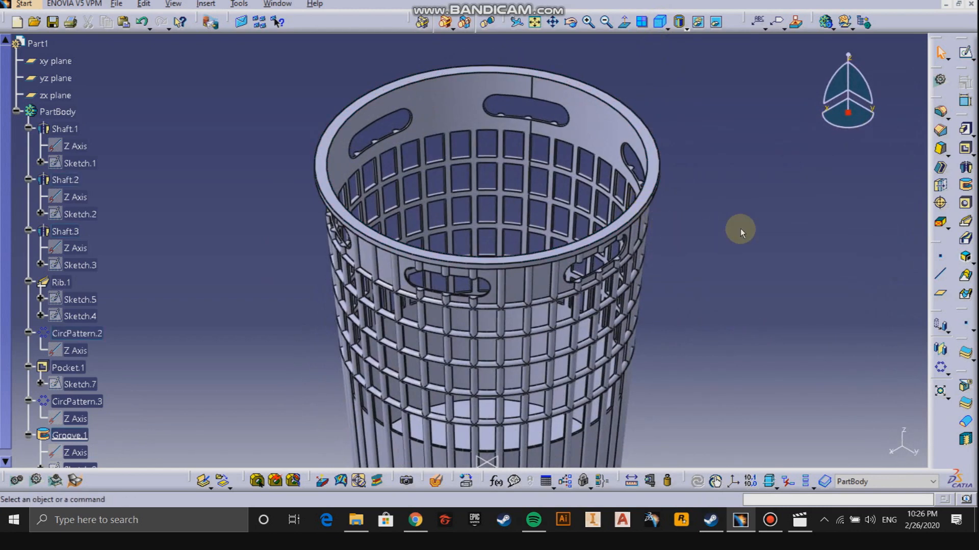